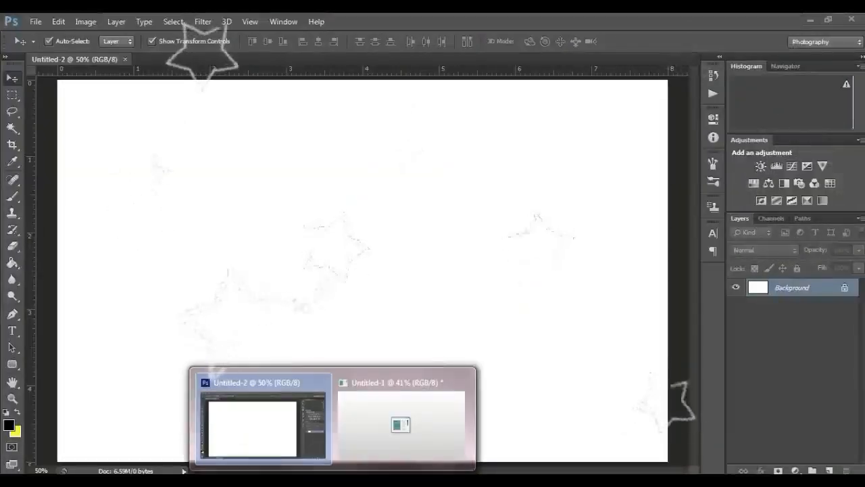
# - Copy the wooden cross from the Untitled-1 document into the Untitled-2 canvas
pyautogui.click(367, 452)
pyautogui.moveTo(352, 78); pyautogui.dragTo(538, 103)
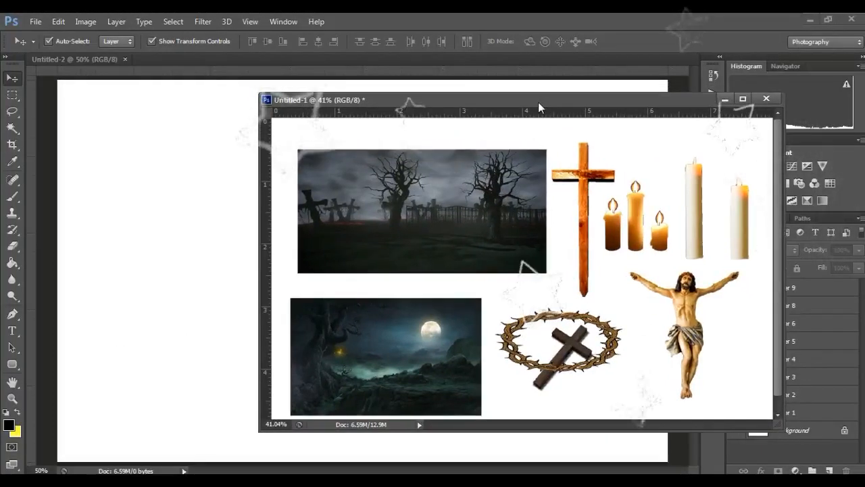
pyautogui.moveTo(575, 183); pyautogui.dragTo(199, 227)
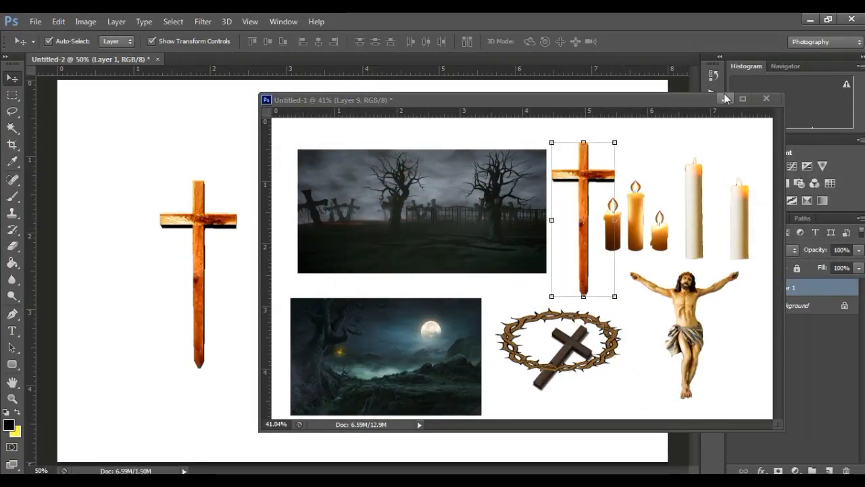
pyautogui.click(724, 98)
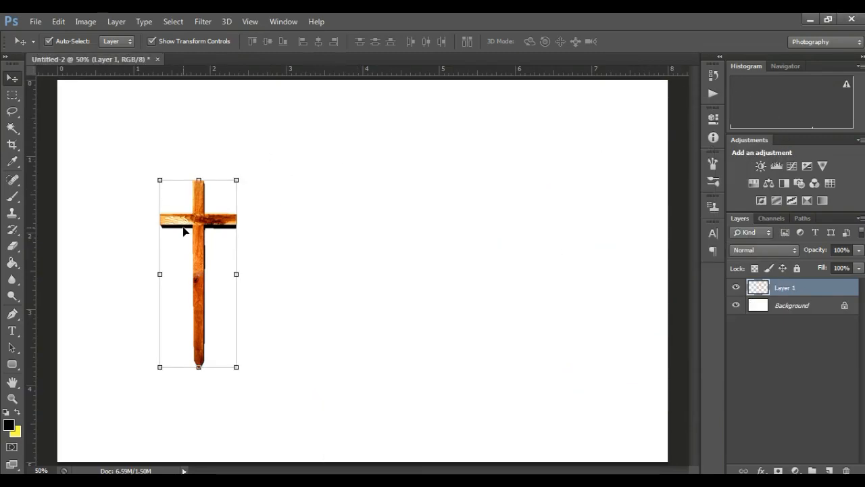
# - Move the wooden cross toward the canvas centre and enlarge it in width and height
pyautogui.moveTo(196, 221); pyautogui.dragTo(345, 211)
pyautogui.moveTo(385, 267); pyautogui.dragTo(444, 266)
pyautogui.moveTo(377, 174); pyautogui.dragTo(378, 128)
pyautogui.moveTo(368, 189); pyautogui.dragTo(347, 194)
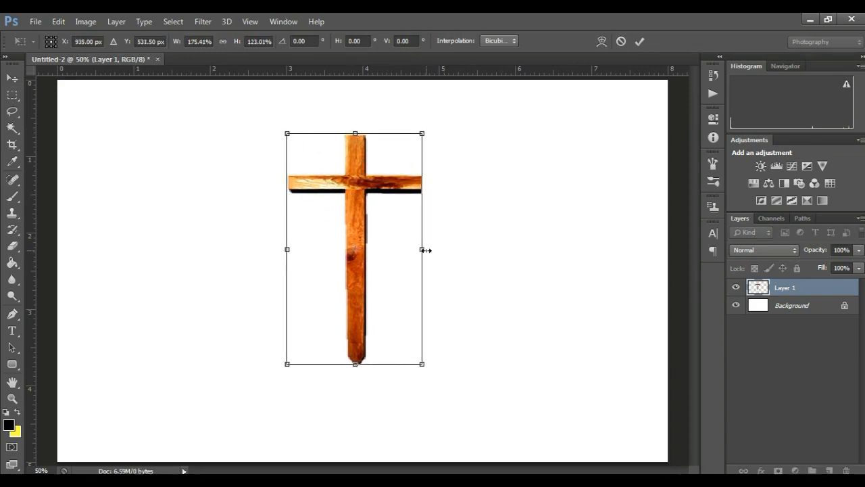
pyautogui.moveTo(422, 250); pyautogui.dragTo(443, 248)
pyautogui.moveTo(367, 363); pyautogui.dragTo(366, 386)
pyautogui.press('Return')
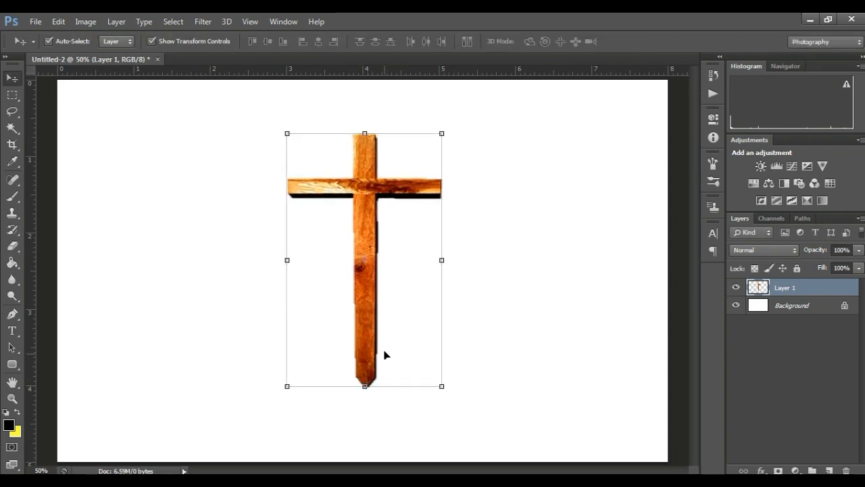
# - Stretch the cross to about 3.45 in high and 2.15 in wide, then shift it slightly down
pyautogui.click(366, 177)
pyautogui.moveTo(364, 133); pyautogui.dragTo(364, 123)
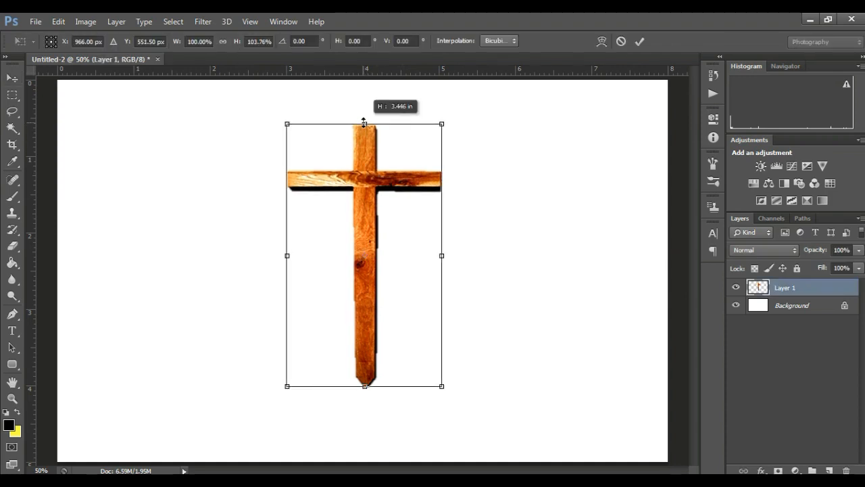
pyautogui.moveTo(288, 254)
pyautogui.mouseDown()
pyautogui.moveTo(257, 253)
pyautogui.moveTo(281, 253)
pyautogui.mouseUp()
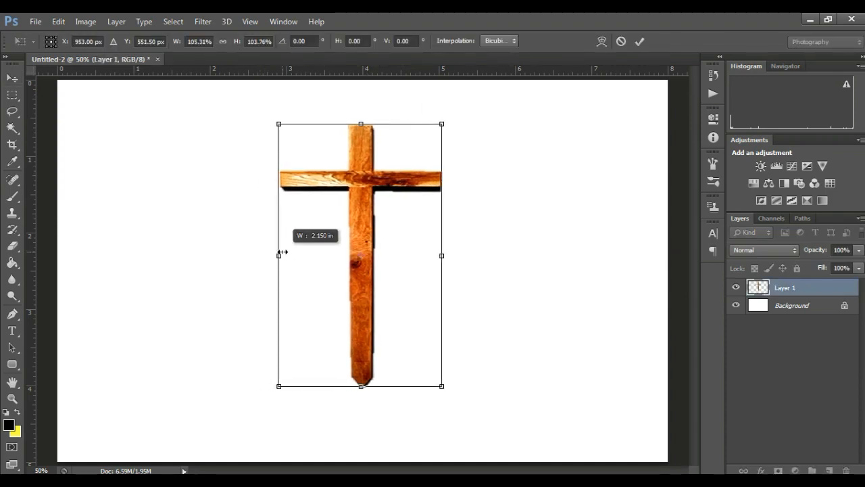
pyautogui.press('Return')
pyautogui.moveTo(356, 262); pyautogui.dragTo(359, 297)
pyautogui.click(413, 433)
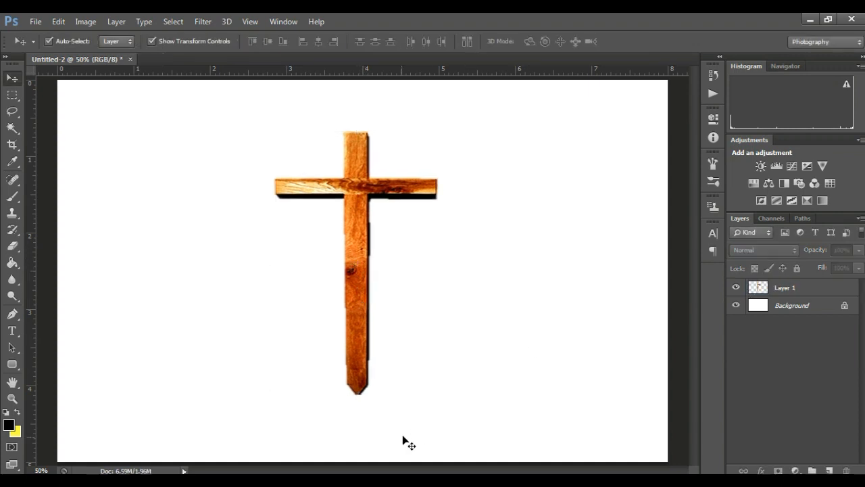
# - Copy the Jesus figure from the Untitled-1 document into the Untitled-2 canvas
pyautogui.click(412, 448)
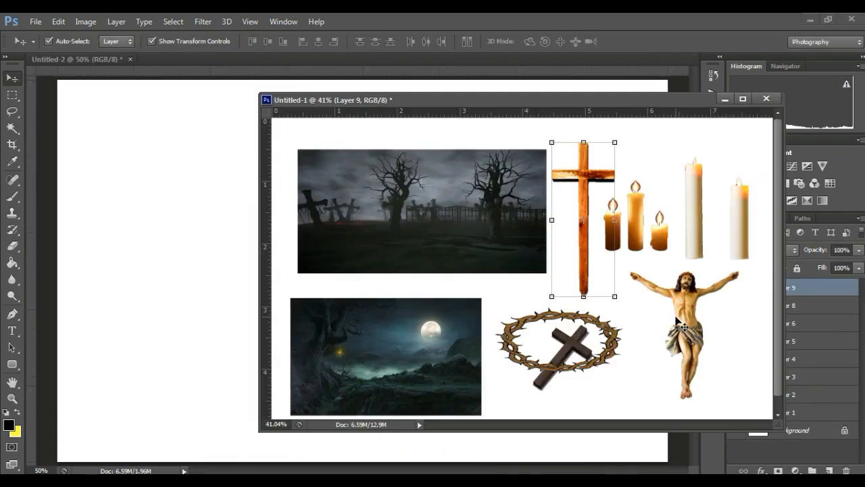
pyautogui.click(681, 327)
pyautogui.moveTo(688, 351); pyautogui.dragTo(205, 261)
pyautogui.click(725, 99)
# - Position the Jesus figure on the cross, scaling it to about 108% width and 111% height and rotating it about 0.79°
pyautogui.moveTo(206, 263); pyautogui.dragTo(356, 300)
pyautogui.moveTo(354, 334); pyautogui.dragTo(354, 351)
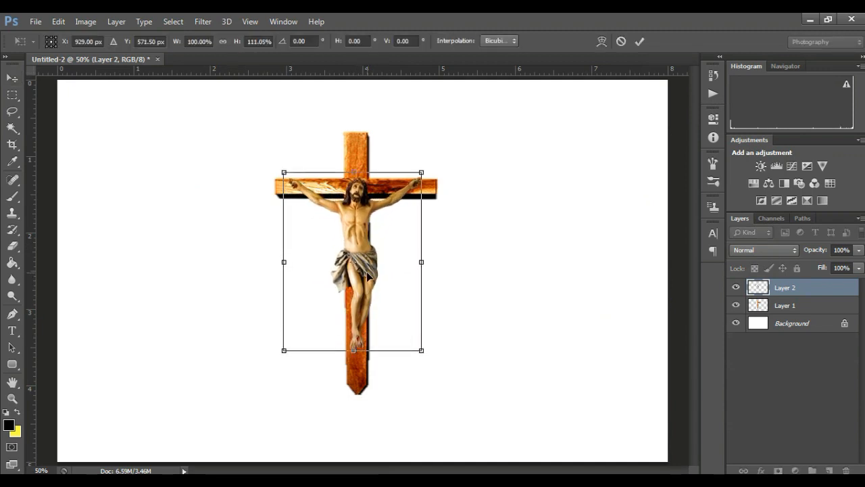
pyautogui.moveTo(422, 261); pyautogui.dragTo(427, 260)
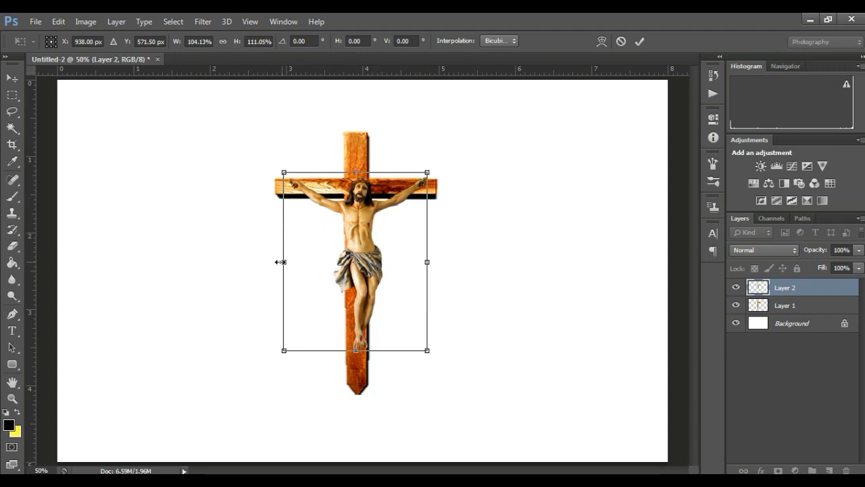
pyautogui.moveTo(280, 262); pyautogui.dragTo(276, 262)
pyautogui.moveTo(371, 255); pyautogui.dragTo(369, 261)
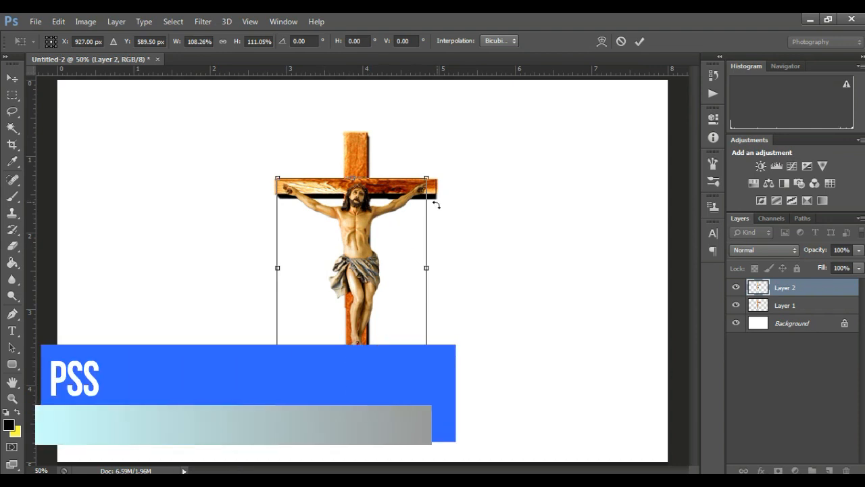
pyautogui.moveTo(442, 172); pyautogui.dragTo(443, 174)
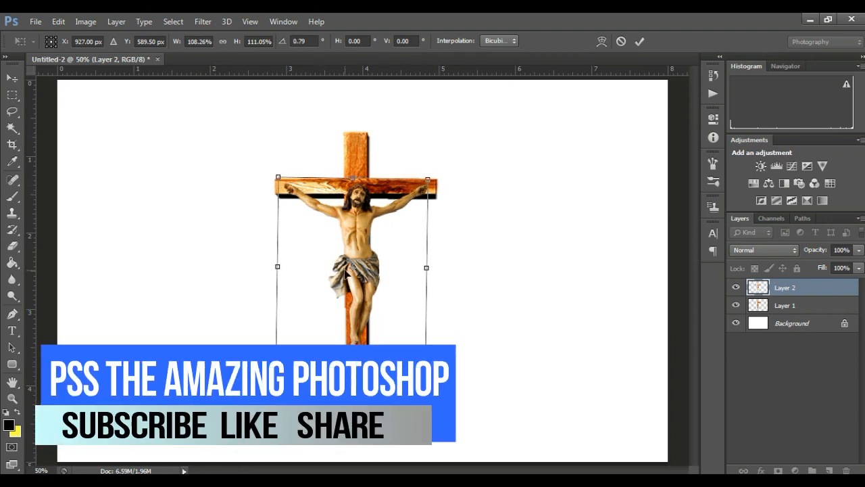
pyautogui.press('Return')
pyautogui.click(508, 277)
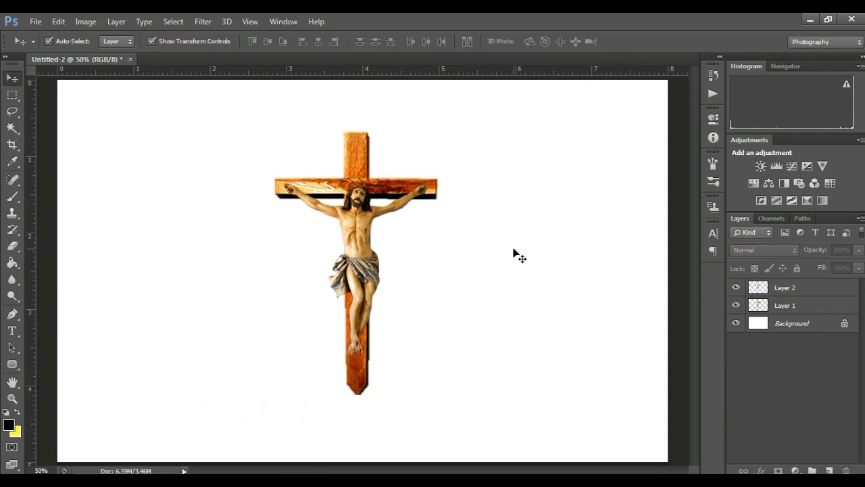
# - Nudge the Jesus figure up slightly and fine-tune its rotation so the hands sit on the crossbeam
pyautogui.click(366, 255)
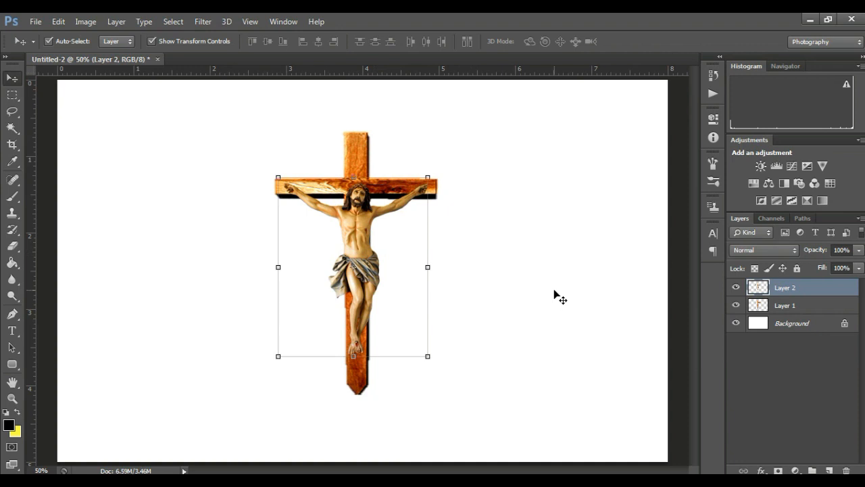
pyautogui.press('Up')
pyautogui.press('Up')
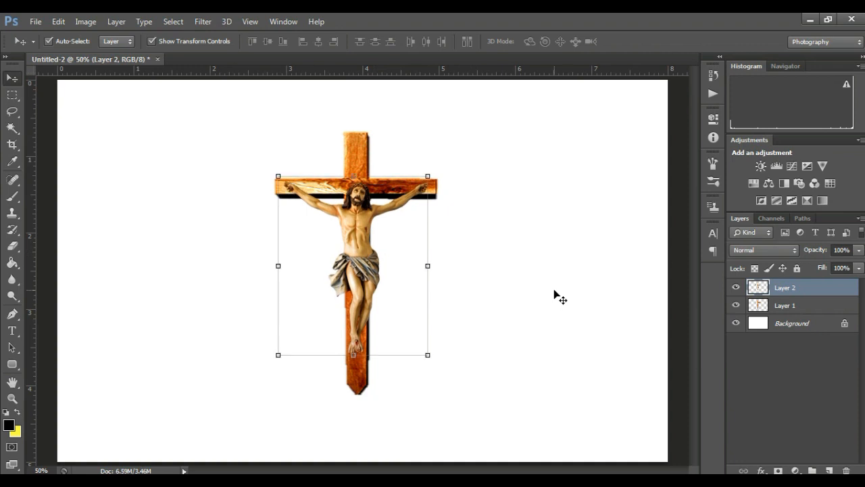
pyautogui.moveTo(443, 166); pyautogui.dragTo(442, 166)
pyautogui.press('Return')
pyautogui.click(549, 286)
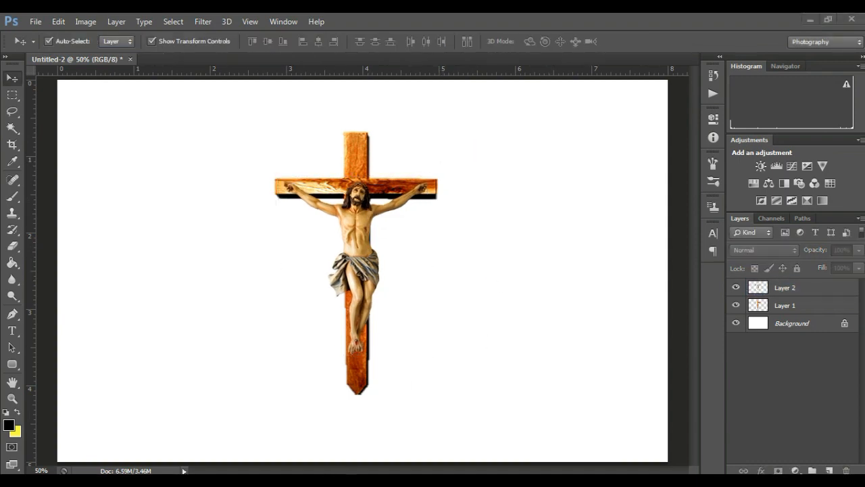
# - Copy the crown of thorns from the Untitled-1 document into the Untitled-2 canvas
pyautogui.moveTo(331, 480)
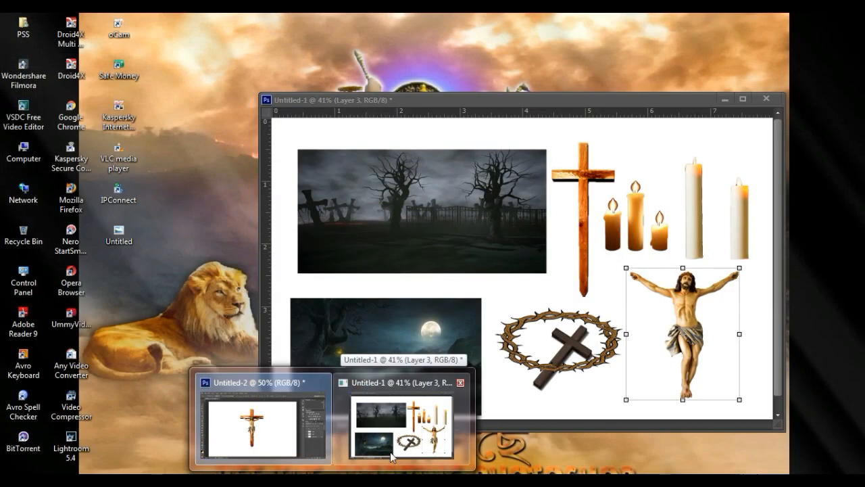
pyautogui.click(390, 451)
pyautogui.click(524, 357)
pyautogui.moveTo(521, 363); pyautogui.dragTo(213, 249)
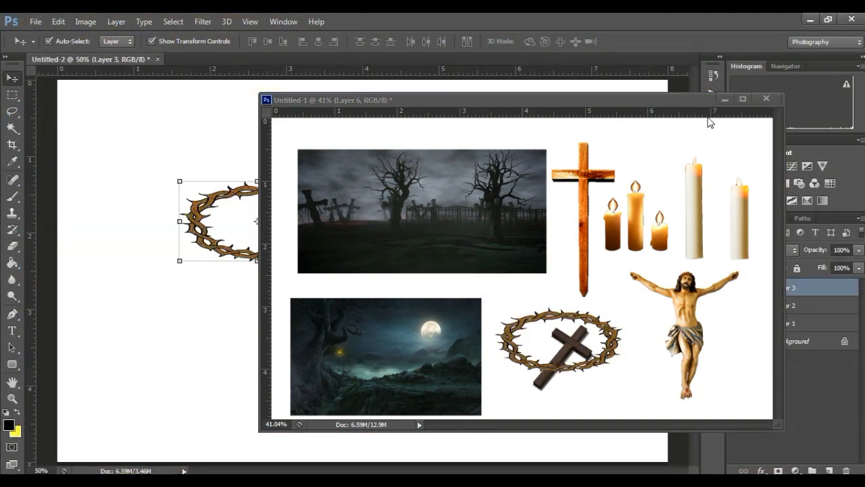
pyautogui.click(723, 99)
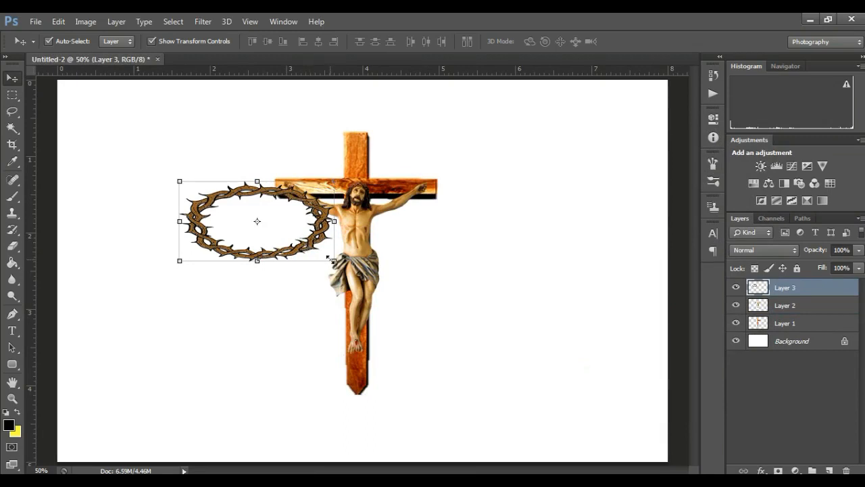
# - Shrink the crown of thorns and place it around the figure's lower legs
pyautogui.moveTo(333, 261); pyautogui.dragTo(372, 331)
pyautogui.press('Return')
pyautogui.click(447, 372)
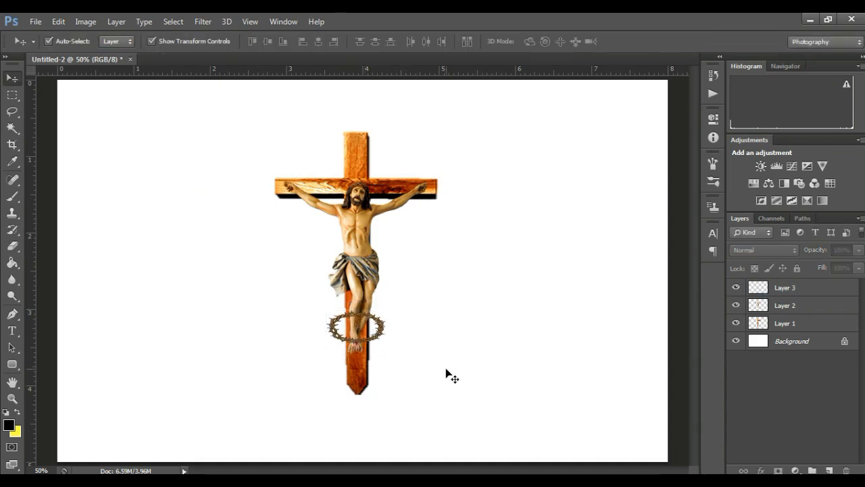
# - Duplicate the crown of thorns layer, hide the copy and select the original Layer 3
pyautogui.click(778, 290)
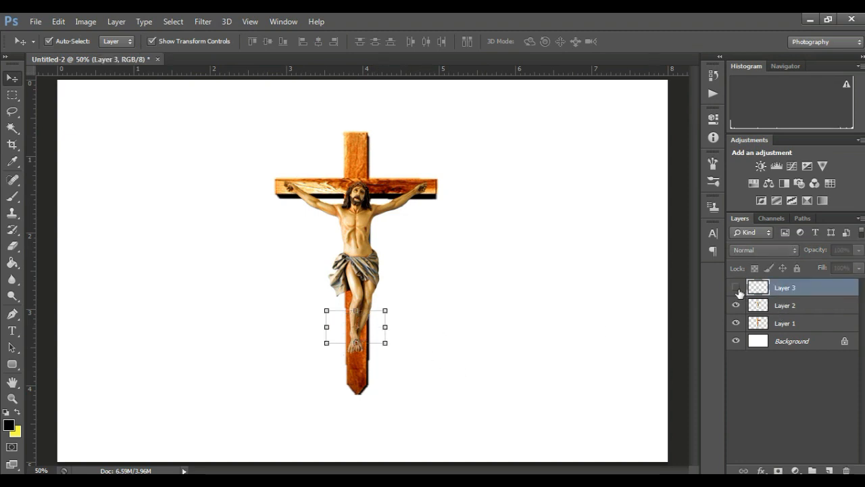
pyautogui.hotkey('ctrl', 'j')
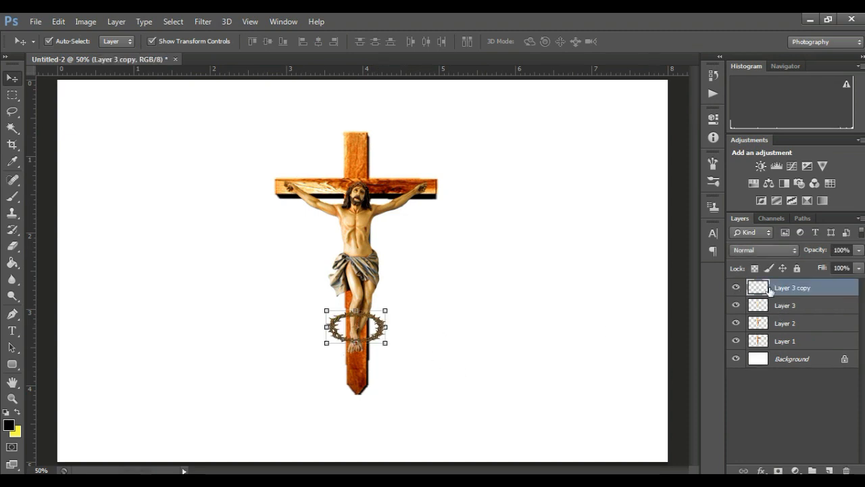
pyautogui.click(737, 288)
pyautogui.click(760, 310)
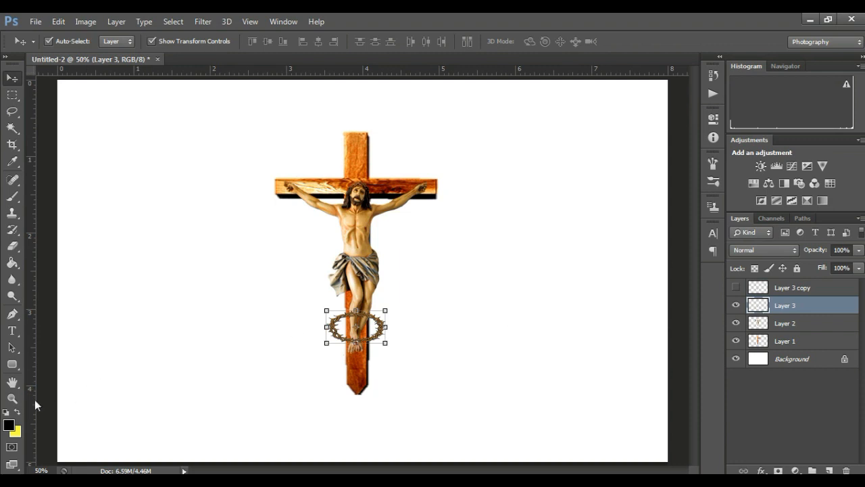
# - Move the crown of thorns up slightly so its front edge crosses the figure's ankles
pyautogui.click(12, 398)
pyautogui.moveTo(359, 382); pyautogui.dragTo(420, 327)
pyautogui.moveTo(372, 218); pyautogui.dragTo(394, 214)
pyautogui.moveTo(420, 251); pyautogui.dragTo(404, 256)
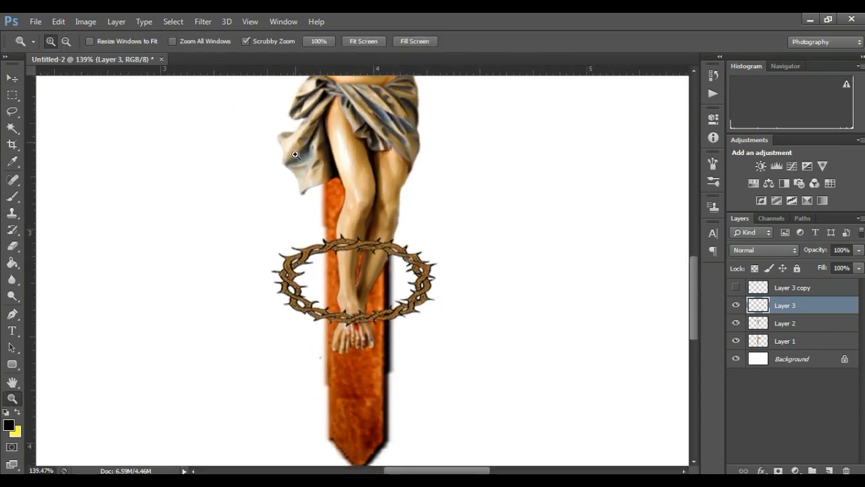
pyautogui.click(12, 78)
pyautogui.moveTo(419, 290); pyautogui.dragTo(426, 273)
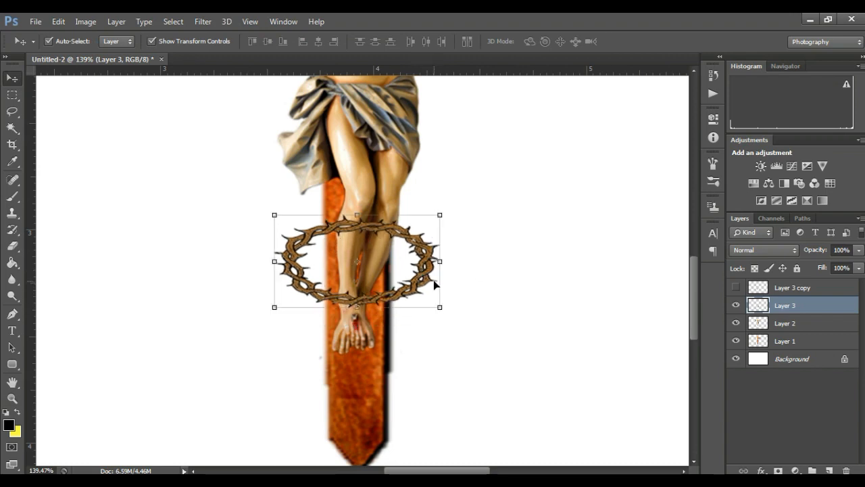
pyautogui.click(420, 273)
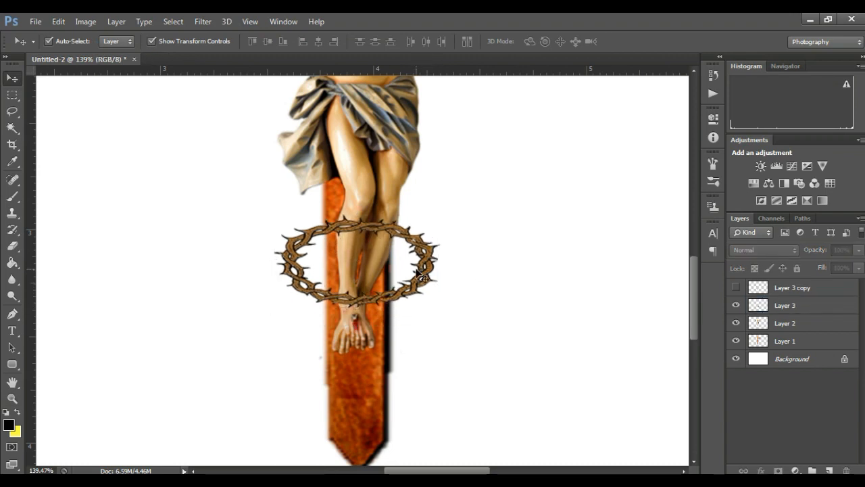
pyautogui.moveTo(769, 306); pyautogui.dragTo(761, 339)
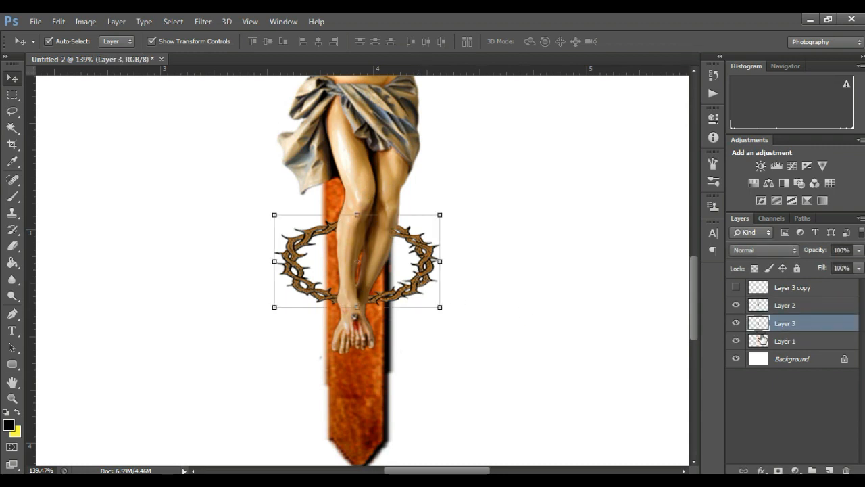
pyautogui.moveTo(761, 325); pyautogui.dragTo(759, 304)
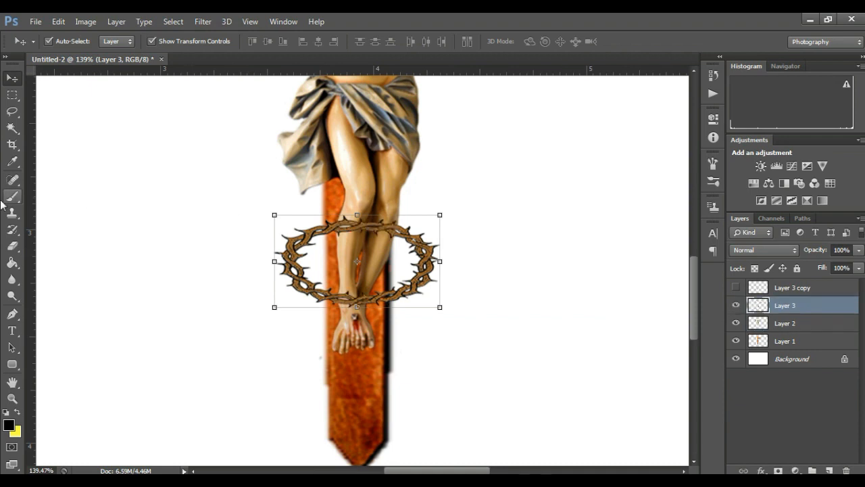
# - Erase the back and sides of the crown with a size 90 eraser, leaving only the strip across the ankles
pyautogui.click(12, 248)
pyautogui.moveTo(280, 196); pyautogui.dragTo(385, 206)
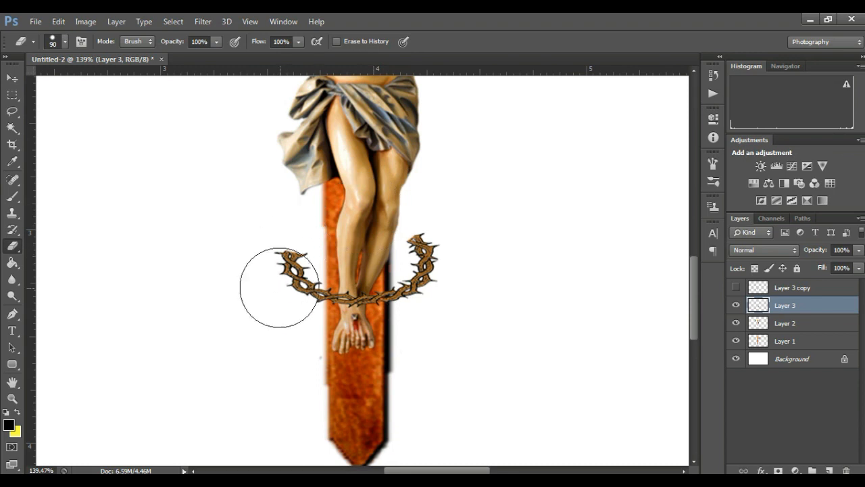
pyautogui.moveTo(279, 287); pyautogui.dragTo(280, 282)
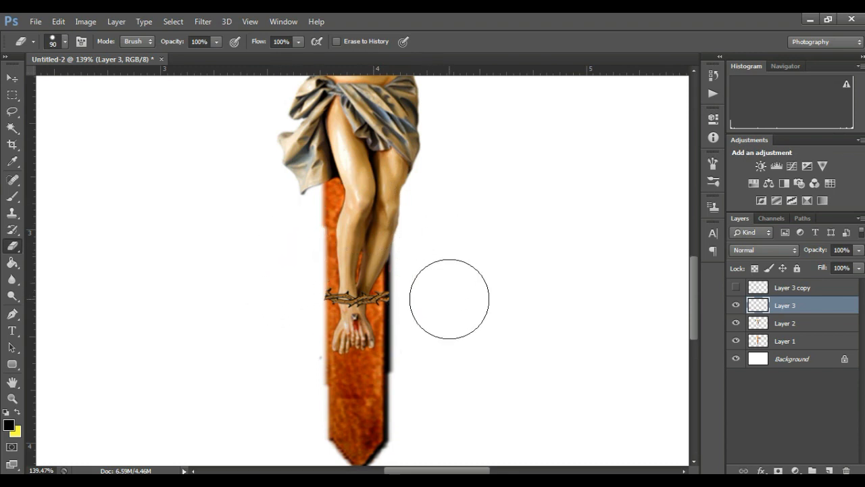
pyautogui.click(13, 398)
pyautogui.keyDown('alt'); pyautogui.click(513, 305); pyautogui.keyUp('alt')
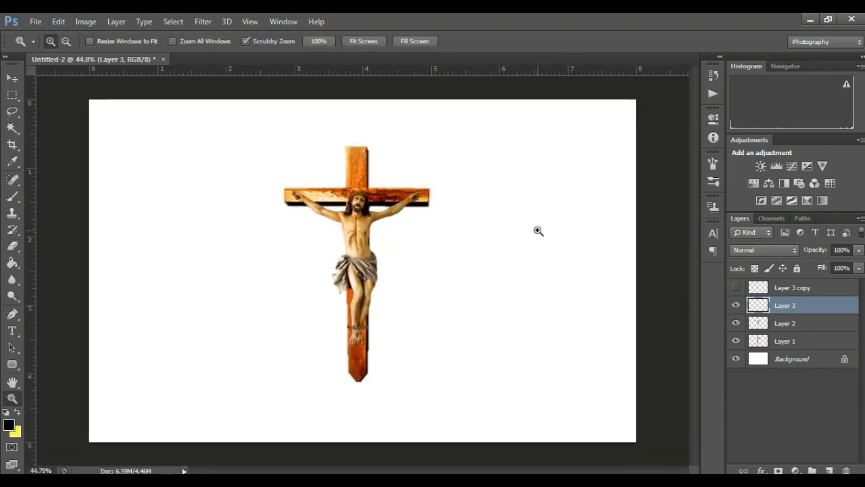
# - Copy the dark graveyard picture with the two bare trees from Untitled-1 into the Untitled-2 canvas
pyautogui.click(385, 451)
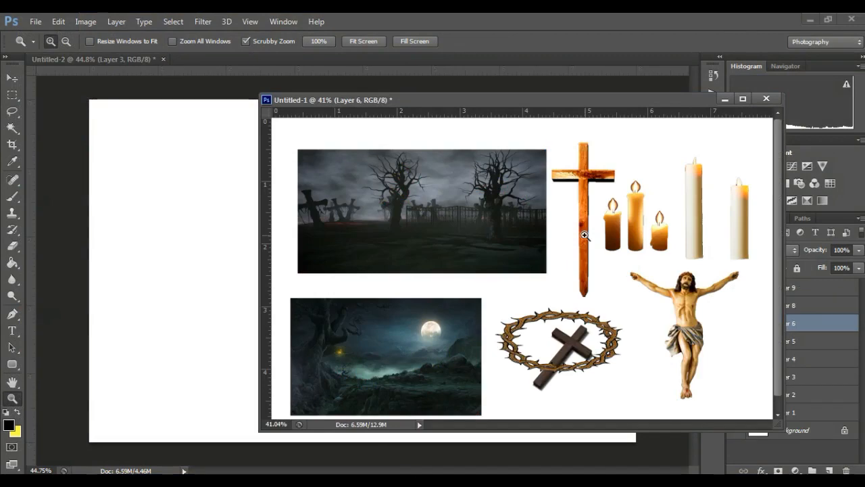
pyautogui.click(13, 78)
pyautogui.moveTo(413, 236); pyautogui.dragTo(219, 274)
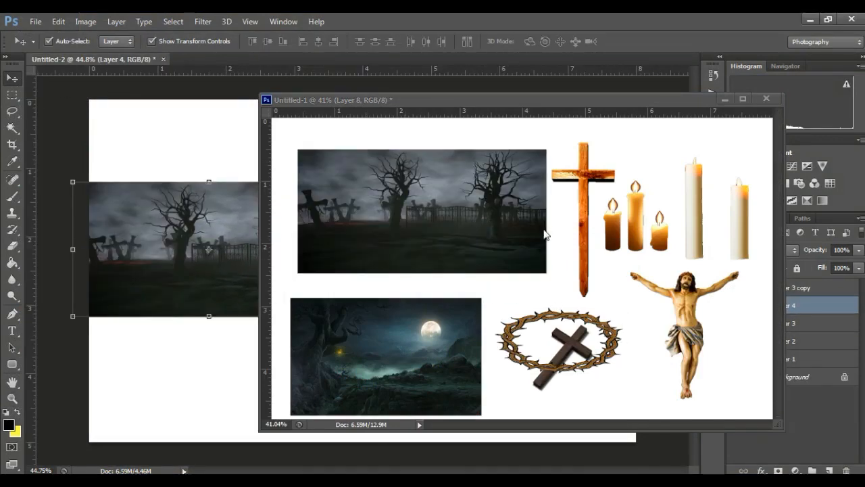
pyautogui.click(723, 100)
# - Put the graveyard layer directly above the Background and enlarge it to span the canvas width along the lower edge
pyautogui.moveTo(290, 269); pyautogui.dragTo(422, 390)
pyautogui.moveTo(757, 315); pyautogui.dragTo(751, 363)
pyautogui.moveTo(482, 308); pyautogui.dragTo(636, 309)
pyautogui.moveTo(216, 309); pyautogui.dragTo(86, 234)
pyautogui.press('Return')
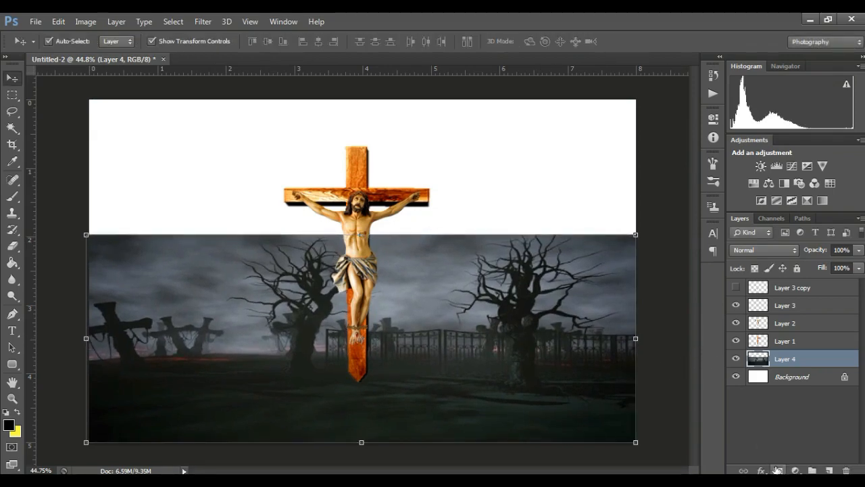
# - Add a layer mask to the graveyard layer and hide its sky and trees with black stamps of the 1300 px cloud brush
pyautogui.click(13, 198)
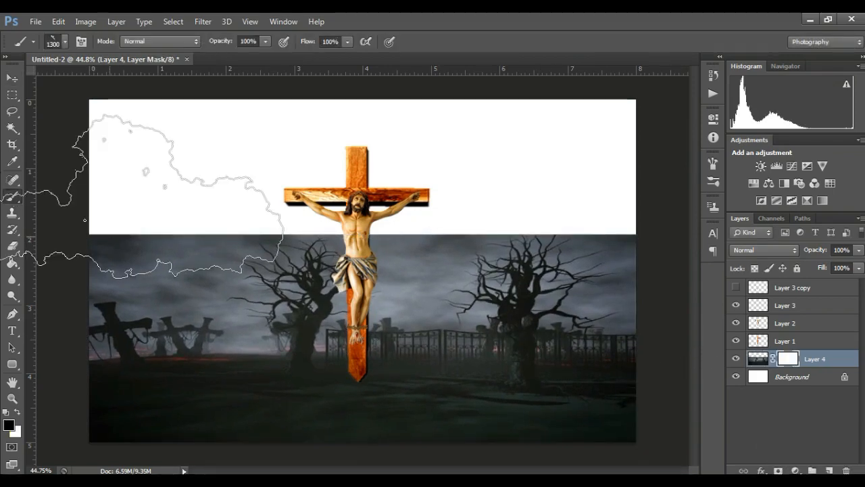
pyautogui.click(142, 199)
pyautogui.click(124, 212)
pyautogui.click(439, 221)
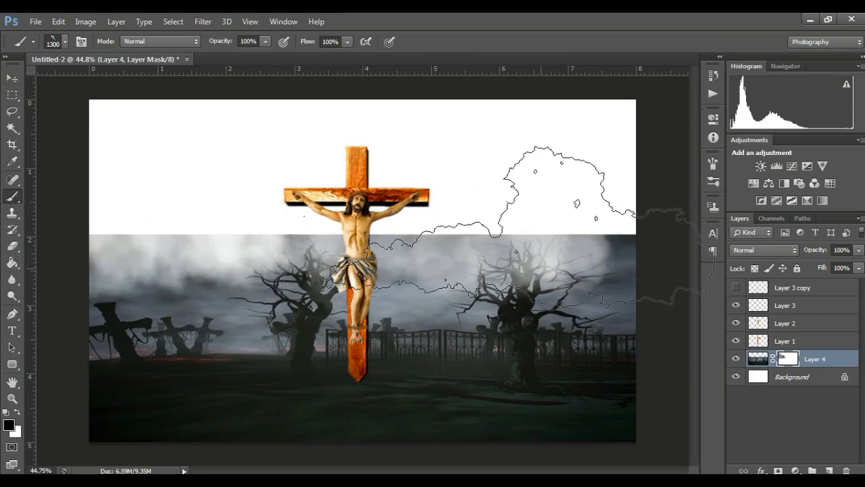
pyautogui.click(271, 245)
pyautogui.click(280, 237)
pyautogui.click(515, 248)
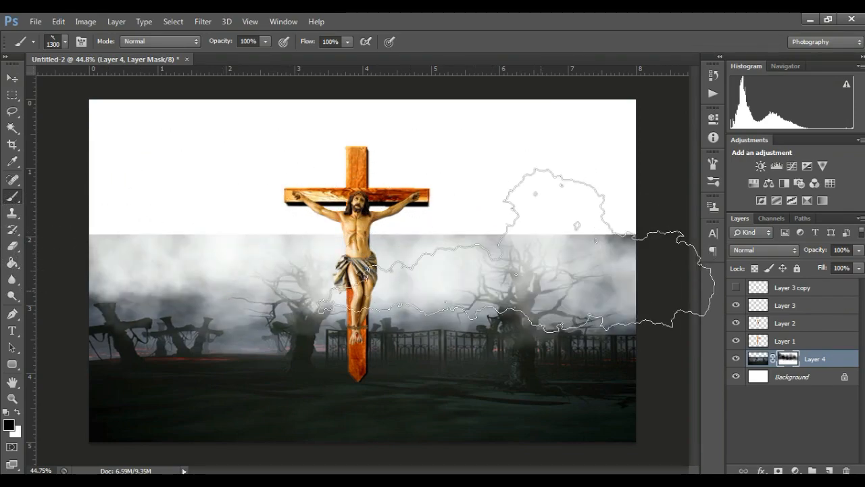
pyautogui.click(527, 235)
pyautogui.click(511, 227)
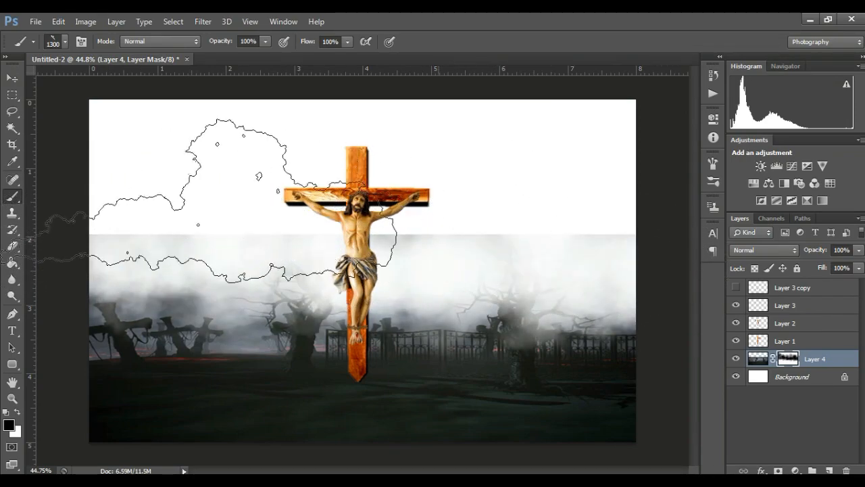
pyautogui.click(161, 277)
pyautogui.click(153, 261)
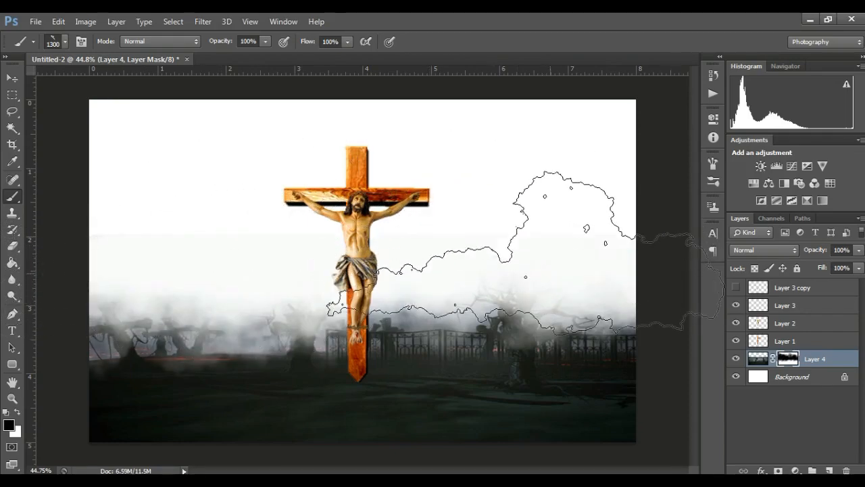
pyautogui.click(522, 292)
pyautogui.click(501, 300)
pyautogui.click(157, 282)
pyautogui.click(159, 299)
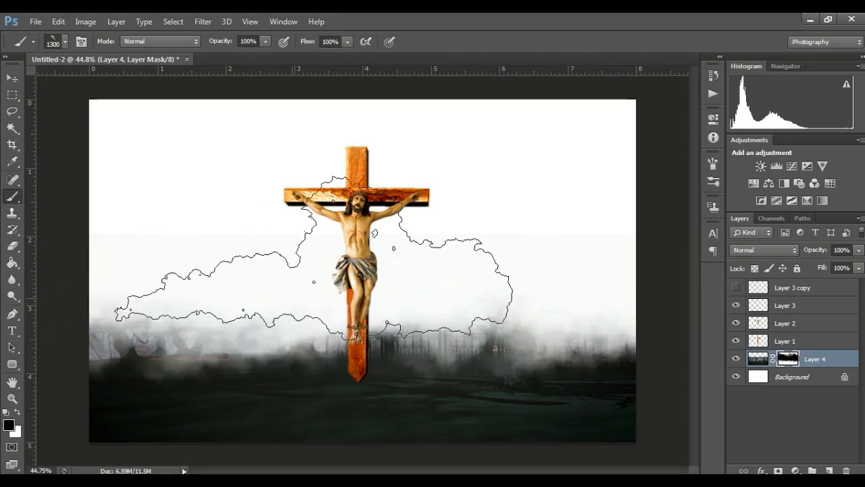
pyautogui.click(493, 286)
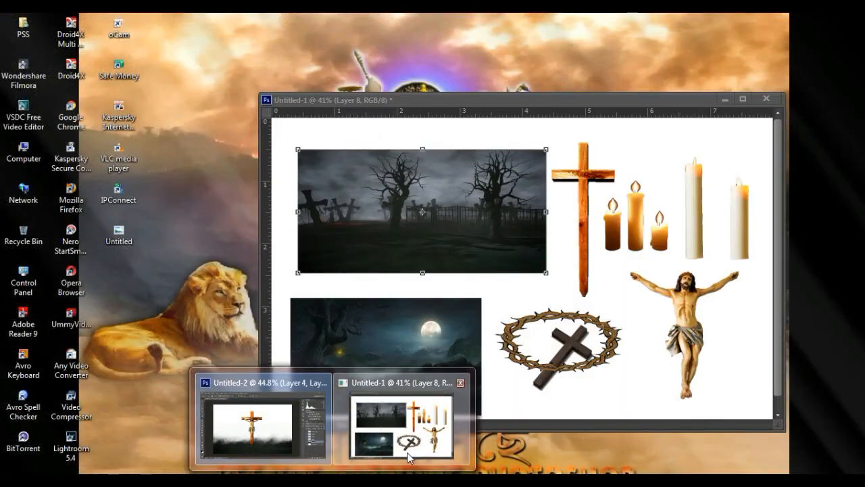
# - Copy the moonlit landscape picture from Untitled-1 into the Untitled-2 canvas behind the cross
pyautogui.click(409, 458)
pyautogui.click(11, 80)
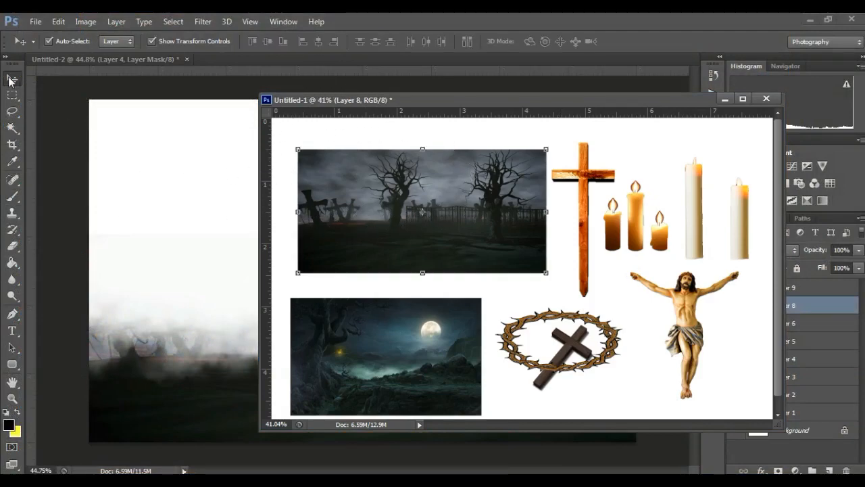
pyautogui.moveTo(394, 356); pyautogui.dragTo(225, 324)
pyautogui.click(724, 99)
pyautogui.moveTo(235, 272); pyautogui.dragTo(408, 262)
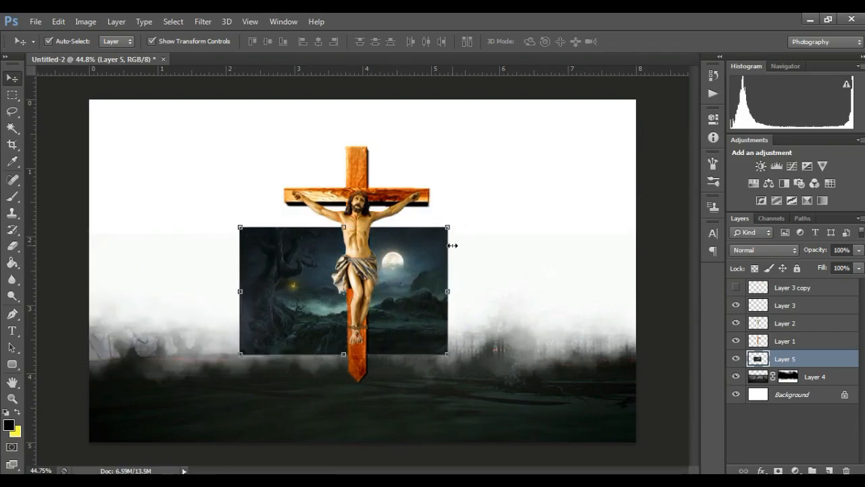
# - Enlarge the moonlit landscape to the full canvas width and down to the cross's foot, and place its layer below the graveyard layer
pyautogui.moveTo(449, 229); pyautogui.dragTo(643, 98)
pyautogui.moveTo(239, 98); pyautogui.dragTo(86, 97)
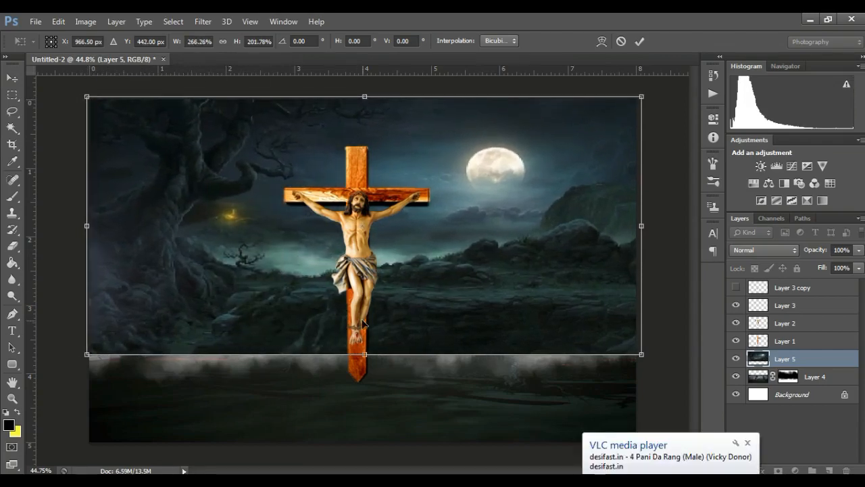
pyautogui.moveTo(365, 355); pyautogui.dragTo(365, 373)
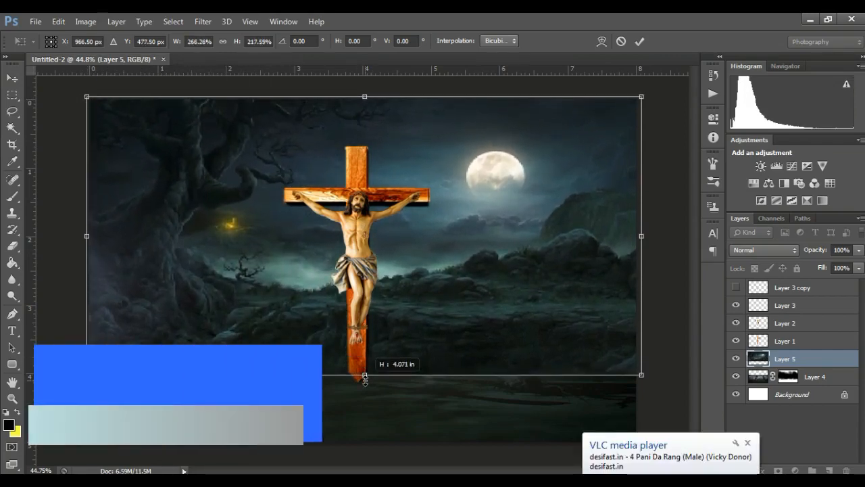
pyautogui.press('Return')
pyautogui.moveTo(795, 360); pyautogui.dragTo(791, 384)
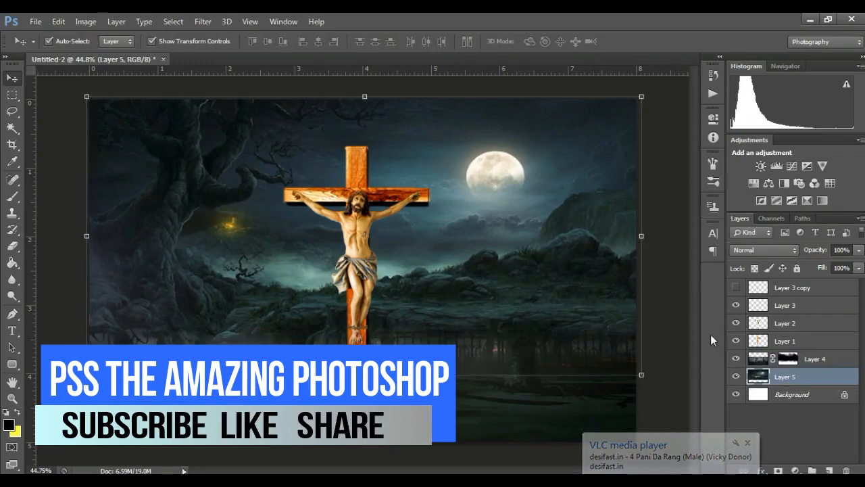
pyautogui.click(668, 312)
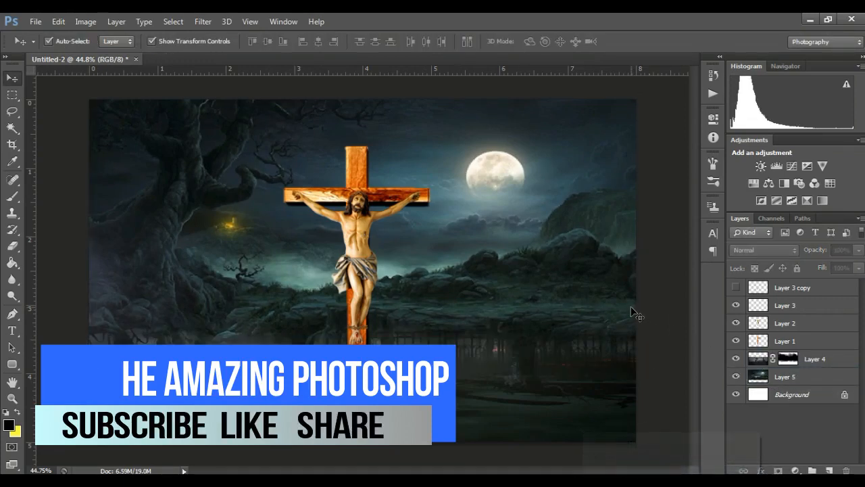
# - Try to stretch the moonlit landscape layer down to the lower edge of the canvas
pyautogui.click(399, 371)
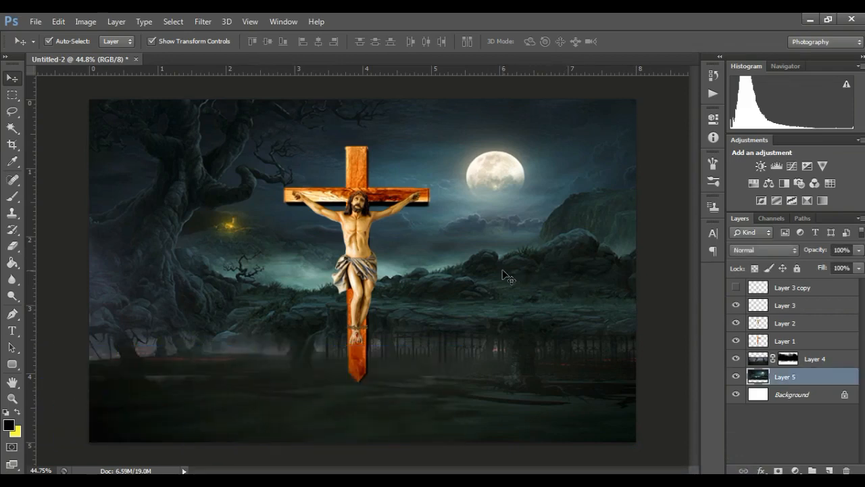
pyautogui.moveTo(365, 375); pyautogui.dragTo(366, 438)
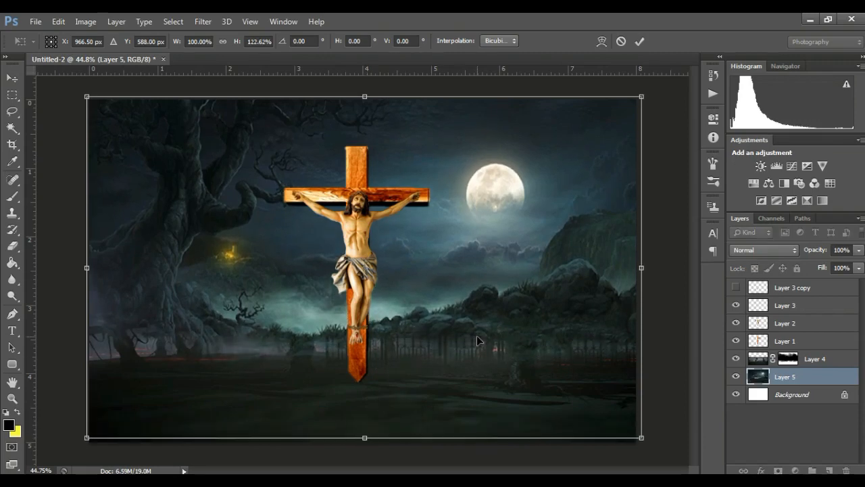
pyautogui.press('Return')
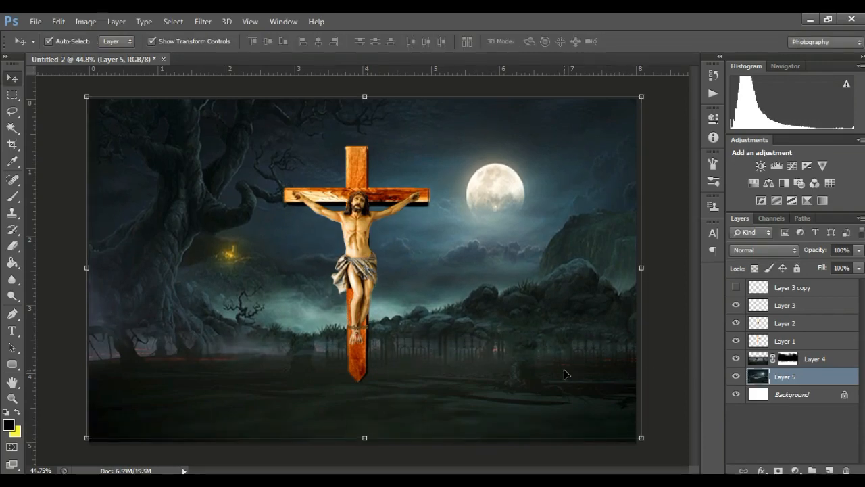
pyautogui.hotkey('ctrl', 'z')
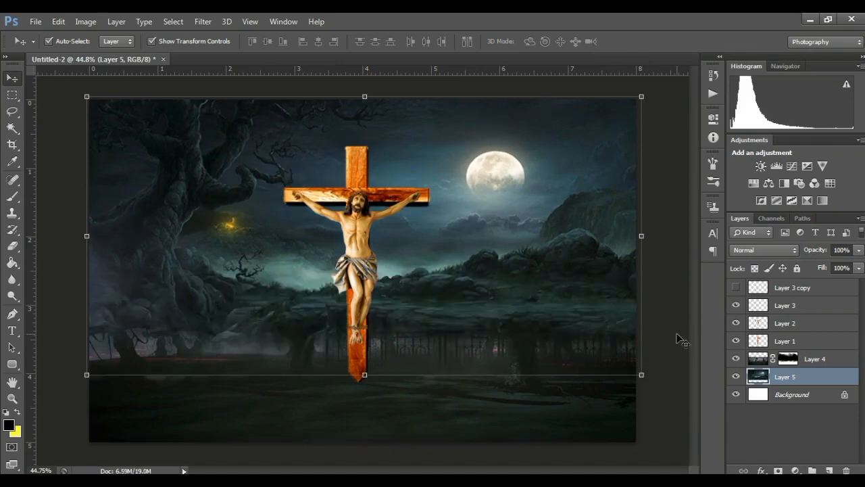
# - Stretch the graveyard layer upward so its upper edge reaches just above the cross's horizontal beam
pyautogui.click(757, 363)
pyautogui.moveTo(366, 232); pyautogui.dragTo(374, 173)
pyautogui.press('Return')
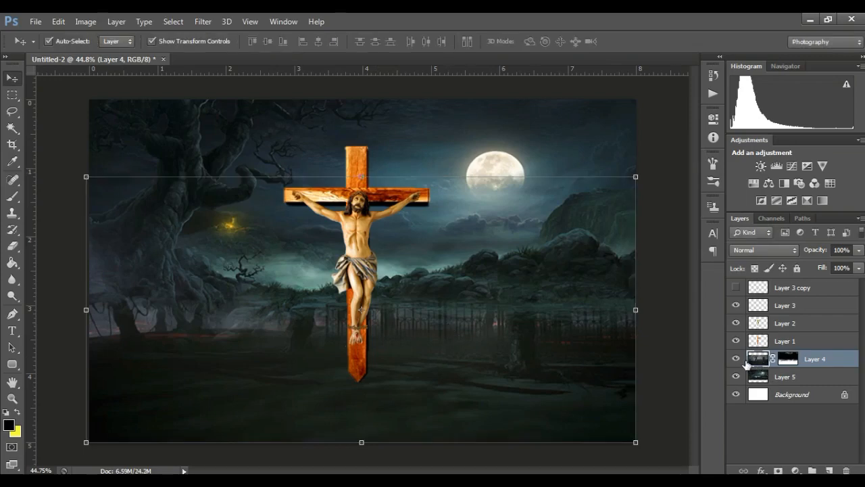
pyautogui.click(739, 359)
# - Move the moonlit landscape layer above the graveyard layer and give it a layer mask
pyautogui.click(756, 381)
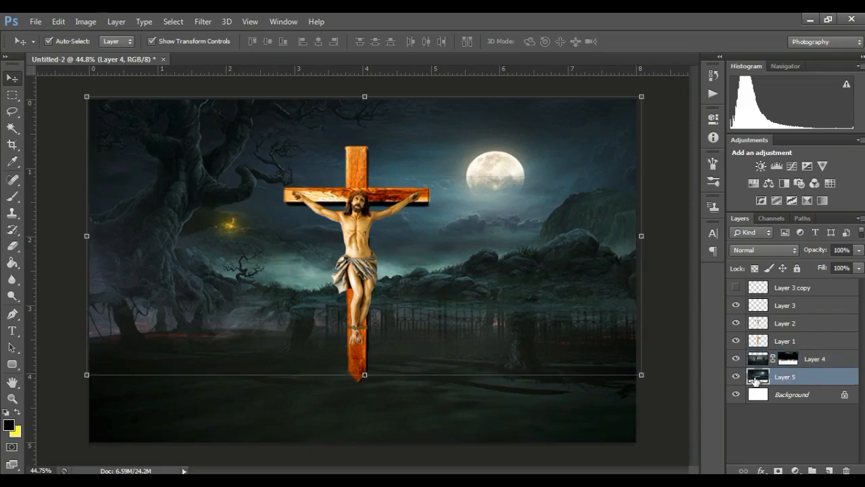
pyautogui.click(737, 377)
pyautogui.click(736, 377)
pyautogui.moveTo(762, 378)
pyautogui.mouseDown()
pyautogui.moveTo(764, 356)
pyautogui.moveTo(761, 390)
pyautogui.moveTo(755, 378)
pyautogui.mouseUp()
pyautogui.click(778, 470)
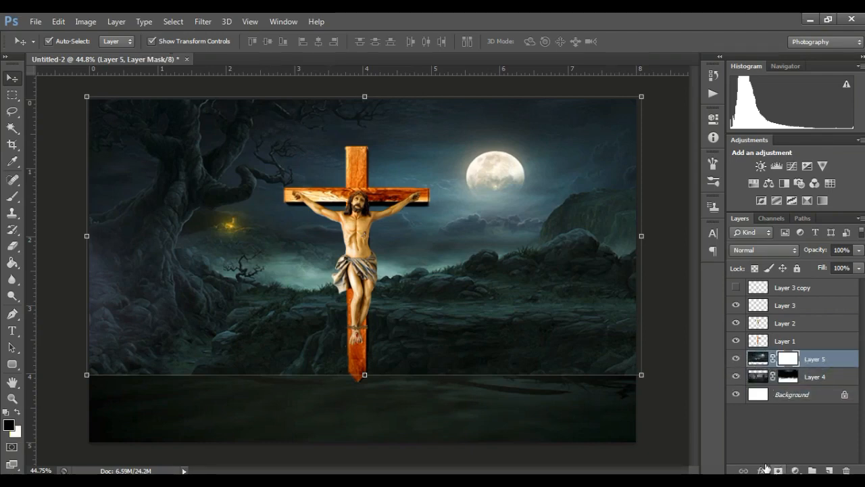
# - Try to hide the moonlit landscape's lower edge on its mask with the 1300 px cloud brush
pyautogui.click(12, 197)
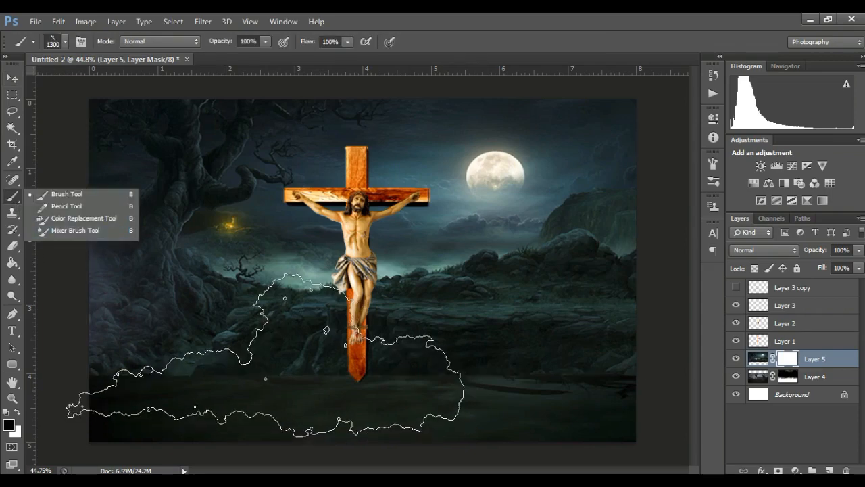
pyautogui.click(270, 358)
pyautogui.hotkey('ctrl', 'z')
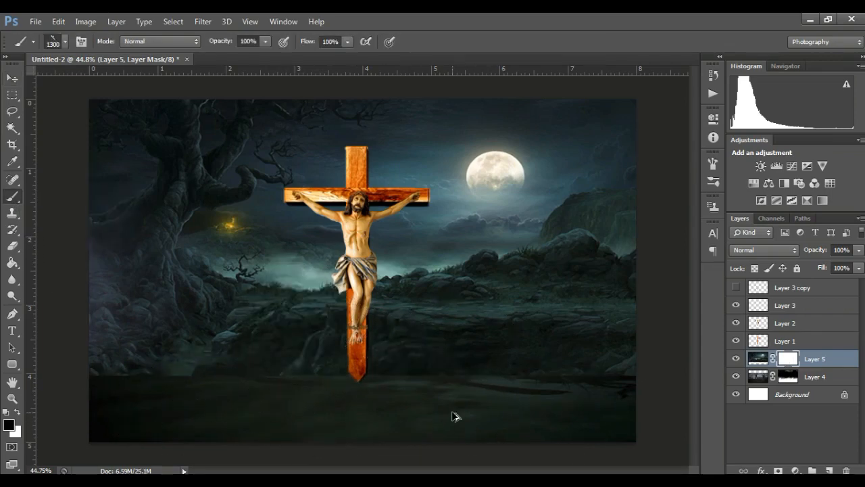
pyautogui.click(523, 378)
pyautogui.moveTo(523, 378)
pyautogui.mouseDown()
pyautogui.moveTo(335, 382)
pyautogui.moveTo(146, 364)
pyautogui.moveTo(582, 363)
pyautogui.moveTo(491, 391)
pyautogui.moveTo(192, 382)
pyautogui.mouseUp()
pyautogui.hotkey('ctrl', 'z')
# - Blend the moonlit landscape's lower edge into the ground by painting black on its mask with a soft round 500 px brush
pyautogui.click(713, 163)
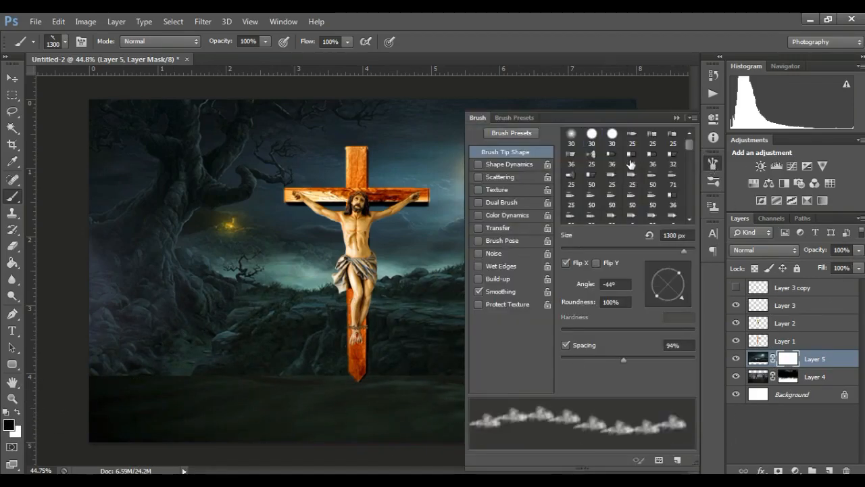
pyautogui.click(569, 137)
pyautogui.click(676, 118)
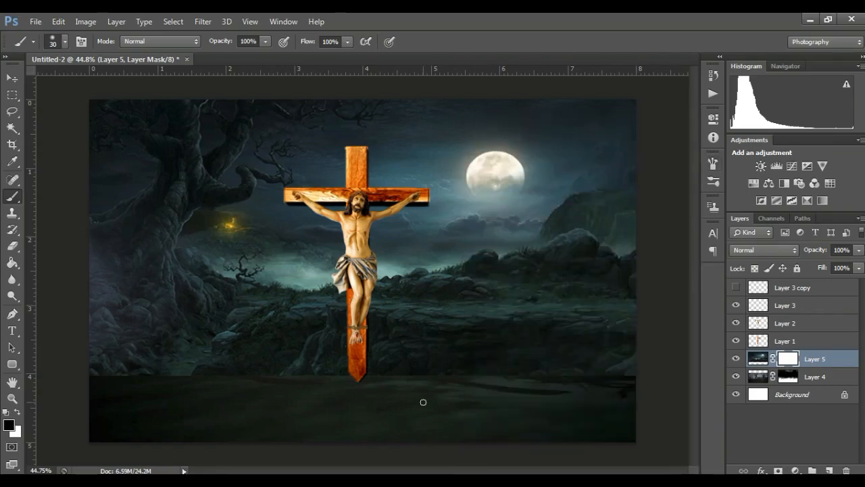
pyautogui.press(']')
pyautogui.press(']')
pyautogui.press(']')
pyautogui.press(']')
pyautogui.press(']')
pyautogui.press(']')
pyautogui.press(']')
pyautogui.press(']')
pyautogui.press(']')
pyautogui.press(']')
pyautogui.press(']')
pyautogui.press(']')
pyautogui.press(']')
pyautogui.moveTo(394, 397)
pyautogui.mouseDown()
pyautogui.moveTo(267, 397)
pyautogui.moveTo(670, 394)
pyautogui.moveTo(144, 395)
pyautogui.moveTo(305, 399)
pyautogui.moveTo(79, 389)
pyautogui.moveTo(629, 394)
pyautogui.mouseUp()
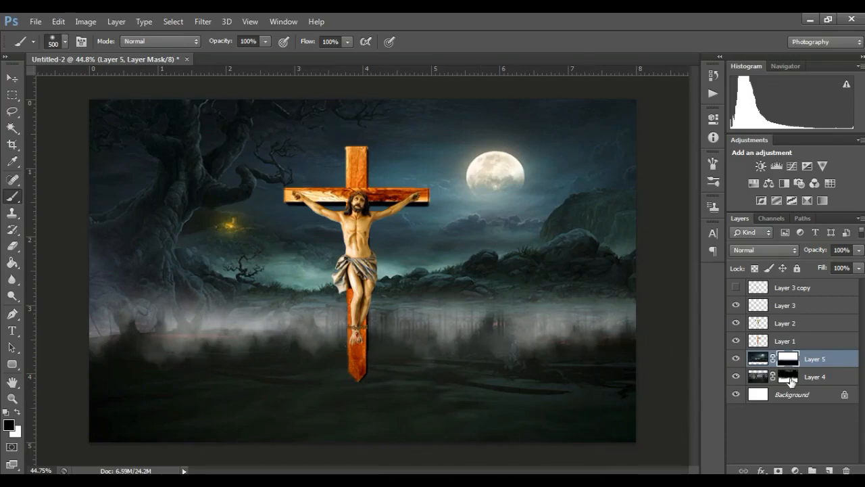
# - Paint white on the graveyard layer's mask to restore the fence, tree trunks and ground
pyautogui.click(789, 378)
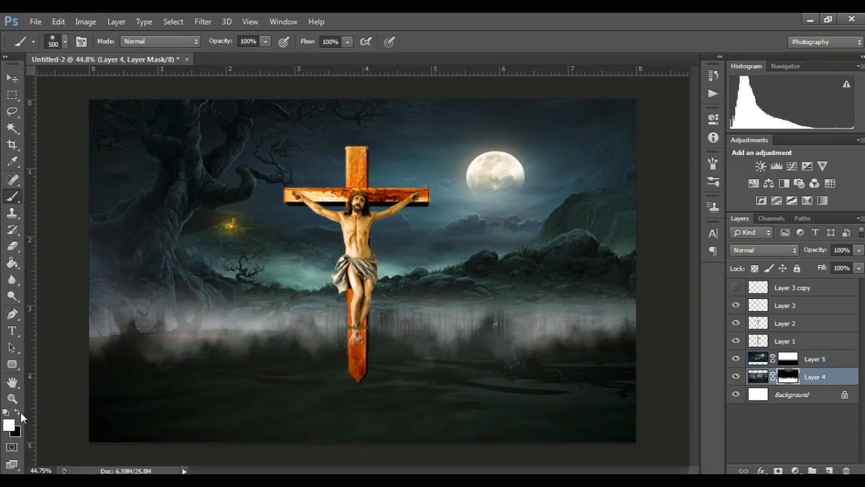
pyautogui.moveTo(90, 309)
pyautogui.mouseDown()
pyautogui.moveTo(630, 280)
pyautogui.moveTo(90, 309)
pyautogui.moveTo(597, 293)
pyautogui.moveTo(201, 308)
pyautogui.moveTo(606, 315)
pyautogui.moveTo(453, 293)
pyautogui.moveTo(175, 298)
pyautogui.moveTo(612, 433)
pyautogui.mouseUp()
# - Stretch the moonlit landscape layer down almost to the lower edge of the canvas
pyautogui.click(12, 78)
pyautogui.click(283, 140)
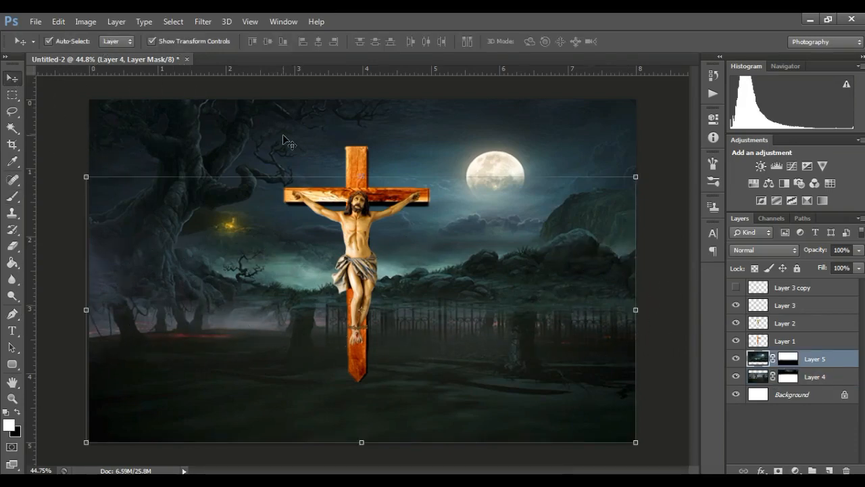
pyautogui.moveTo(364, 376); pyautogui.dragTo(371, 433)
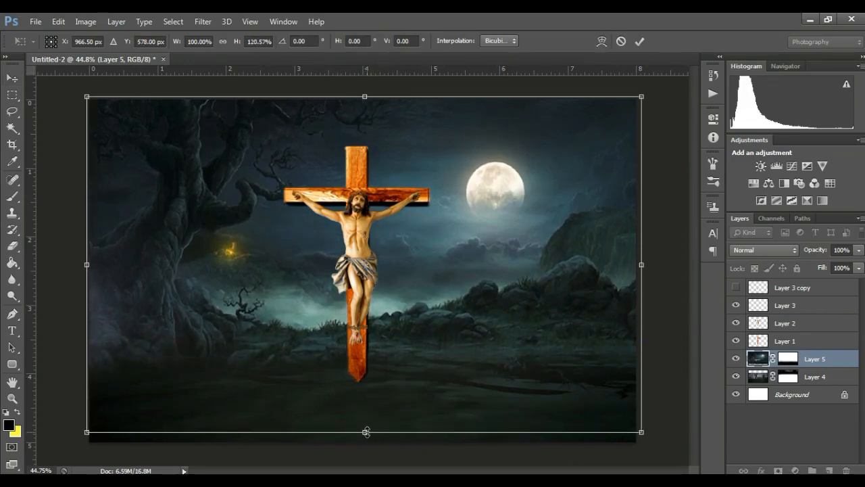
pyautogui.moveTo(364, 433); pyautogui.dragTo(363, 436)
pyautogui.press('Return')
pyautogui.click(673, 323)
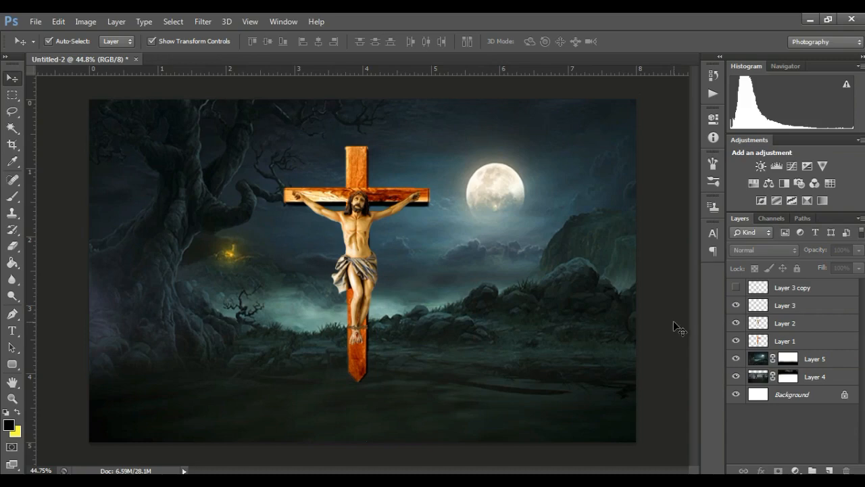
# - Add a layer mask to the cross layer
pyautogui.click(760, 341)
pyautogui.click(736, 340)
pyautogui.click(736, 341)
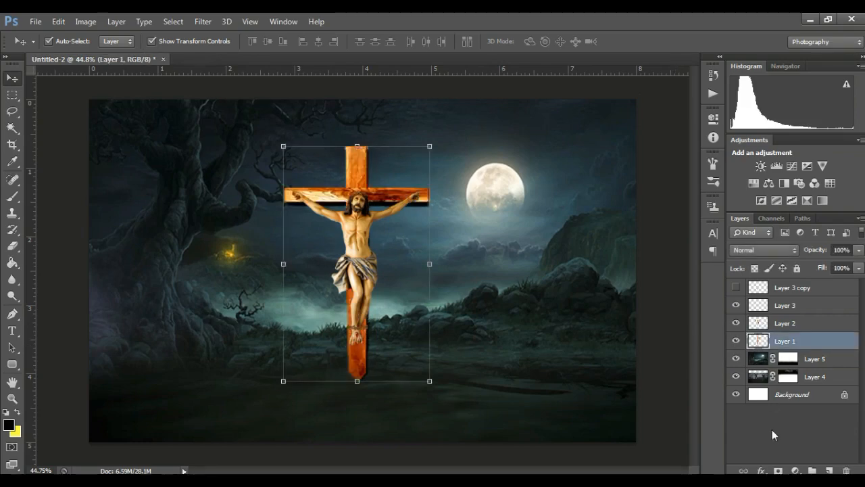
pyautogui.click(778, 470)
# - Fade the cross's foot into the ground by painting black on its mask with a soft 300 px brush at 61% flow
pyautogui.click(12, 196)
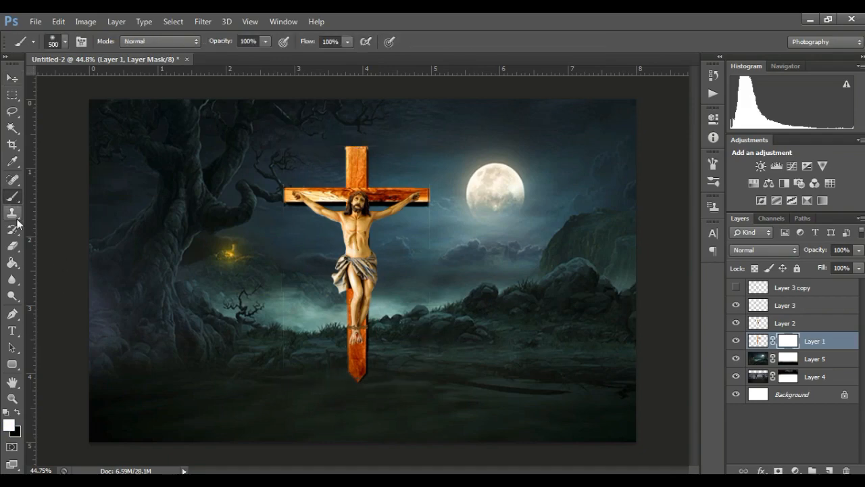
pyautogui.click(19, 413)
pyautogui.press(']')
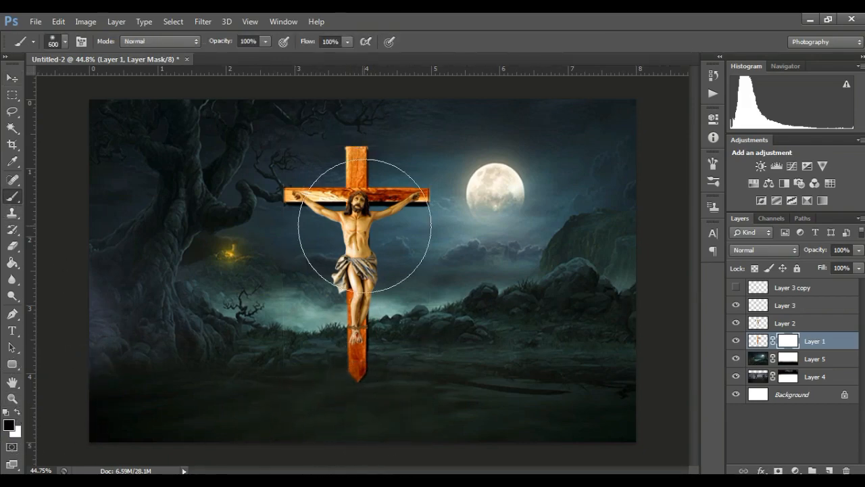
pyautogui.click(324, 57)
pyautogui.press('[')
pyautogui.press('[')
pyautogui.press('[')
pyautogui.press('[')
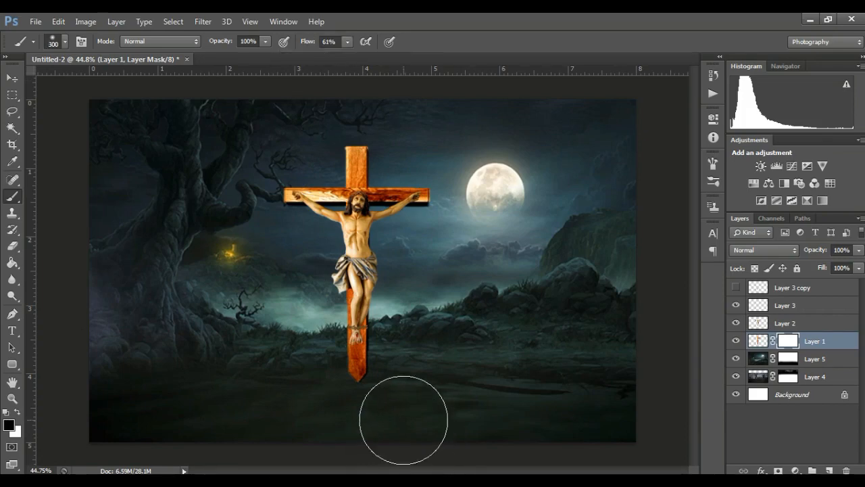
pyautogui.moveTo(404, 392)
pyautogui.mouseDown()
pyautogui.moveTo(340, 409)
pyautogui.moveTo(411, 396)
pyautogui.moveTo(438, 376)
pyautogui.mouseUp()
# - Refine the fade at the cross's foot by painting on its layer mask with a 40 px brush at 61% flow
pyautogui.click(12, 400)
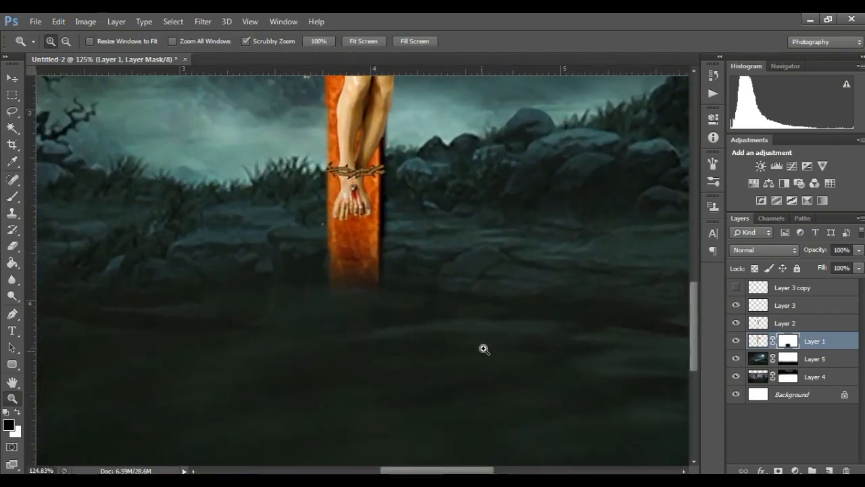
pyautogui.click(13, 197)
pyautogui.press('[')
pyautogui.moveTo(355, 250)
pyautogui.mouseDown()
pyautogui.moveTo(355, 277)
pyautogui.moveTo(359, 255)
pyautogui.mouseUp()
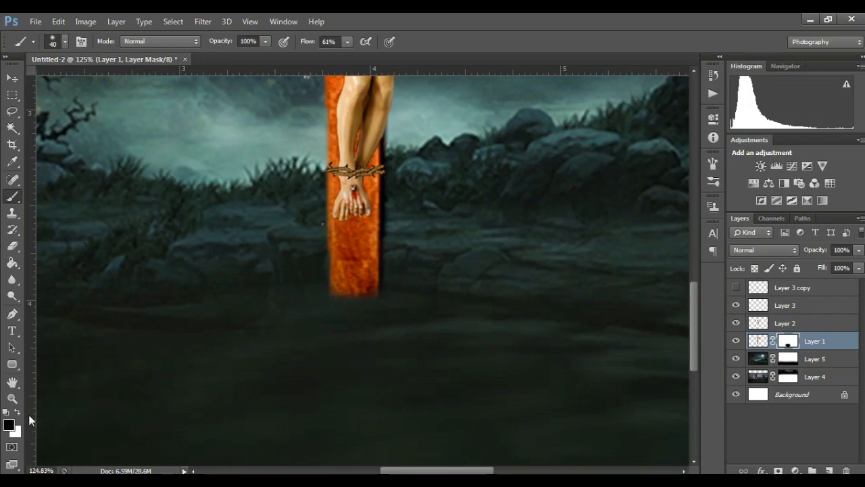
pyautogui.click(14, 401)
pyautogui.moveTo(362, 272); pyautogui.dragTo(279, 284)
pyautogui.moveTo(289, 175); pyautogui.dragTo(321, 165)
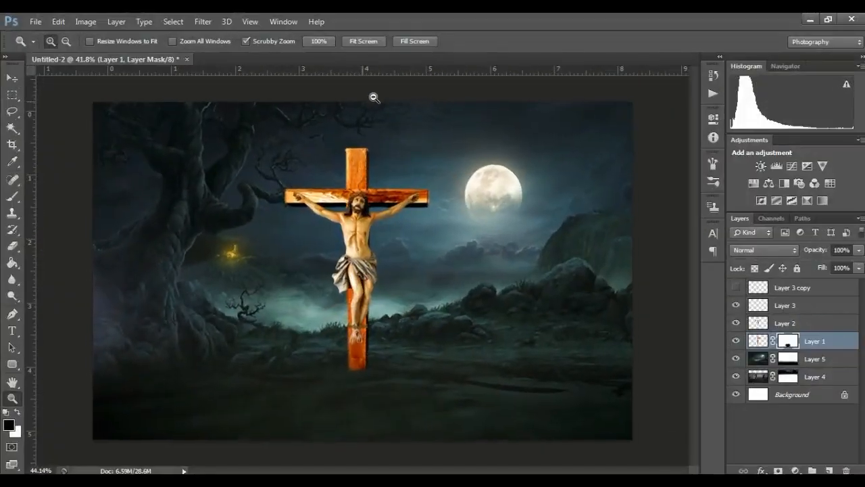
pyautogui.moveTo(373, 94); pyautogui.dragTo(380, 95)
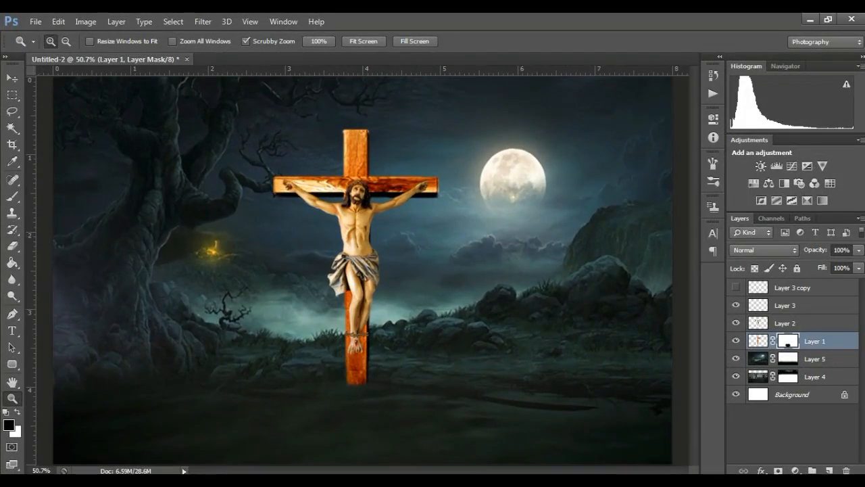
pyautogui.moveTo(332, 481)
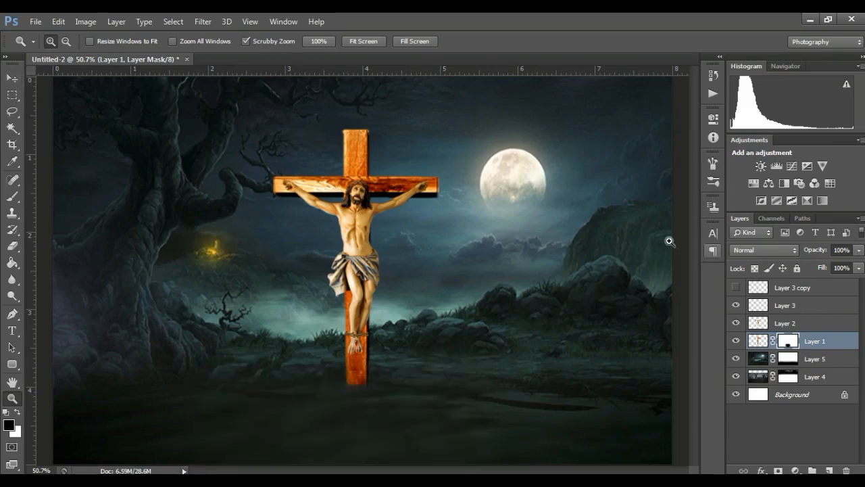
# - Show the hidden crown of thorns copy and move it up to the hand nearest the moon
pyautogui.click(735, 288)
pyautogui.click(784, 289)
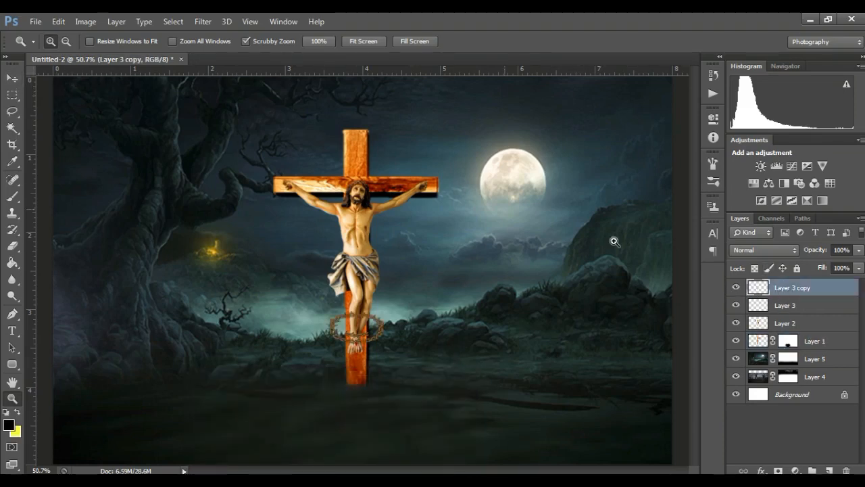
pyautogui.click(8, 80)
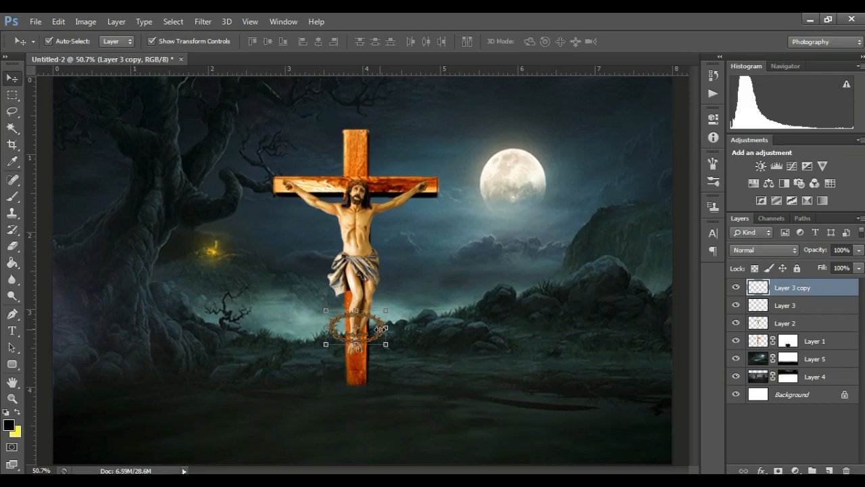
pyautogui.hotkey('ctrl', 't')
pyautogui.moveTo(377, 336); pyautogui.dragTo(453, 192)
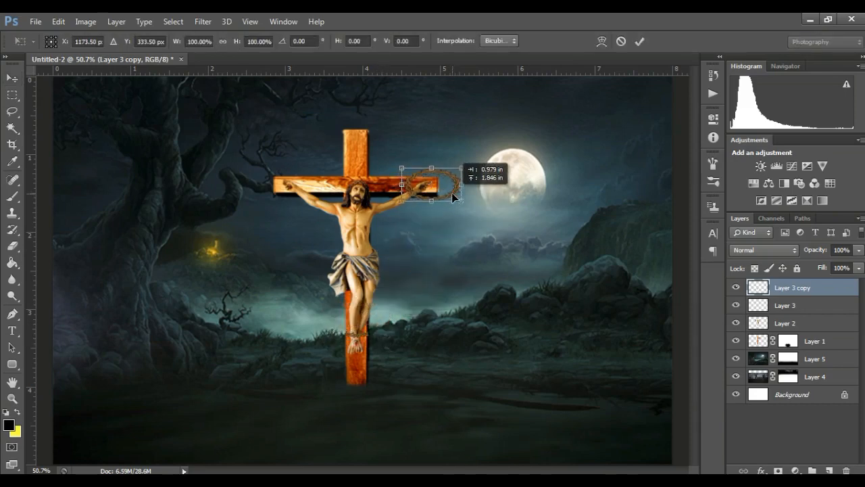
pyautogui.press('Return')
pyautogui.hotkey('ctrl', 't')
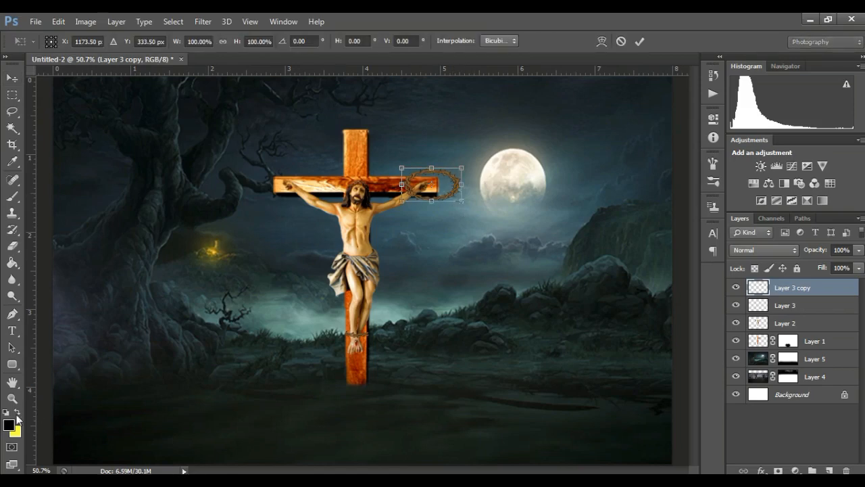
pyautogui.press('Return')
pyautogui.click(462, 276)
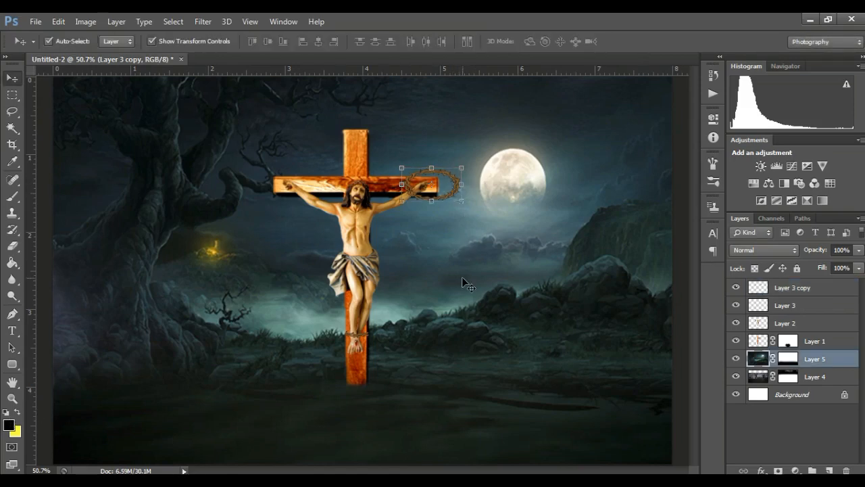
# - Stretch the crown of thorns copy at the moon-side hand slightly downward so it encircles the wrist
pyautogui.press('z')
pyautogui.moveTo(448, 193); pyautogui.dragTo(513, 146)
pyautogui.click(15, 80)
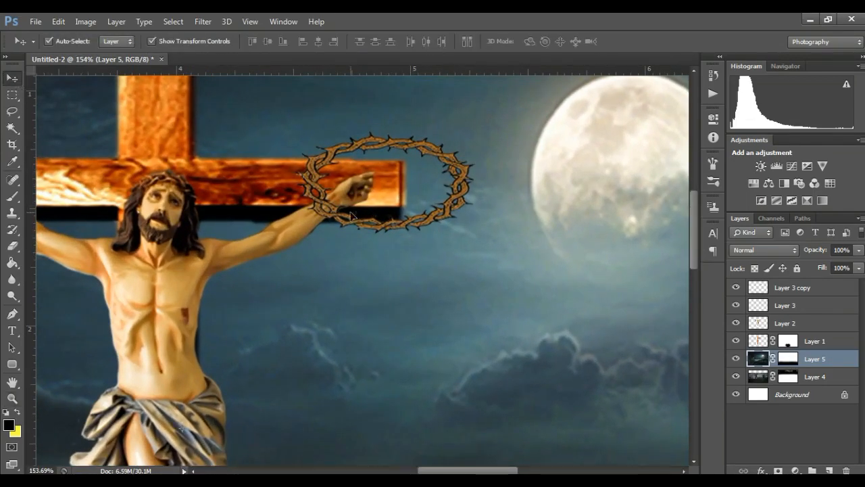
pyautogui.click(401, 224)
pyautogui.click(384, 233)
pyautogui.moveTo(385, 236); pyautogui.dragTo(384, 244)
pyautogui.press('Return')
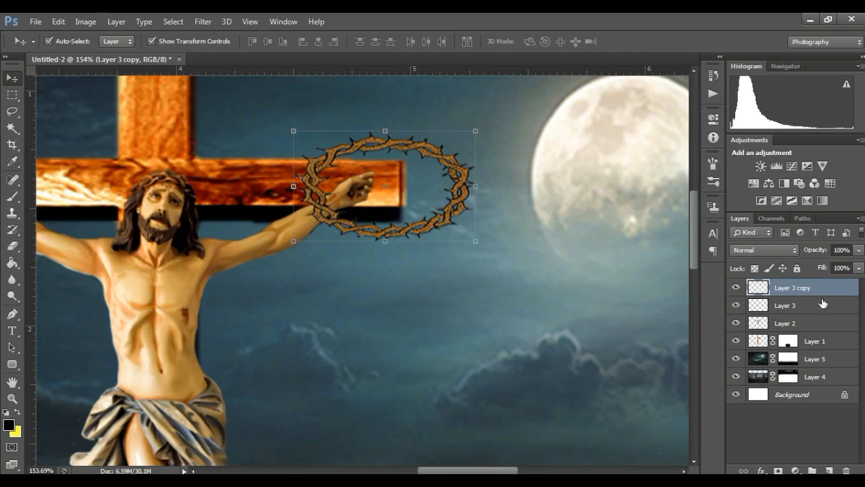
# - Duplicate the crown of thorns copy, hide the duplicate and select the original copy beneath it
pyautogui.hotkey('ctrl', 'j')
pyautogui.click(780, 306)
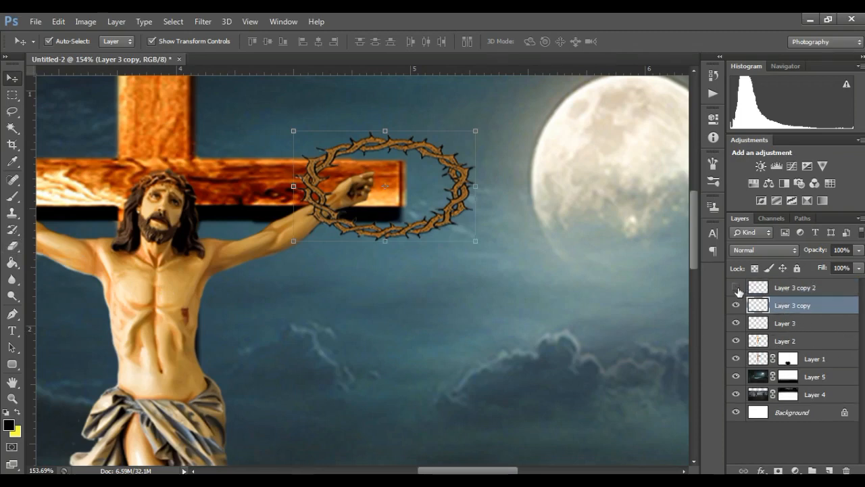
pyautogui.click(781, 291)
pyautogui.click(783, 305)
# - Erase the crown copy with a 90 px eraser, leaving only the thorns that wrap the moon-side wrist
pyautogui.click(20, 248)
pyautogui.moveTo(412, 260)
pyautogui.mouseDown()
pyautogui.moveTo(426, 240)
pyautogui.moveTo(441, 254)
pyautogui.moveTo(462, 219)
pyautogui.moveTo(460, 151)
pyautogui.moveTo(456, 138)
pyautogui.moveTo(357, 118)
pyautogui.mouseUp()
pyautogui.click(337, 110)
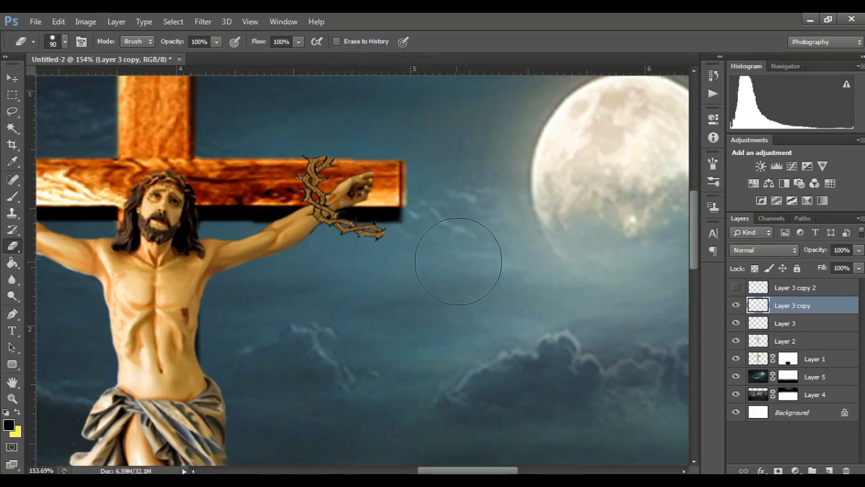
pyautogui.click(385, 260)
pyautogui.click(366, 251)
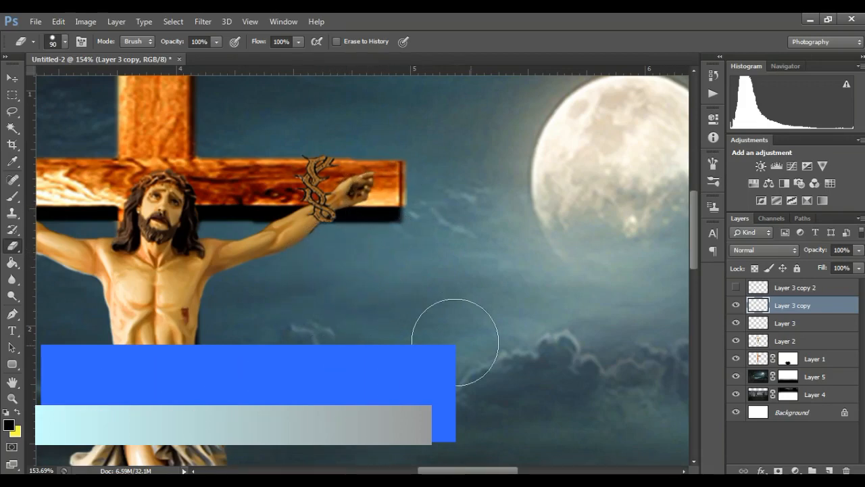
# - Move the duplicated crown of thorns to the wrist on the tree side and stretch it slightly downward
pyautogui.moveTo(471, 471); pyautogui.dragTo(434, 472)
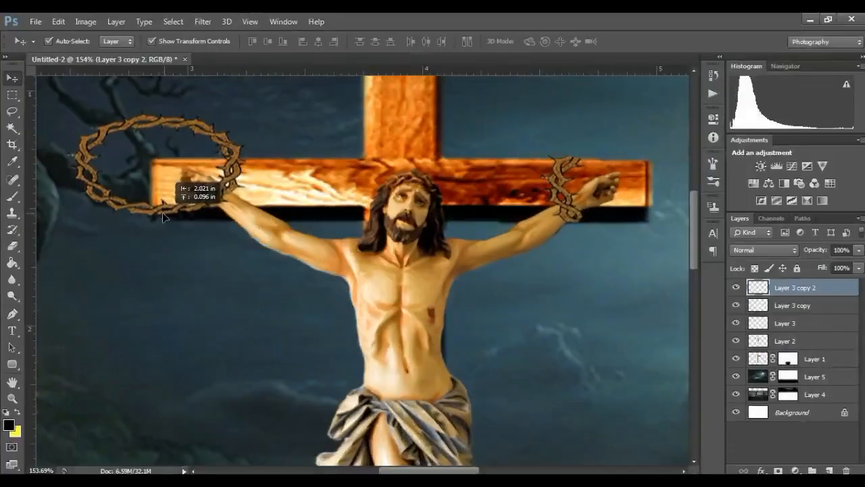
pyautogui.moveTo(162, 217); pyautogui.dragTo(162, 234)
pyautogui.hotkey('ctrl', 't')
pyautogui.moveTo(245, 231); pyautogui.dragTo(245, 244)
pyautogui.press('Return')
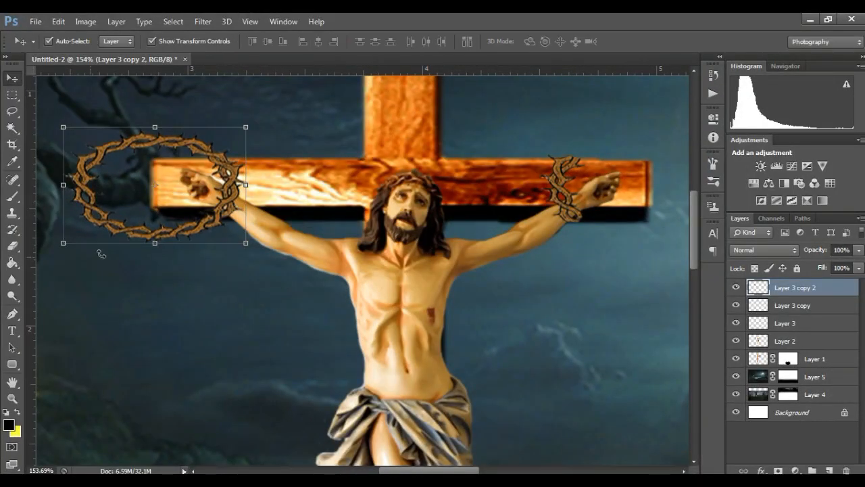
# - Erase the duplicated crown with a 60 px eraser, leaving only the thorns across the tree-side wrist
pyautogui.click(14, 246)
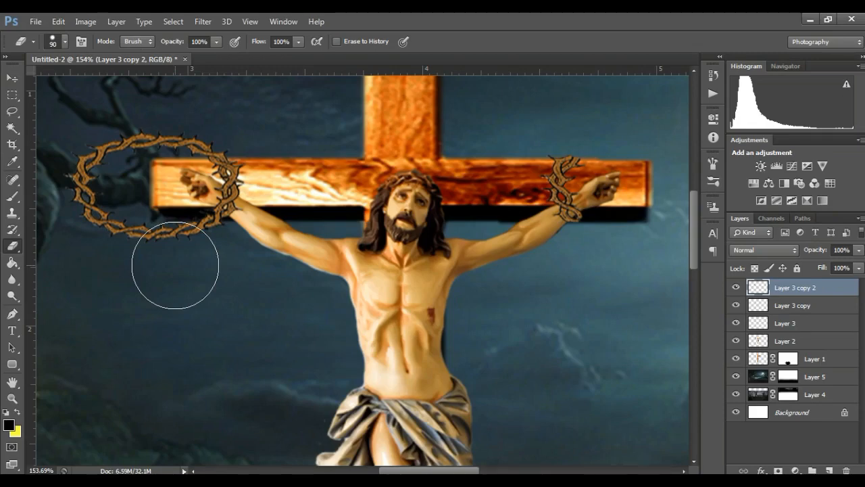
pyautogui.press('[')
pyautogui.press('[')
pyautogui.moveTo(124, 245)
pyautogui.mouseDown()
pyautogui.moveTo(111, 124)
pyautogui.moveTo(98, 222)
pyautogui.moveTo(77, 176)
pyautogui.moveTo(143, 123)
pyautogui.moveTo(196, 128)
pyautogui.mouseUp()
pyautogui.moveTo(186, 255)
pyautogui.mouseDown()
pyautogui.moveTo(142, 250)
pyautogui.moveTo(172, 253)
pyautogui.mouseUp()
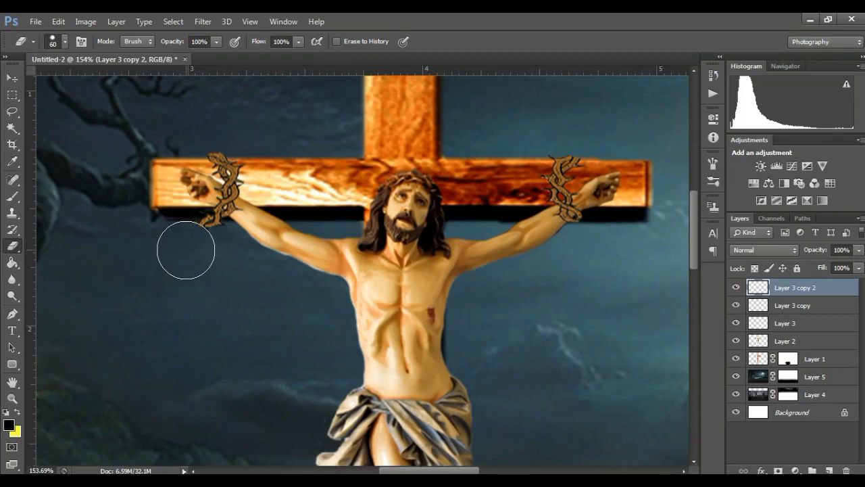
pyautogui.click(17, 400)
pyautogui.moveTo(413, 321); pyautogui.dragTo(346, 317)
pyautogui.click(385, 175)
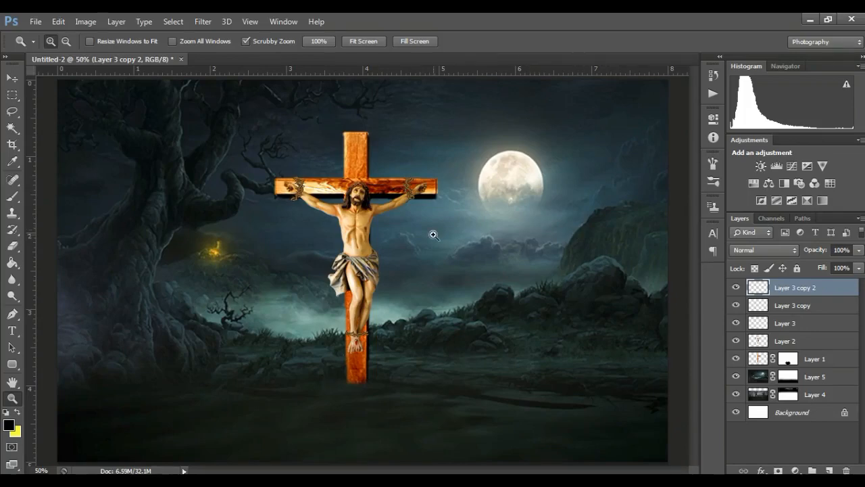
# - Add a new empty layer directly above the moonlit landscape layer
pyautogui.moveTo(194, 242); pyautogui.dragTo(221, 239)
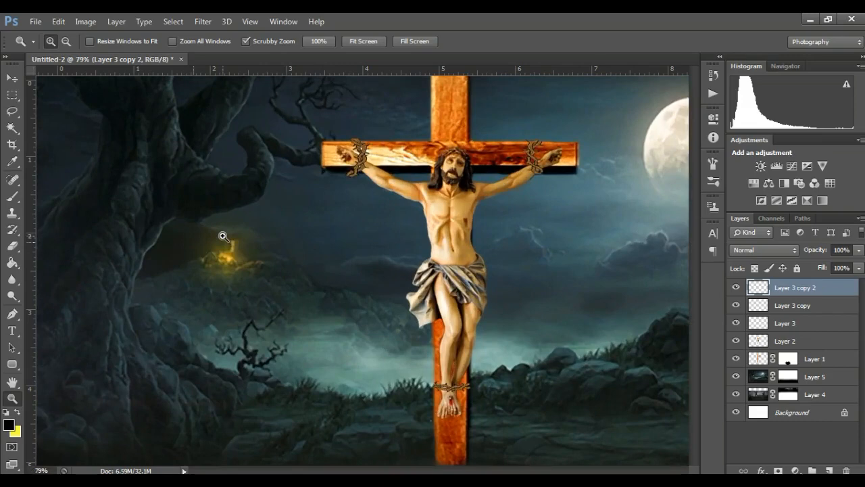
pyautogui.click(766, 382)
pyautogui.click(731, 380)
pyautogui.click(731, 380)
pyautogui.click(830, 470)
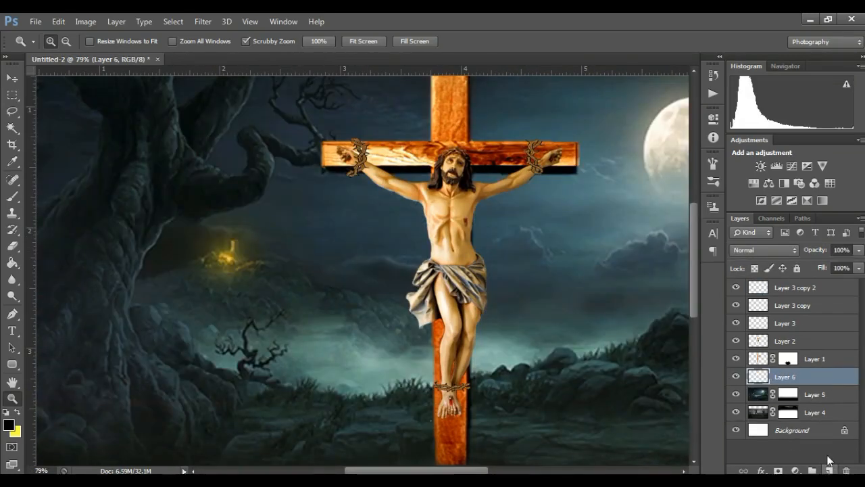
# - Set the foreground colour to orange-yellow ffbf00, sampling from the distant light beside the tree
pyautogui.click(12, 197)
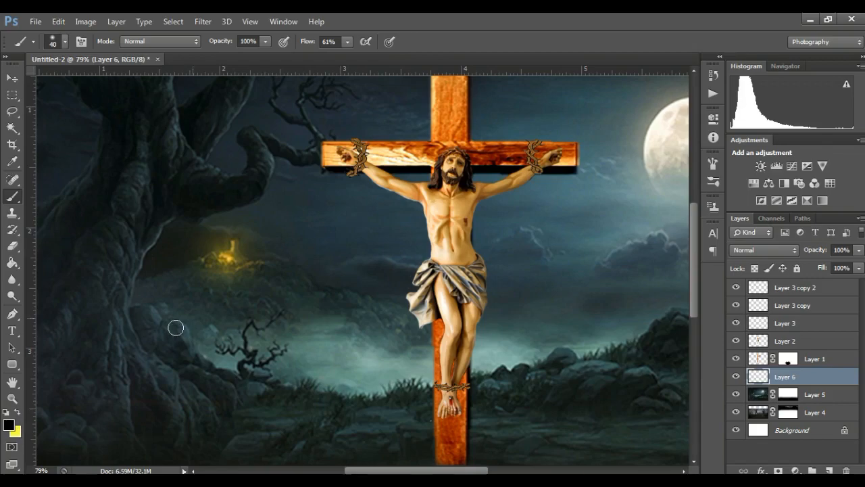
pyautogui.click(9, 424)
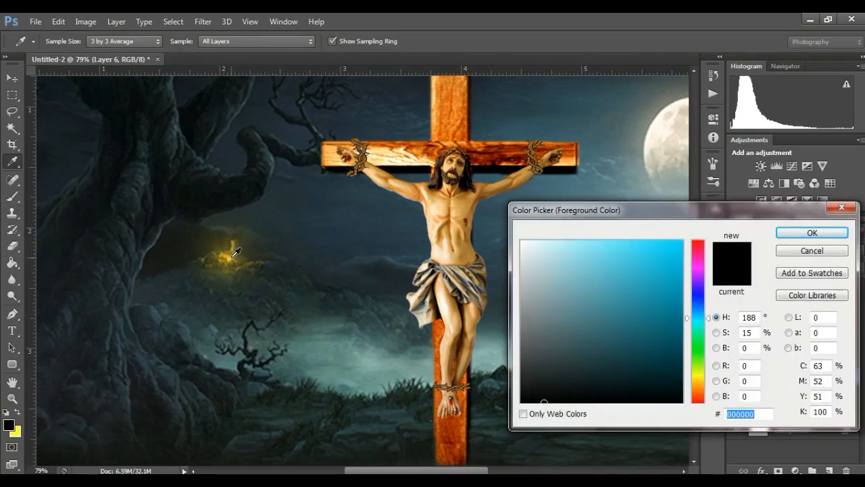
pyautogui.click(236, 252)
pyautogui.moveTo(662, 245); pyautogui.dragTo(666, 232)
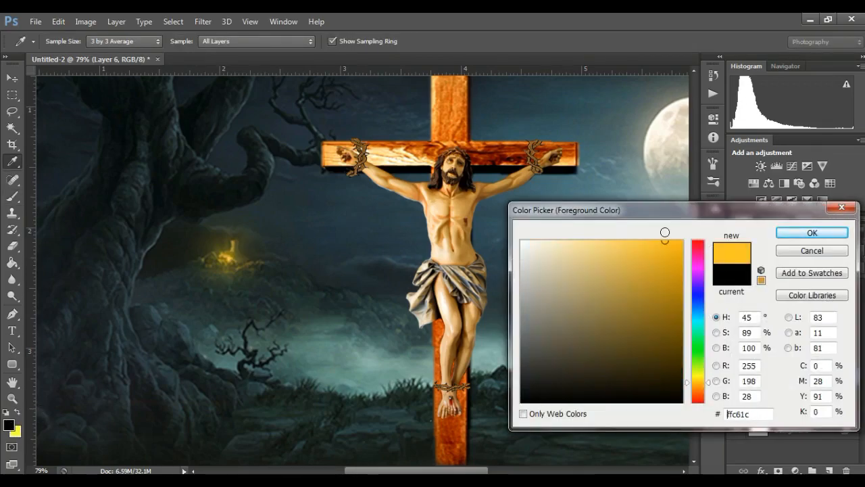
pyautogui.click(674, 238)
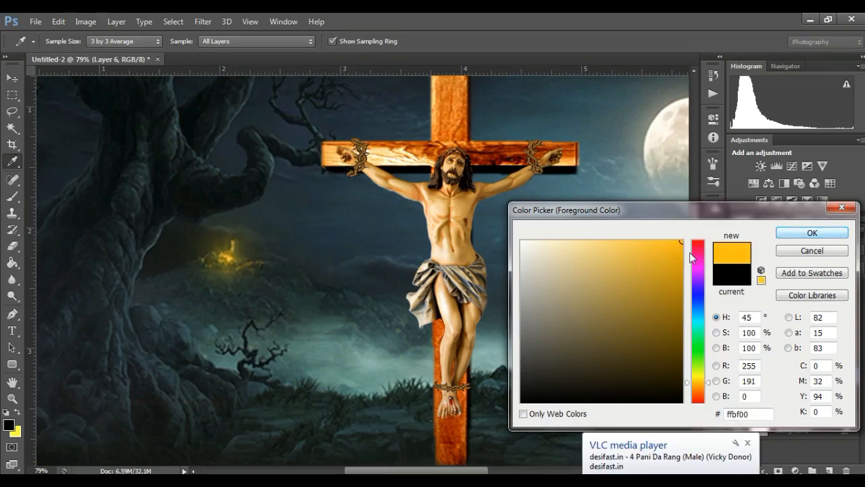
pyautogui.click(812, 231)
# - Paint a soft orange-yellow glow over the distant light beside the tree with the Brush at 61% flow
pyautogui.press('b')
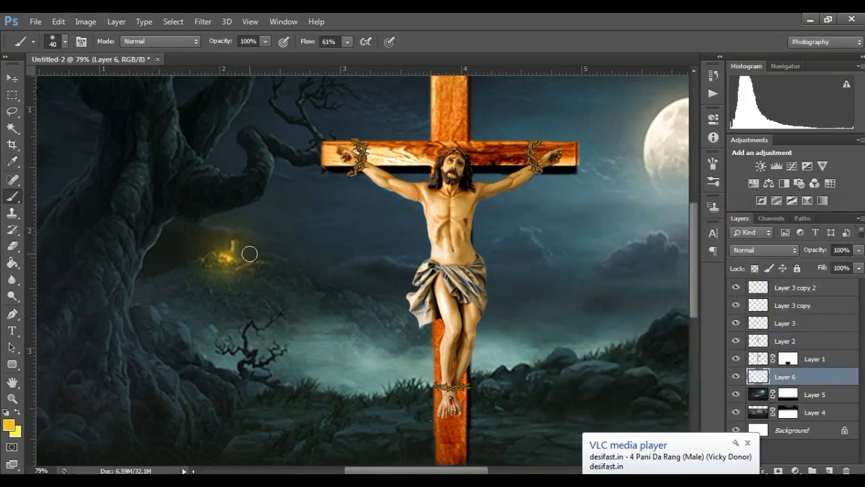
pyautogui.moveTo(237, 265); pyautogui.dragTo(225, 256)
pyautogui.click(12, 398)
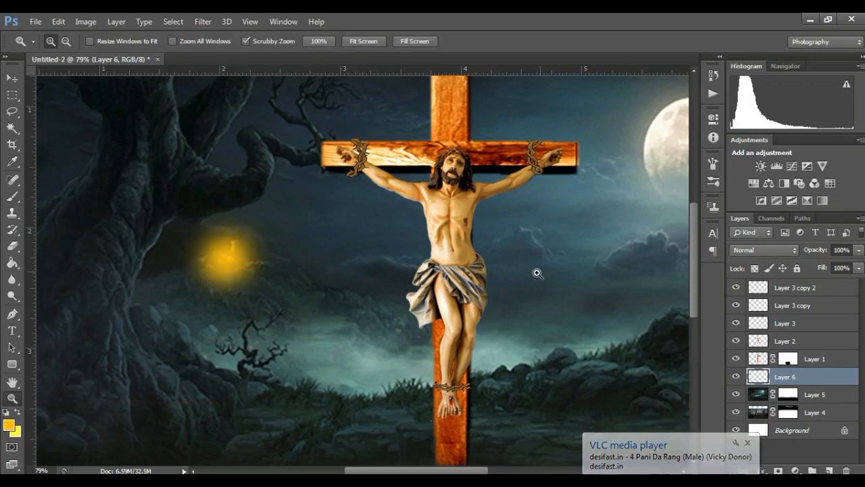
pyautogui.moveTo(544, 266); pyautogui.dragTo(482, 264)
pyautogui.moveTo(362, 211); pyautogui.dragTo(383, 206)
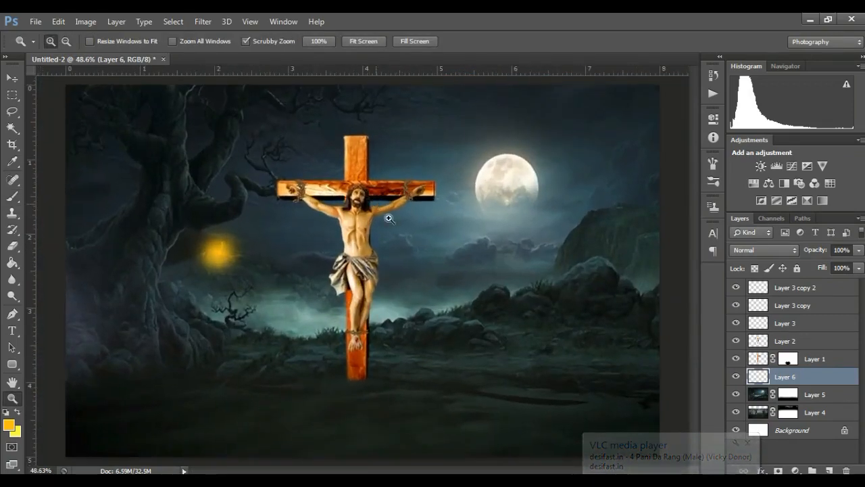
# - Set the glow layer's blend mode to Overlay and toggle its visibility to compare the effect
pyautogui.click(754, 250)
pyautogui.click(755, 254)
pyautogui.press('Up')
pyautogui.press('Up')
pyautogui.press('Up')
pyautogui.press('Up')
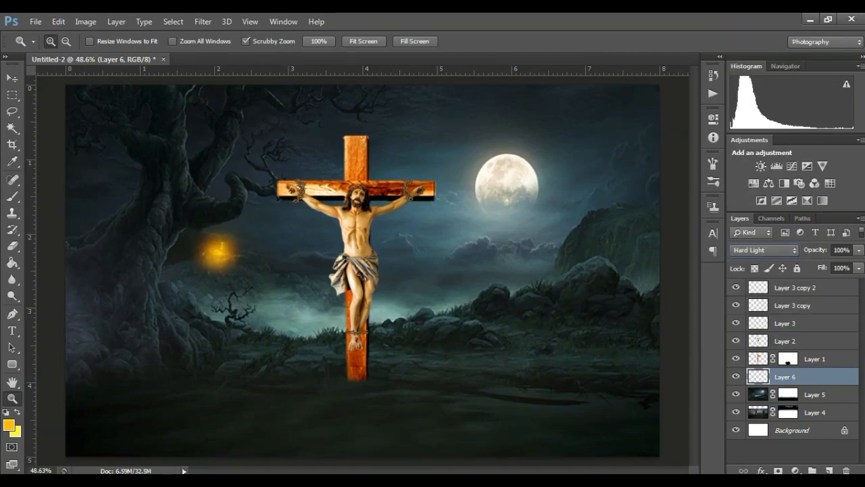
pyautogui.press('Up')
pyautogui.press('Up')
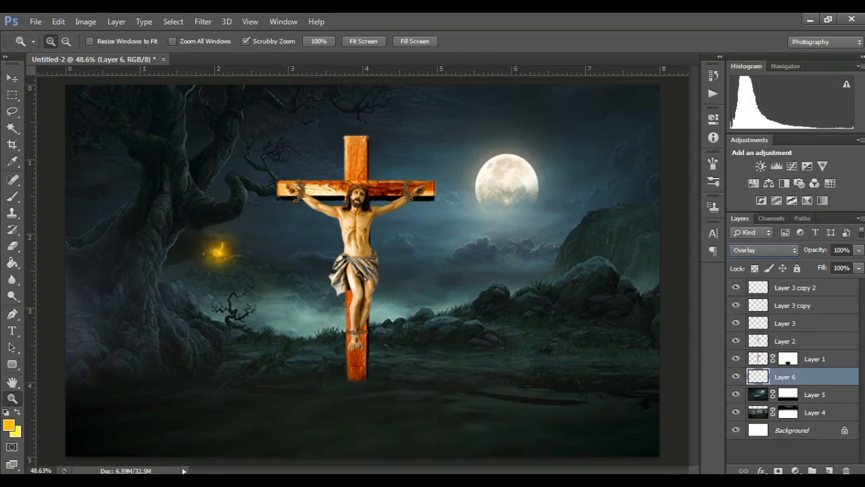
pyautogui.click(736, 376)
pyautogui.click(736, 377)
# - Stretch the moonlit landscape layer slightly wider past the moon-side edge of the canvas
pyautogui.press('v')
pyautogui.click(512, 179)
pyautogui.moveTo(666, 266); pyautogui.dragTo(671, 265)
pyautogui.press('Return')
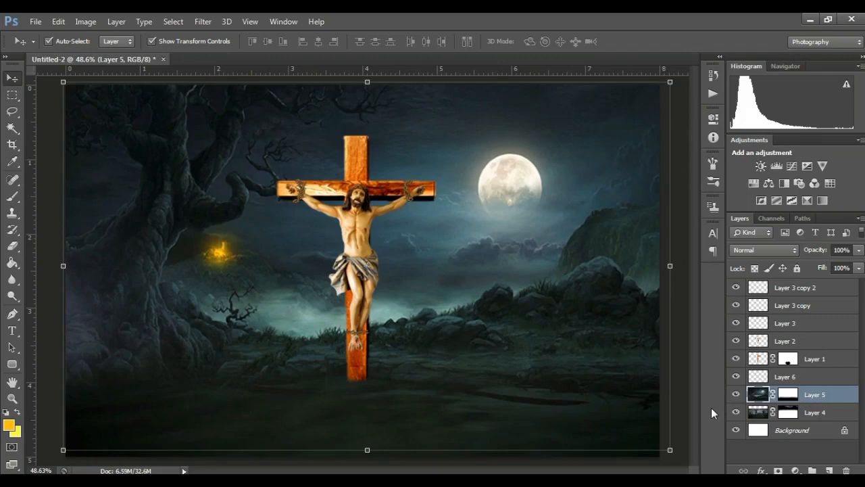
pyautogui.click(13, 400)
pyautogui.moveTo(460, 253); pyautogui.dragTo(432, 256)
pyautogui.moveTo(379, 149); pyautogui.dragTo(406, 139)
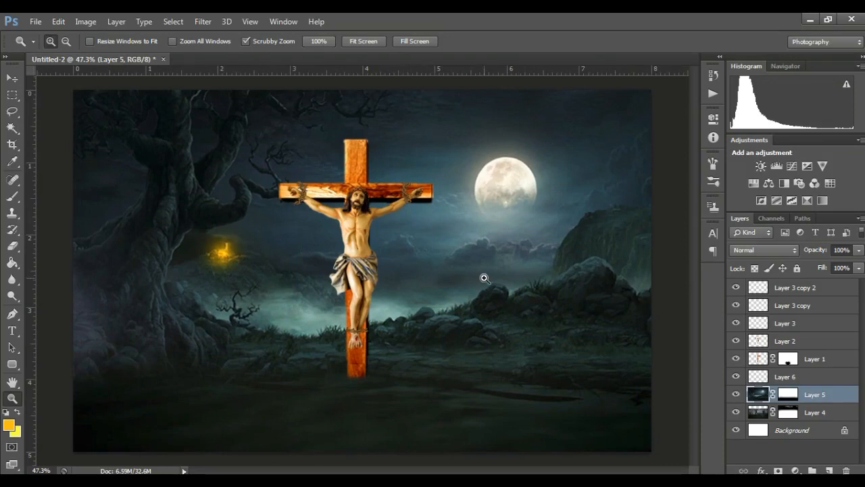
# - Add a new empty layer above all other layers and activate the Brush tool
pyautogui.click(800, 291)
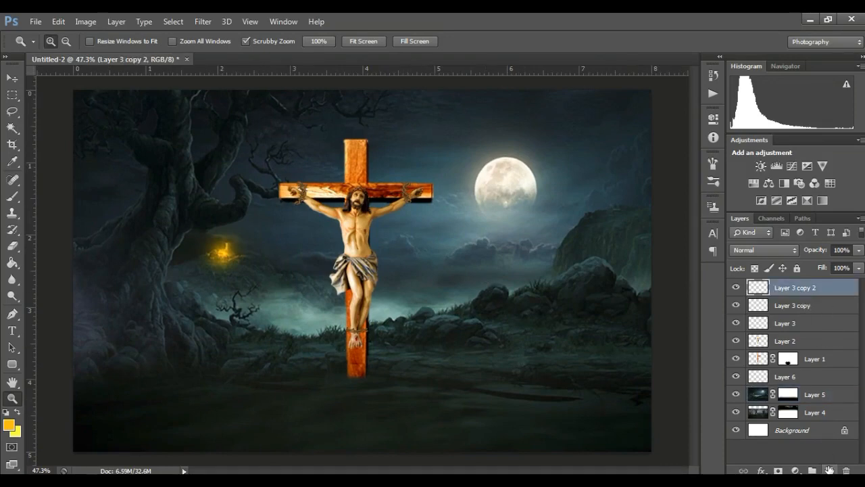
pyautogui.click(829, 469)
pyautogui.click(12, 196)
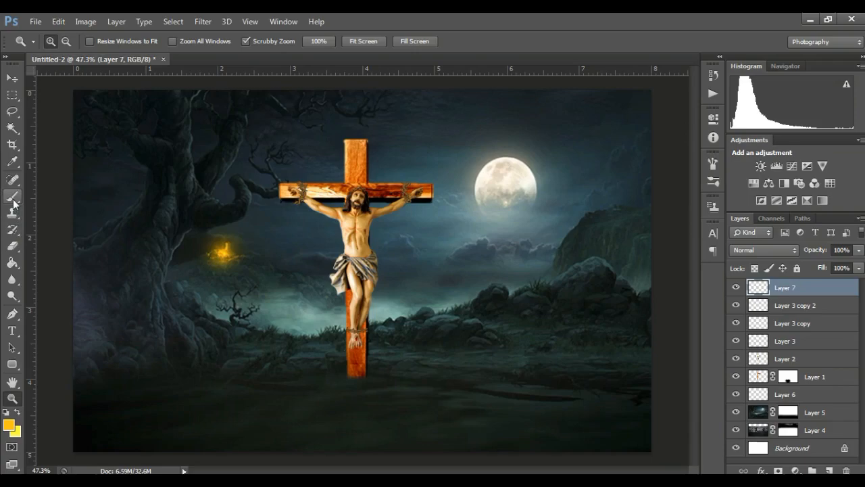
# - Set the foreground colour to a dark blood red
pyautogui.click(10, 425)
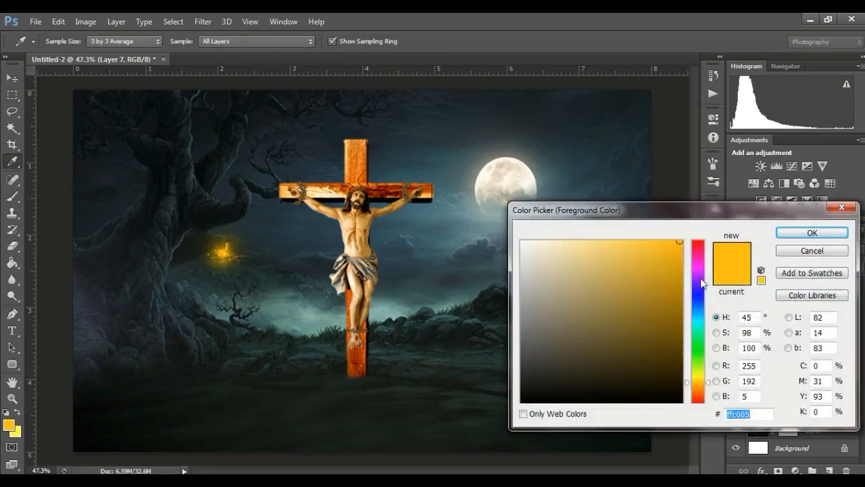
pyautogui.moveTo(701, 255); pyautogui.dragTo(702, 240)
pyautogui.moveTo(678, 305); pyautogui.dragTo(687, 319)
pyautogui.click(786, 236)
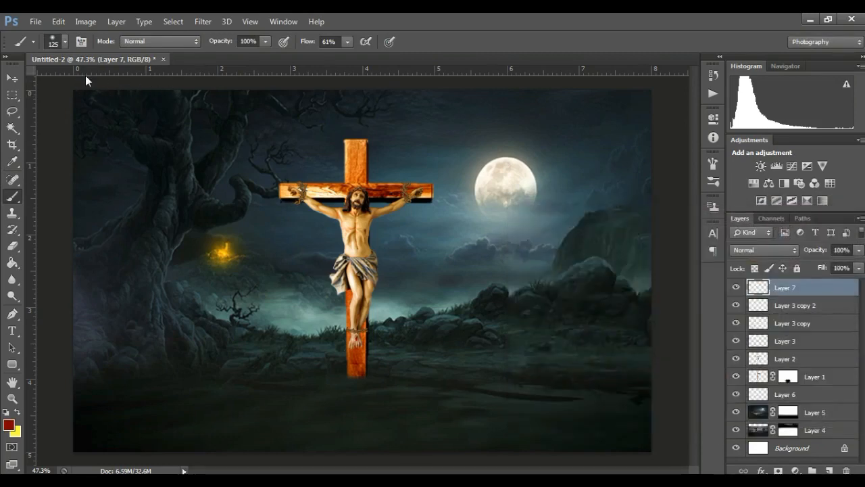
# - Choose a 2500 px splatter brush tip and reduce its size to 175 px
pyautogui.click(67, 43)
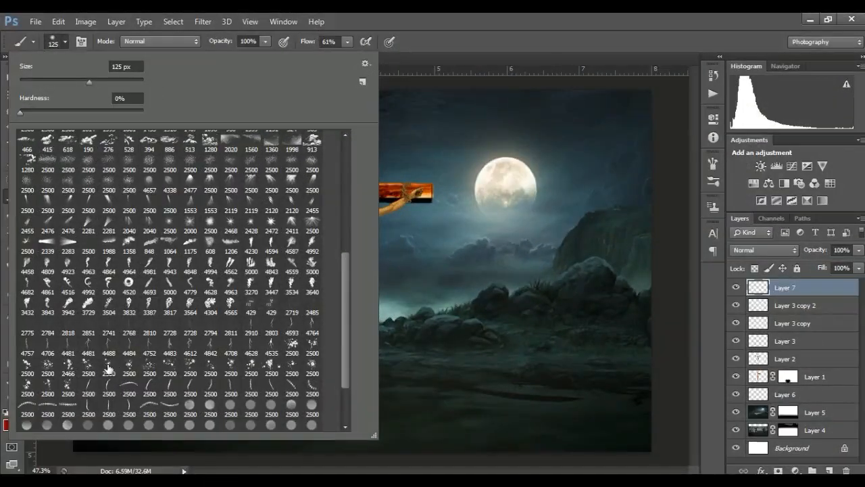
pyautogui.click(108, 368)
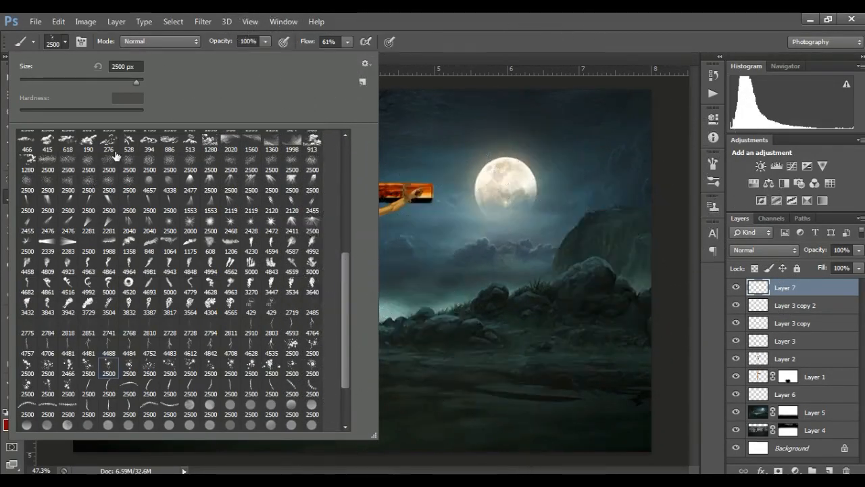
pyautogui.moveTo(125, 84); pyautogui.dragTo(124, 84)
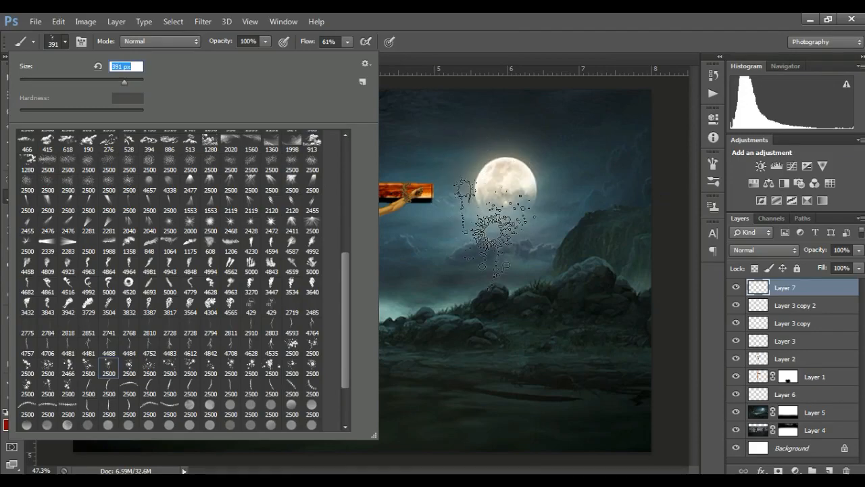
pyautogui.click(128, 367)
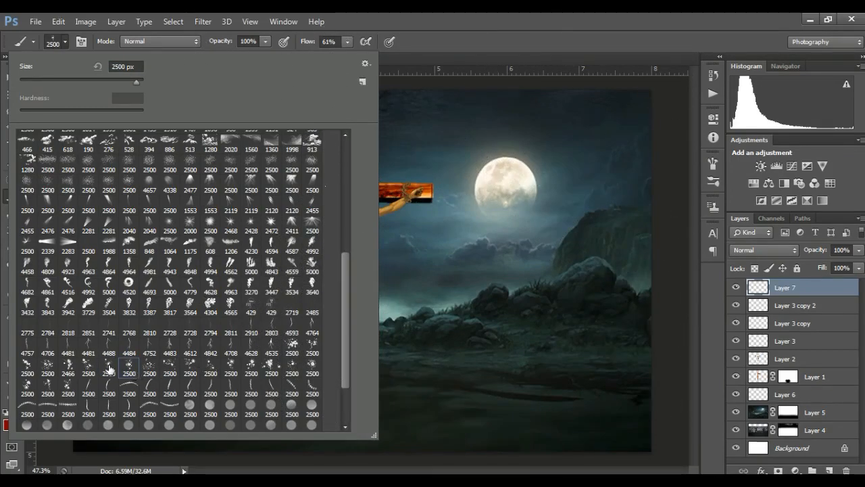
pyautogui.click(548, 16)
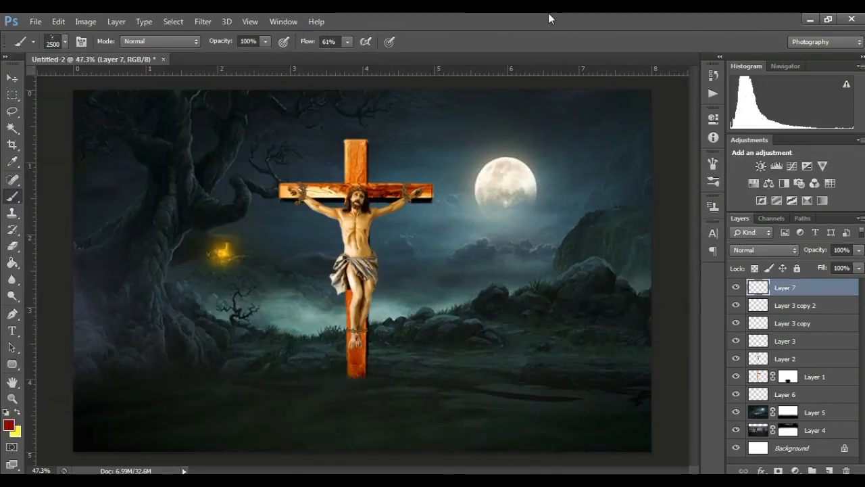
pyautogui.press('[')
pyautogui.press('[')
pyautogui.press('[')
pyautogui.press('[')
pyautogui.press('[')
pyautogui.press('[')
pyautogui.press('[')
pyautogui.press('[')
pyautogui.press('[')
pyautogui.press('[')
pyautogui.press('[')
pyautogui.press('[')
pyautogui.press('[')
pyautogui.press('[')
pyautogui.press('[')
pyautogui.press('[')
pyautogui.press('[')
pyautogui.press('[')
pyautogui.press('[')
pyautogui.press('[')
pyautogui.press('[')
pyautogui.press('[')
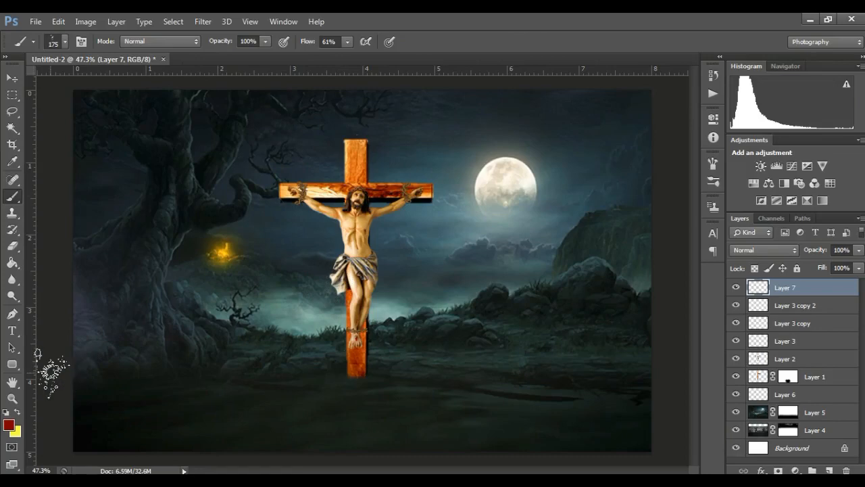
# - Stamp dark red blood spatter over the nailed feet with the splatter brush at 100 px and 100% flow
pyautogui.click(13, 400)
pyautogui.moveTo(374, 371); pyautogui.dragTo(440, 324)
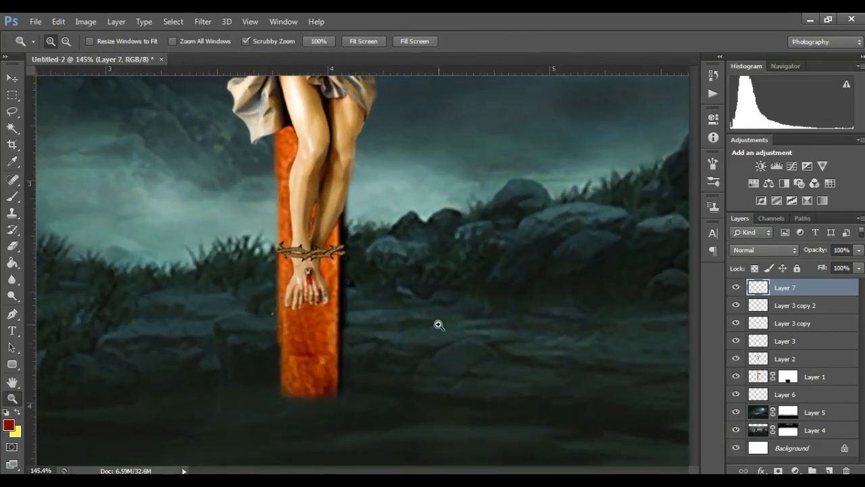
pyautogui.click(13, 199)
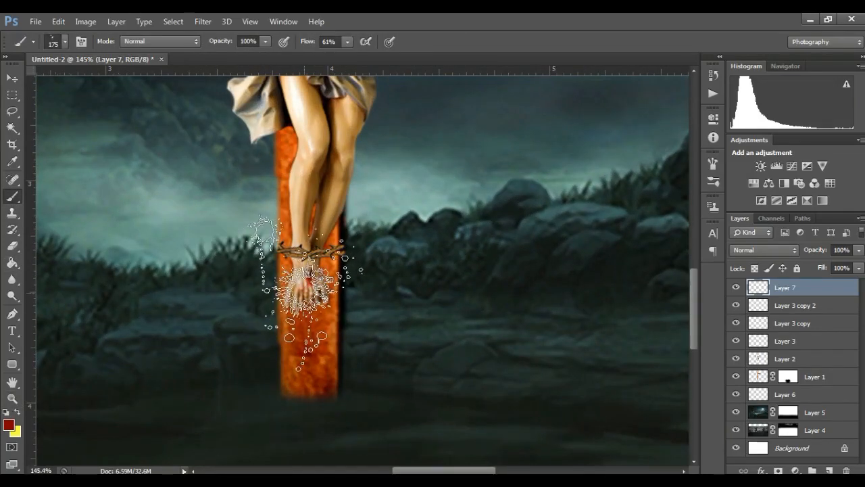
pyautogui.click(305, 277)
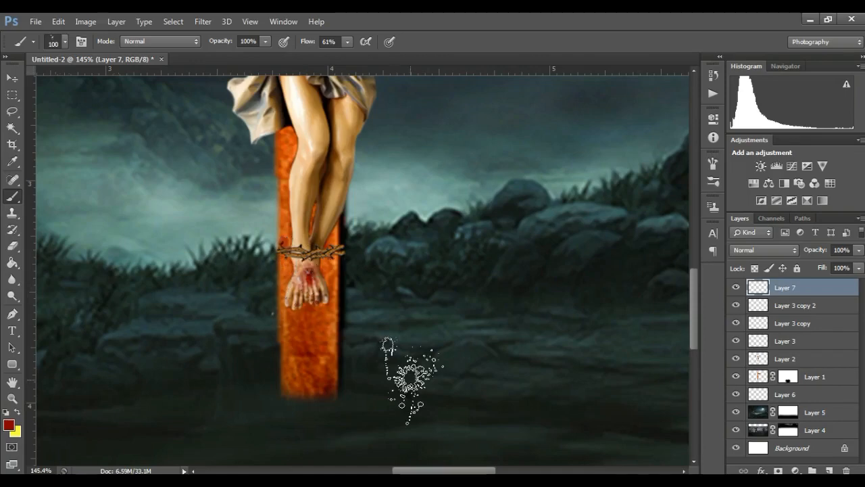
pyautogui.click(348, 43)
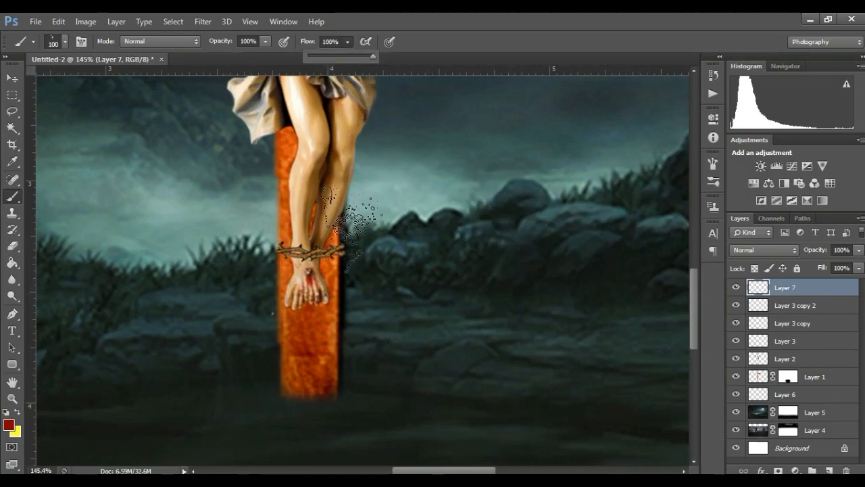
pyautogui.click(308, 273)
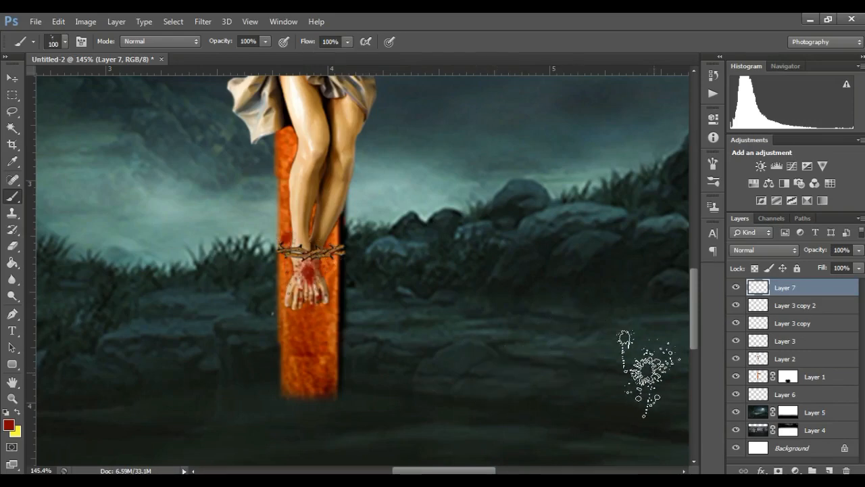
# - Stamp blood spatter on the moon-side half of the chest and on both nailed hands with the 100 px splatter brush
pyautogui.moveTo(692, 329); pyautogui.dragTo(691, 264)
pyautogui.click(341, 245)
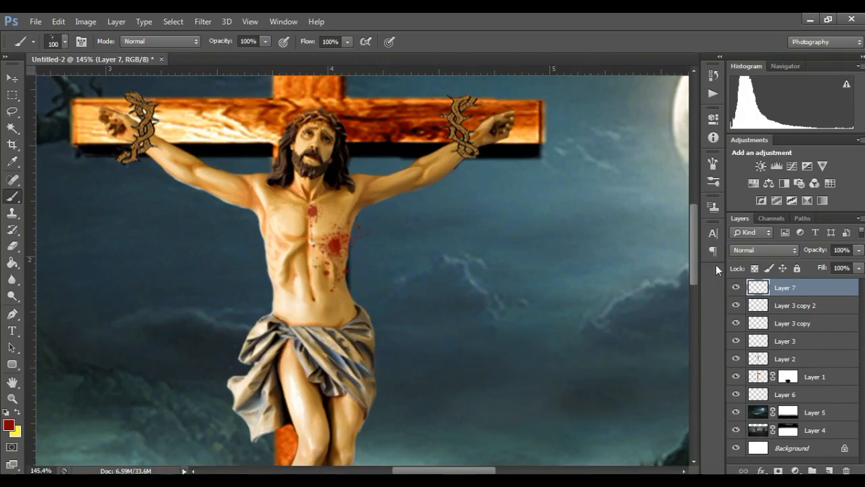
pyautogui.moveTo(696, 252); pyautogui.dragTo(695, 244)
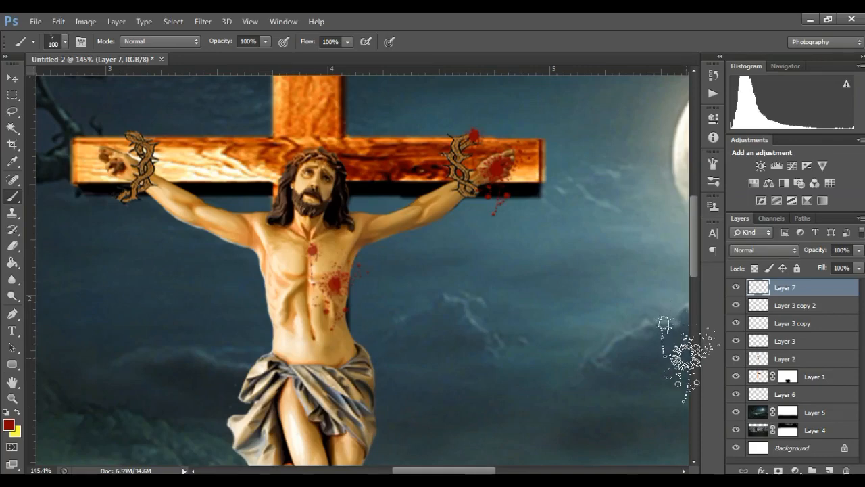
pyautogui.moveTo(437, 471); pyautogui.dragTo(413, 471)
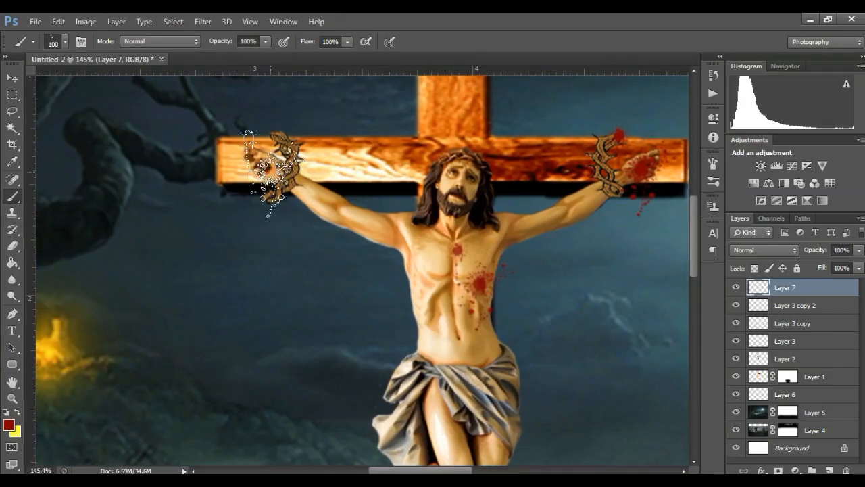
pyautogui.click(267, 169)
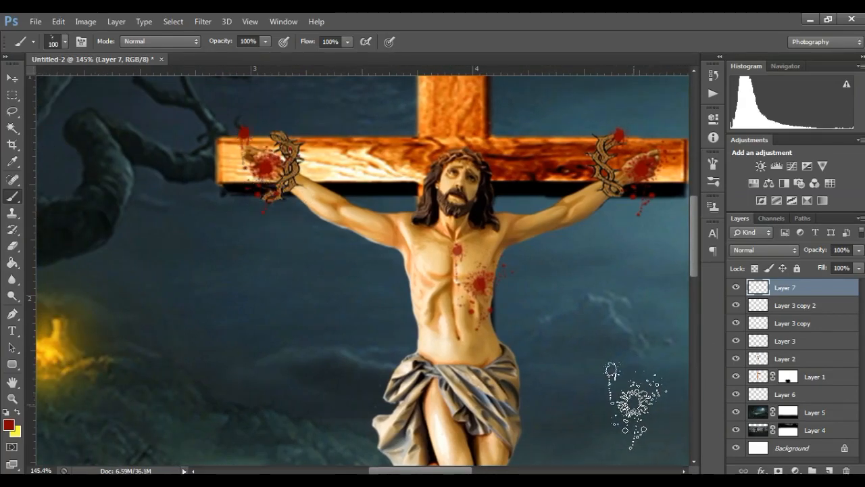
# - Stamp smaller blood spatter around the head and crown of thorns, reducing the splatter brush to 60 px
pyautogui.click(13, 398)
pyautogui.moveTo(490, 142); pyautogui.dragTo(521, 120)
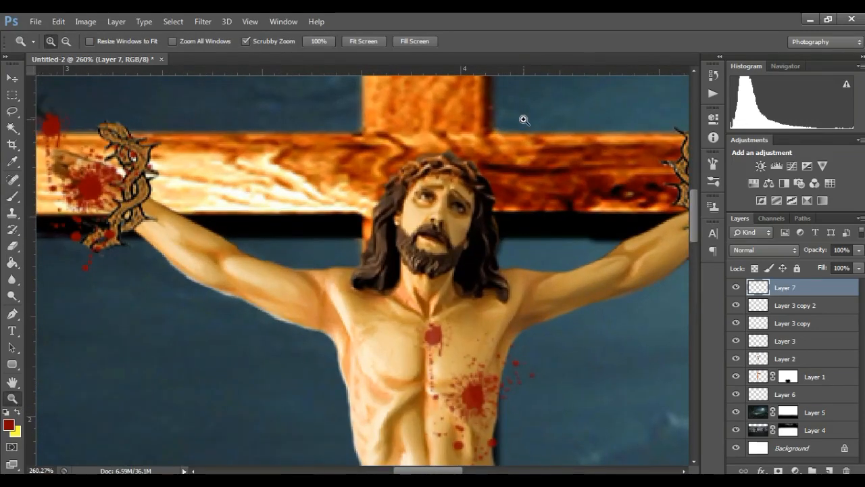
pyautogui.click(12, 196)
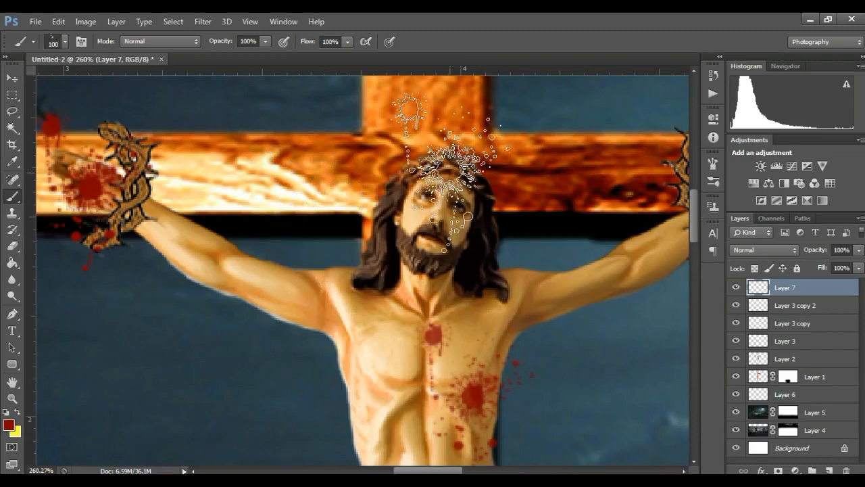
pyautogui.press('[')
pyautogui.press('[')
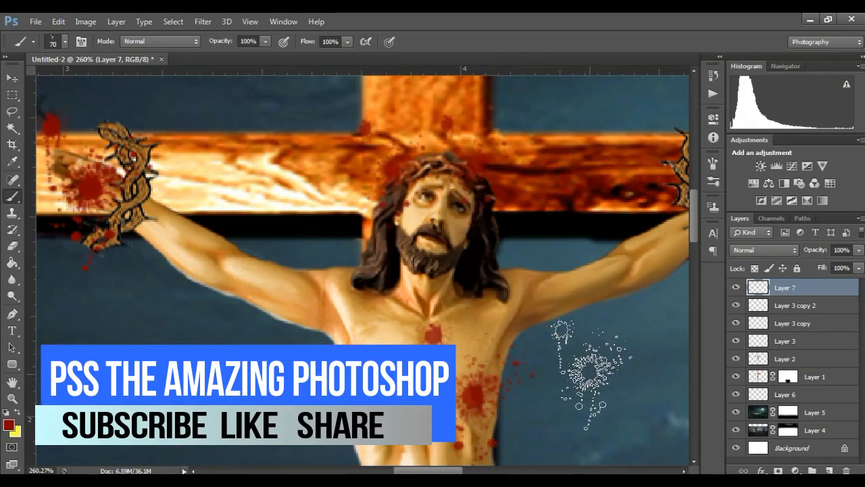
pyautogui.press('[')
pyautogui.click(438, 135)
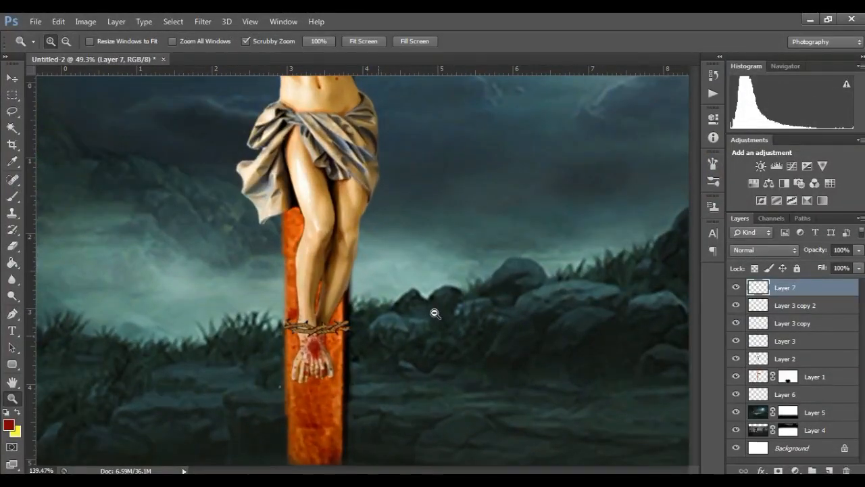
pyautogui.moveTo(434, 313); pyautogui.dragTo(396, 332)
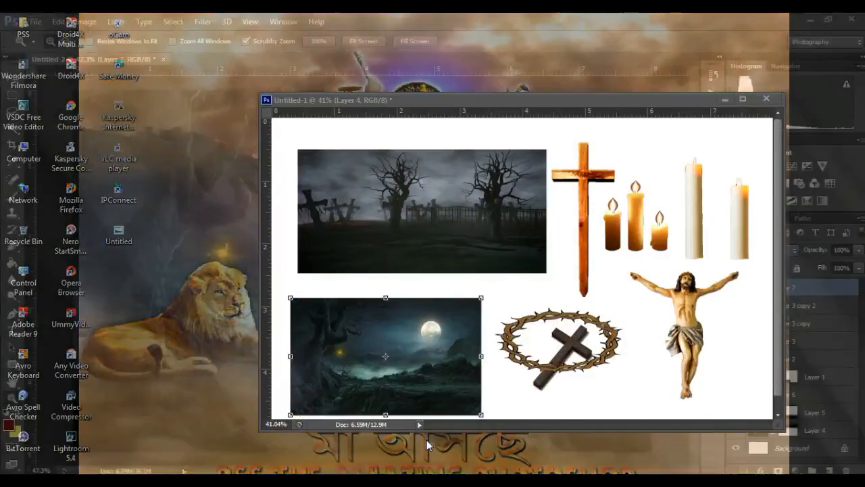
# - In the Untitled-1 document, move the thorn ring off the dark wooden cross and copy that cross into Untitled-2
pyautogui.click(426, 439)
pyautogui.click(12, 79)
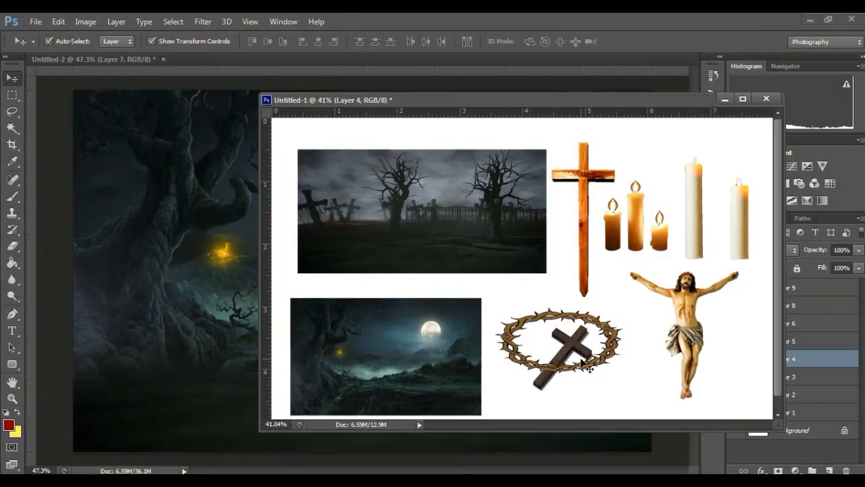
pyautogui.click(588, 366)
pyautogui.moveTo(605, 361); pyautogui.dragTo(725, 336)
pyautogui.click(573, 363)
pyautogui.moveTo(583, 348); pyautogui.dragTo(209, 297)
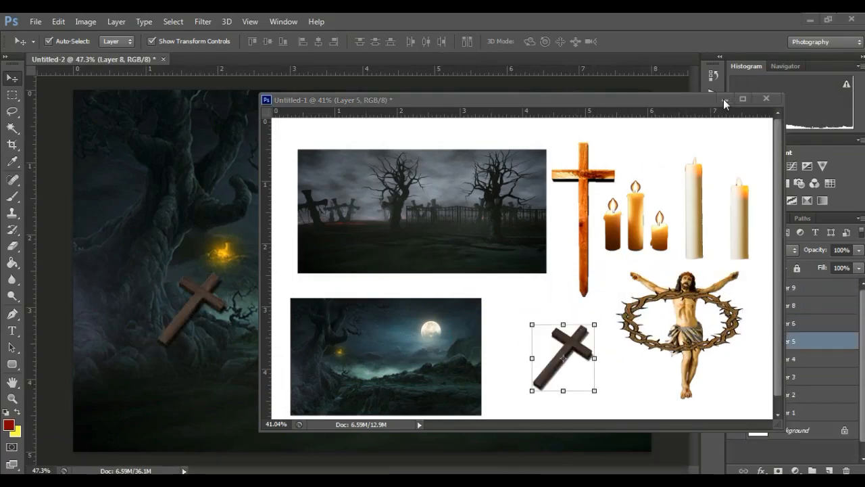
pyautogui.click(724, 99)
# - Rotate the small dark cross about -44° to stand it upright and place it between the small bare tree and the main cross
pyautogui.moveTo(206, 301); pyautogui.dragTo(511, 304)
pyautogui.moveTo(548, 273); pyautogui.dragTo(507, 238)
pyautogui.moveTo(509, 313); pyautogui.dragTo(289, 292)
pyautogui.moveTo(290, 354); pyautogui.dragTo(292, 348)
# - Distort the small cross by moving its upper and lower corners to reshape and shorten it
pyautogui.rightClick(315, 310)
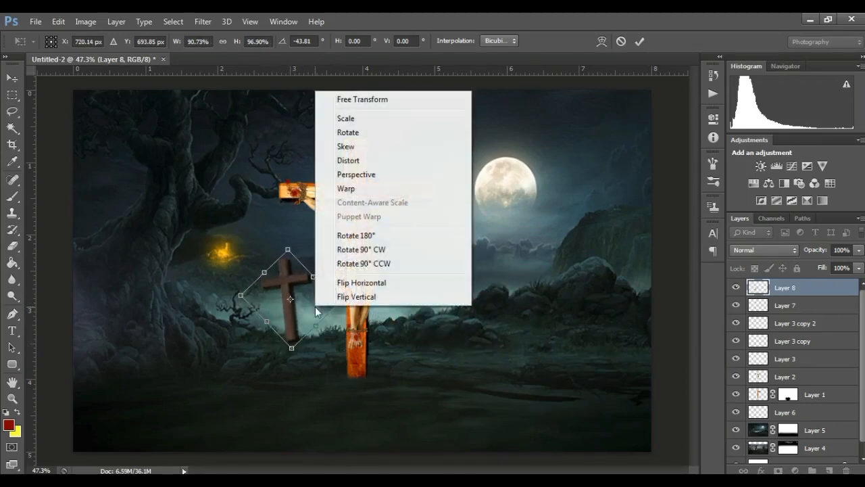
pyautogui.click(367, 160)
pyautogui.moveTo(289, 251); pyautogui.dragTo(308, 250)
pyautogui.moveTo(292, 348); pyautogui.dragTo(293, 311)
pyautogui.press('Return')
# - Scale the small cross to about 67%, place it on the grass beside the bare tree, and stretch its height to about 110%
pyautogui.hotkey('ctrl', 't')
pyautogui.moveTo(280, 272); pyautogui.dragTo(303, 282)
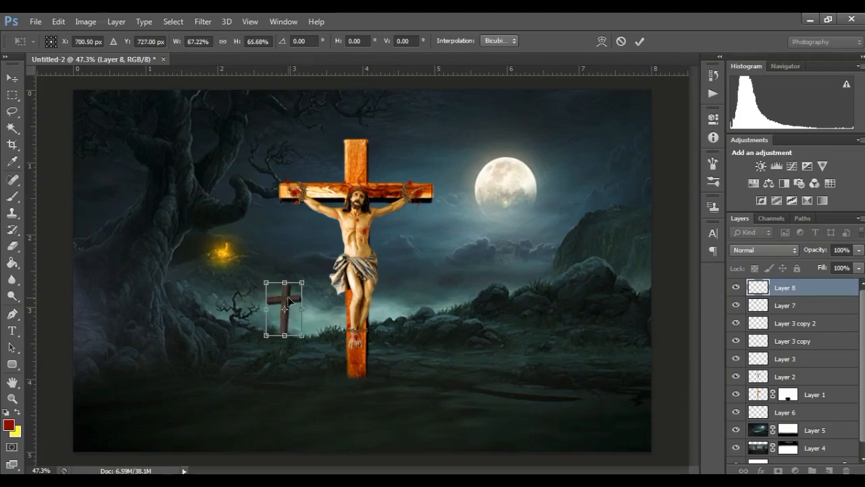
pyautogui.press('Return')
pyautogui.click(666, 365)
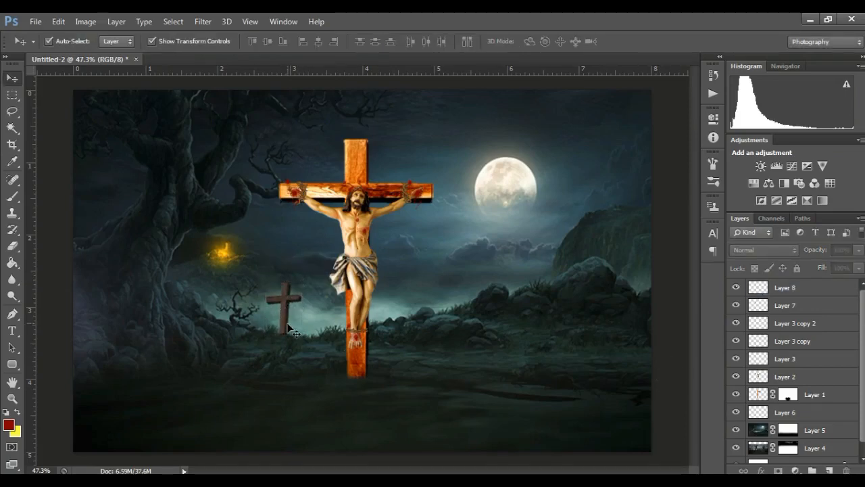
pyautogui.click(290, 328)
pyautogui.moveTo(287, 335); pyautogui.dragTo(286, 340)
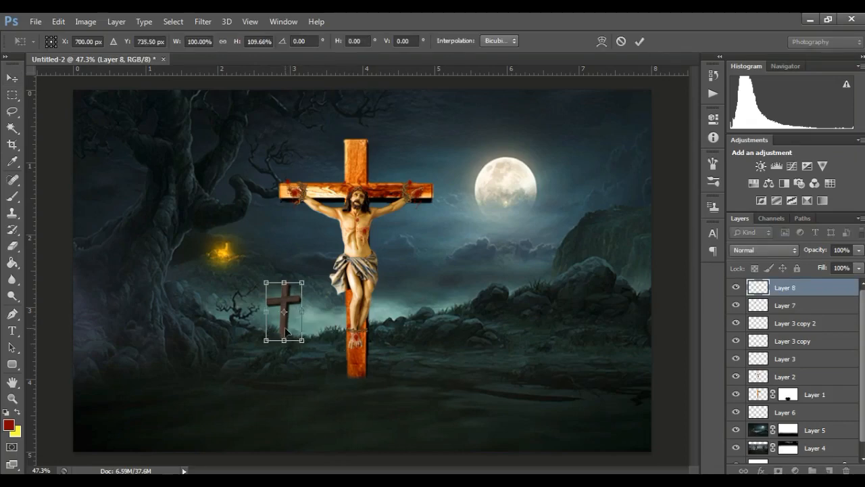
pyautogui.press('Return')
pyautogui.click(663, 281)
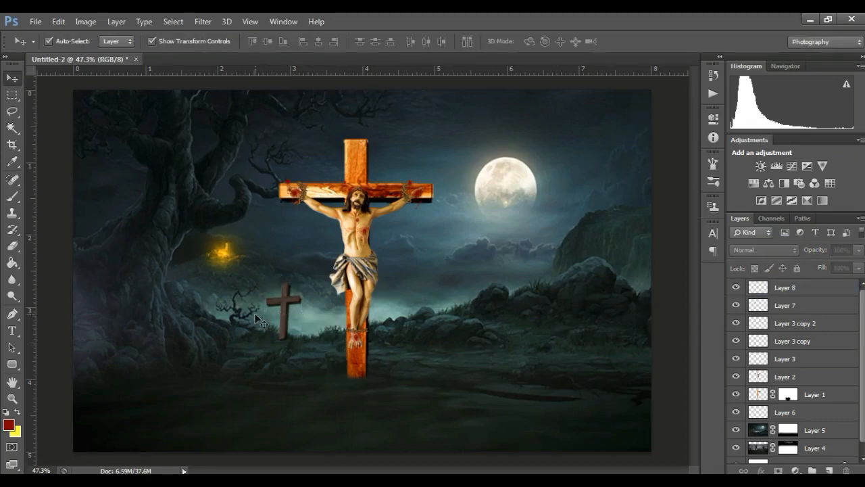
# - Duplicate the small cross onto the rocks below the moon and stretch the copy's height to about 106%
pyautogui.click(287, 312)
pyautogui.moveTo(286, 329); pyautogui.dragTo(542, 274)
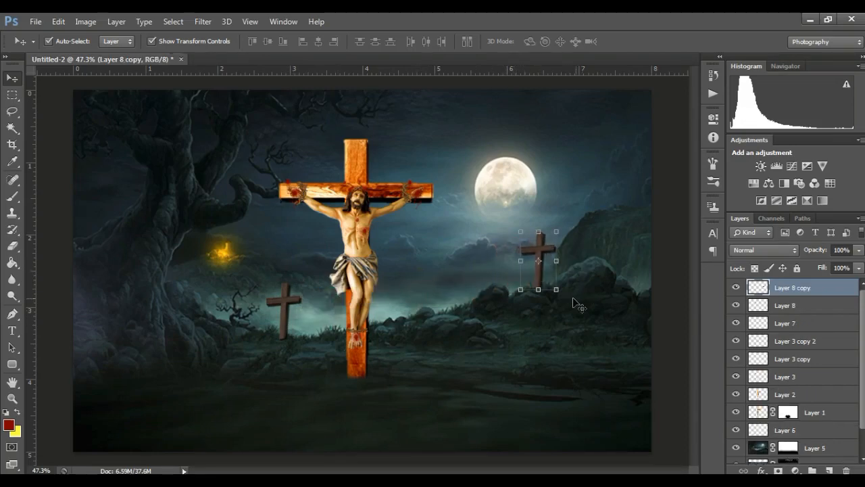
pyautogui.click(669, 264)
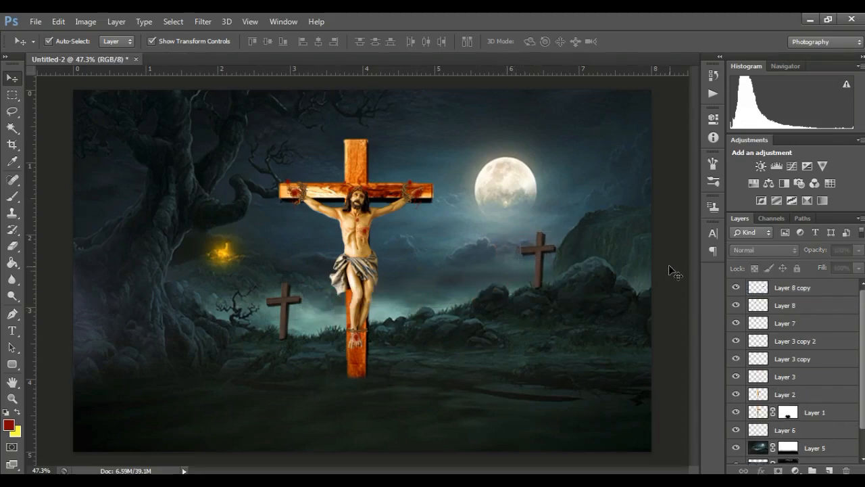
pyautogui.click(539, 267)
pyautogui.moveTo(540, 289); pyautogui.dragTo(540, 293)
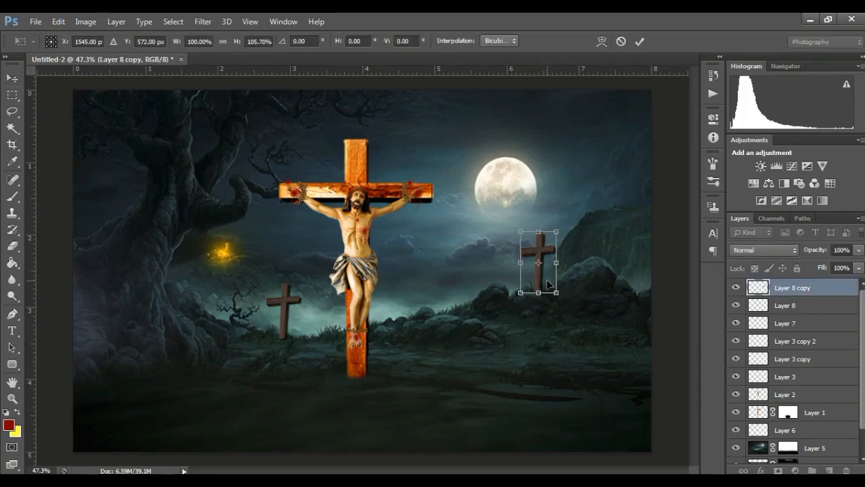
pyautogui.press('Return')
# - Add a layer mask to the small cross beside the bare tree and blend its base with a soft 60 px black brush
pyautogui.click(278, 316)
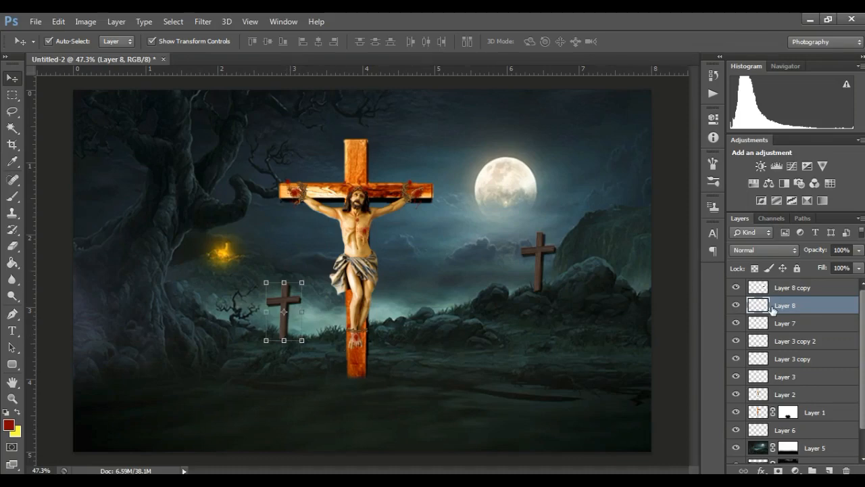
pyautogui.click(778, 471)
pyautogui.press('b')
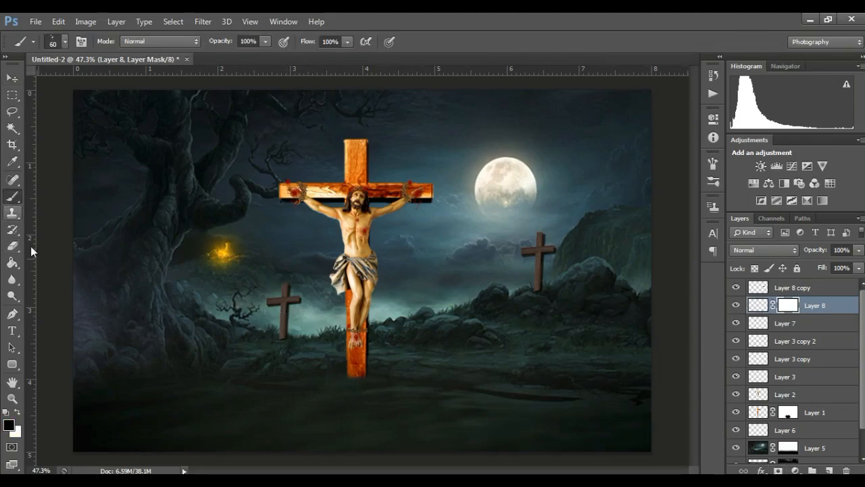
pyautogui.click(715, 183)
pyautogui.click(566, 171)
pyautogui.click(677, 117)
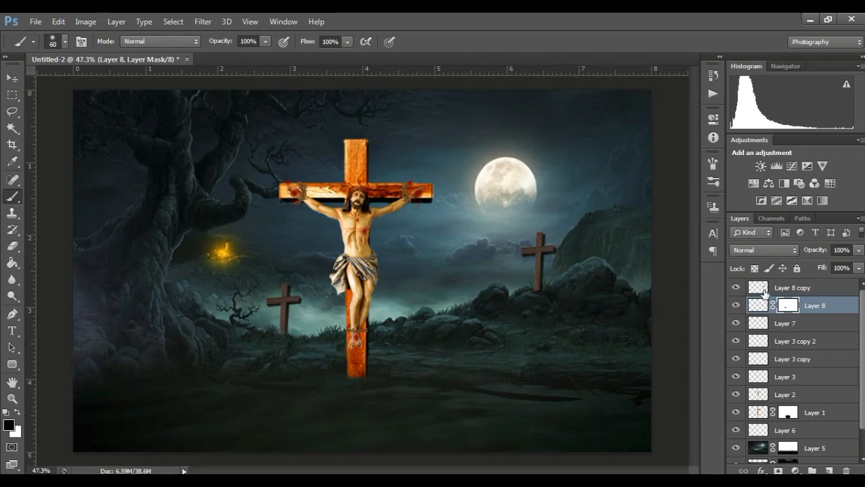
# - Add a layer mask to the small cross on the rocks and blend its base with the 60 px black brush
pyautogui.click(764, 290)
pyautogui.click(779, 469)
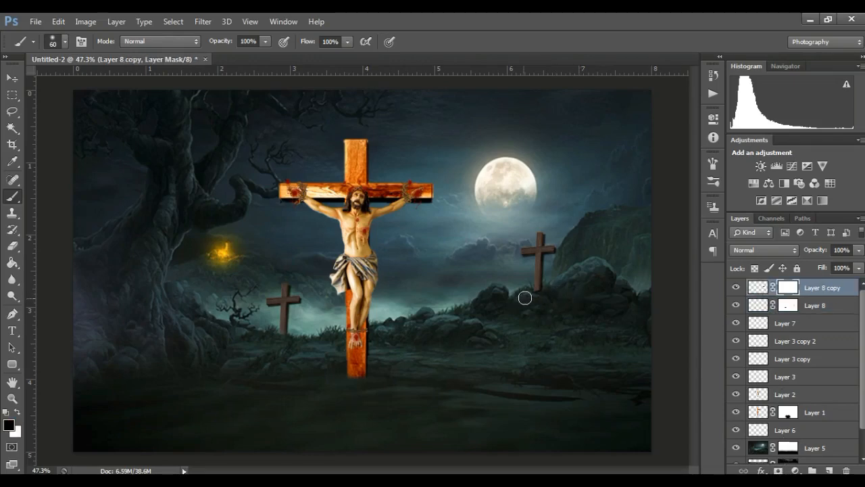
pyautogui.press('z')
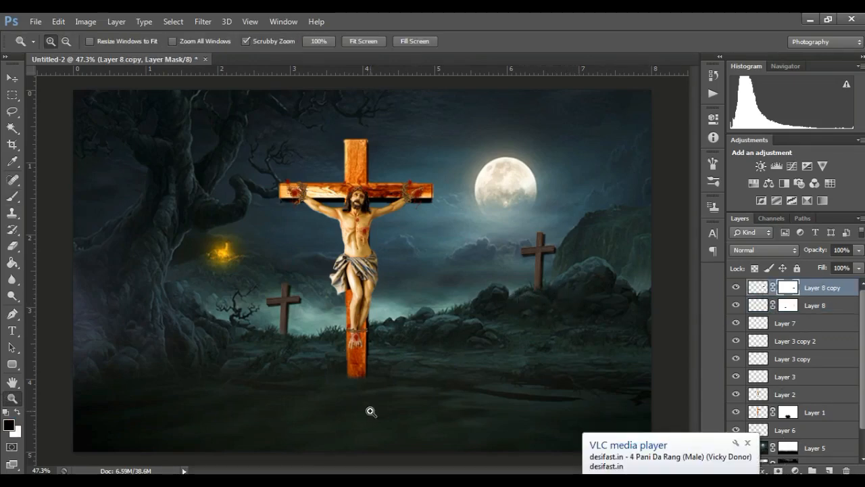
pyautogui.click(747, 444)
pyautogui.moveTo(550, 294); pyautogui.dragTo(534, 282)
pyautogui.moveTo(241, 340)
pyautogui.mouseDown()
pyautogui.moveTo(315, 320)
pyautogui.moveTo(248, 338)
pyautogui.mouseUp()
pyautogui.moveTo(439, 298); pyautogui.dragTo(403, 309)
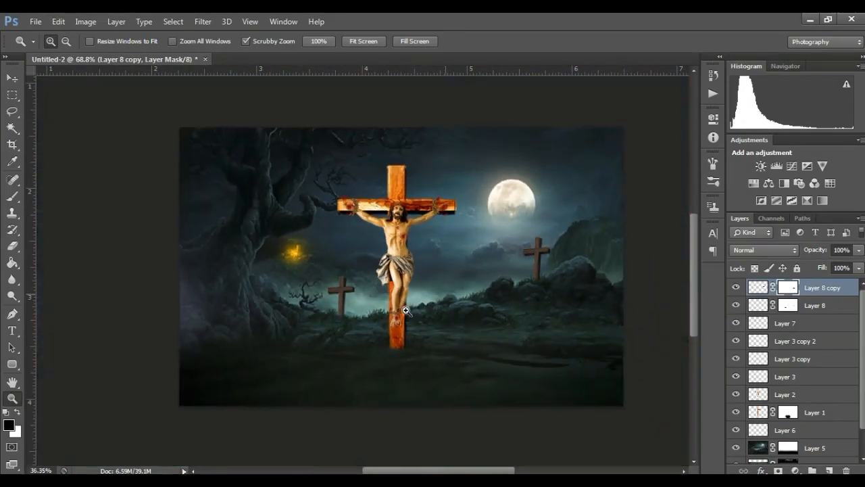
pyautogui.moveTo(335, 176); pyautogui.dragTo(359, 167)
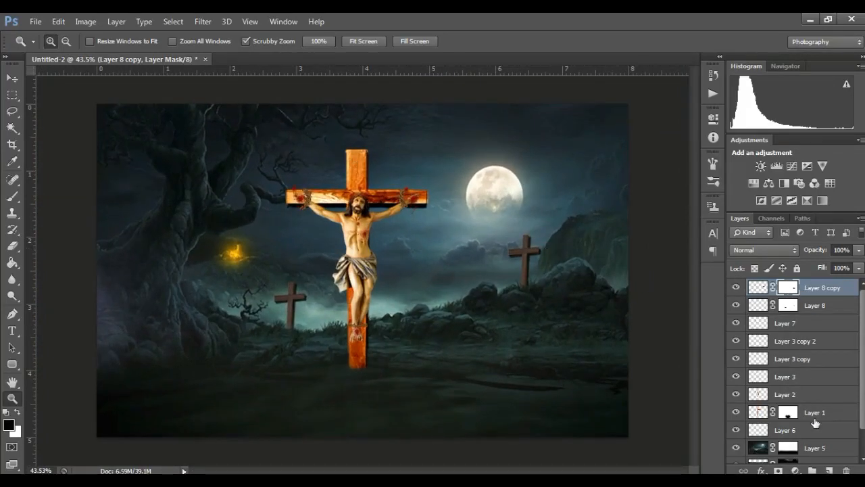
# - Create a new layer, make yellow the foreground color, and pick a smoke brush with its tip rotated to about 32°
pyautogui.click(831, 470)
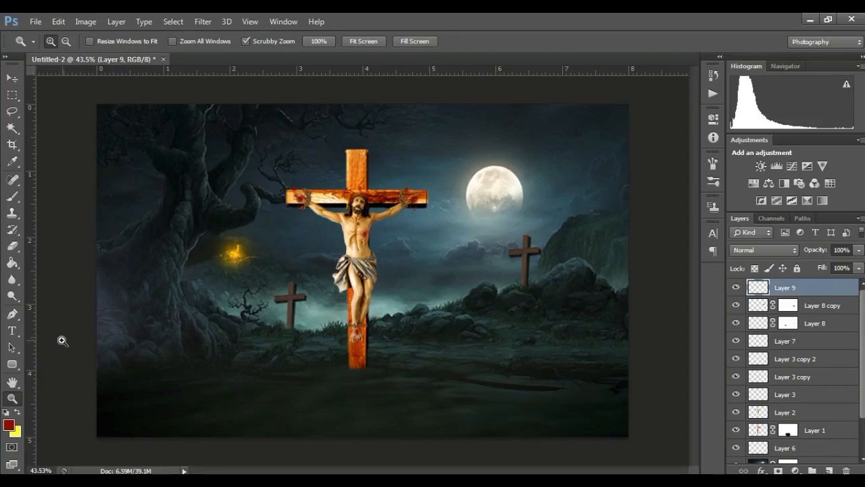
pyautogui.click(12, 196)
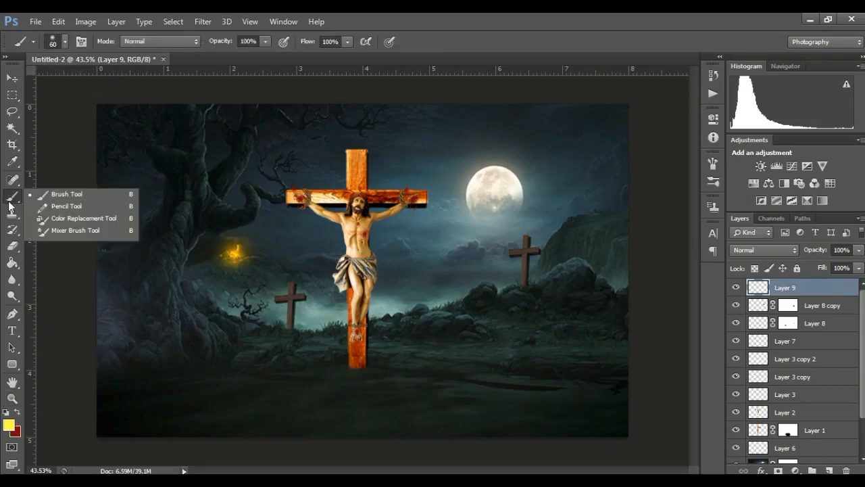
pyautogui.click(64, 40)
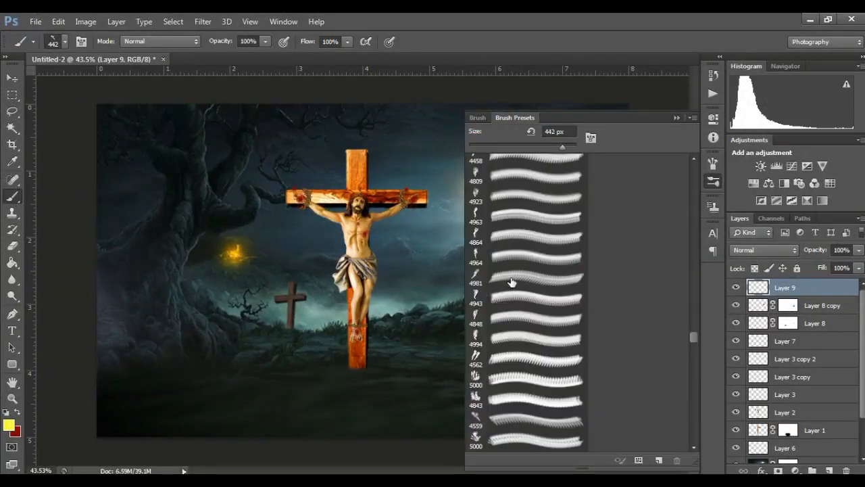
pyautogui.press('F5')
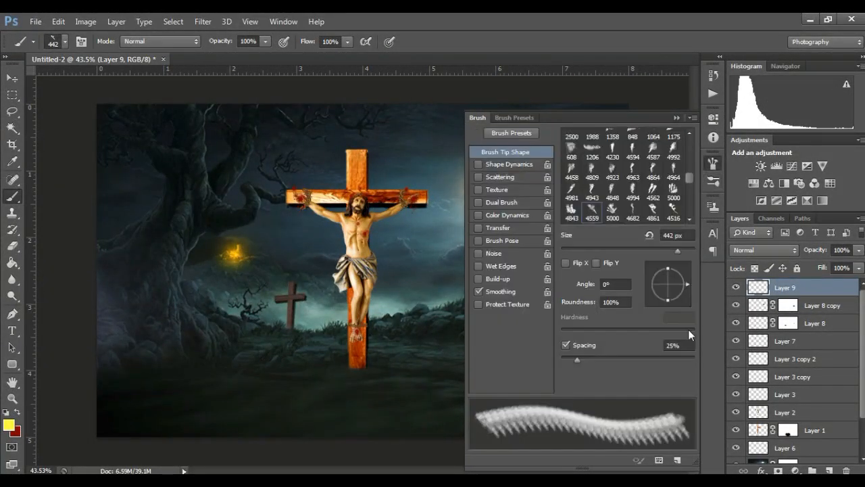
pyautogui.moveTo(688, 280); pyautogui.dragTo(688, 277)
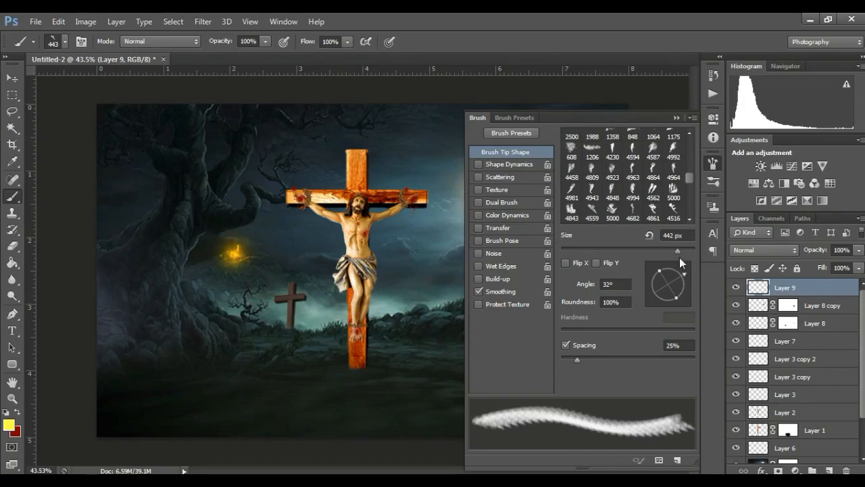
pyautogui.moveTo(677, 251); pyautogui.dragTo(685, 278)
pyautogui.click(676, 118)
# - Enlarge the smoke brush to 1400 px and paint yellow smoke across the landscape's full width
pyautogui.press(']')
pyautogui.press(']')
pyautogui.press(']')
pyautogui.press(']')
pyautogui.press(']')
pyautogui.press(']')
pyautogui.press(']')
pyautogui.press(']')
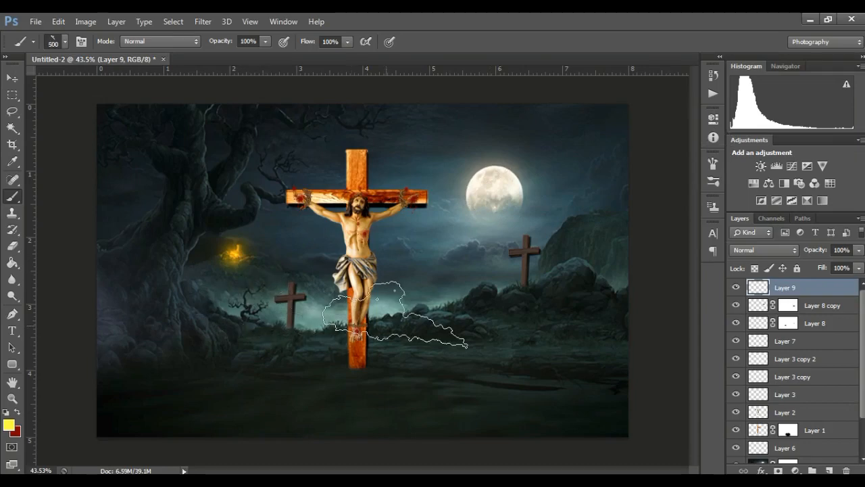
pyautogui.press(']')
pyautogui.press(']')
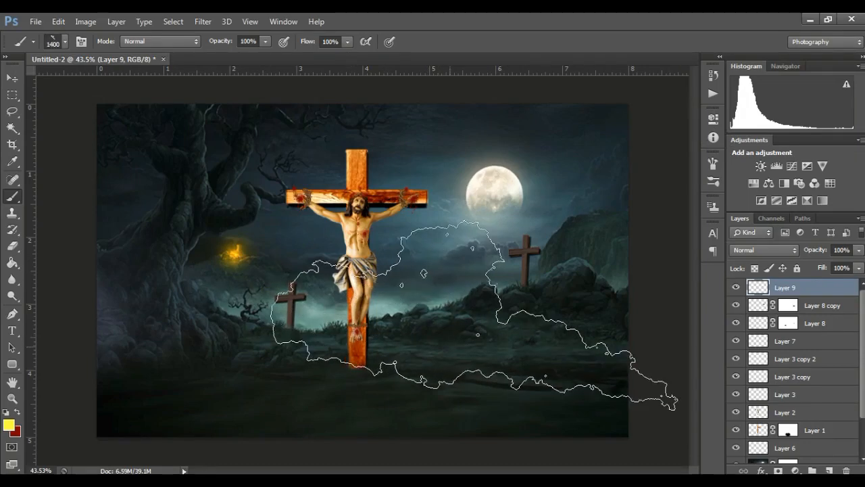
pyautogui.click(544, 304)
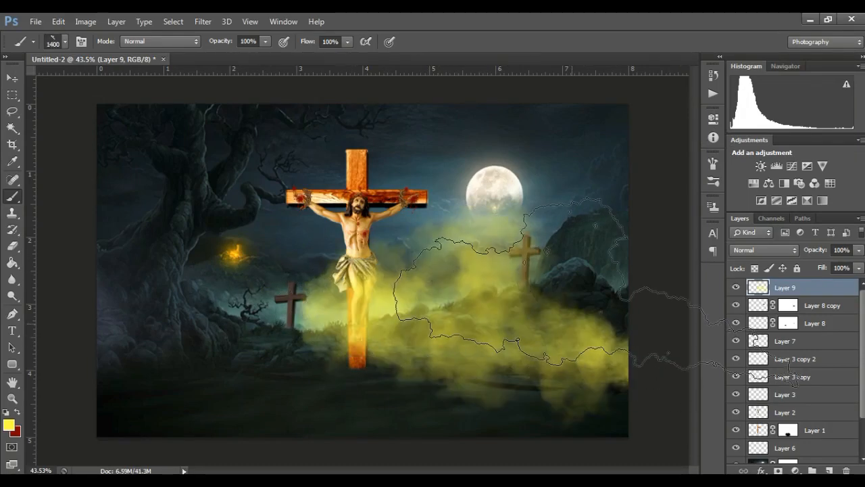
pyautogui.moveTo(599, 291)
pyautogui.mouseDown()
pyautogui.moveTo(576, 307)
pyautogui.moveTo(280, 355)
pyautogui.moveTo(230, 335)
pyautogui.moveTo(338, 321)
pyautogui.mouseUp()
pyautogui.click(339, 311)
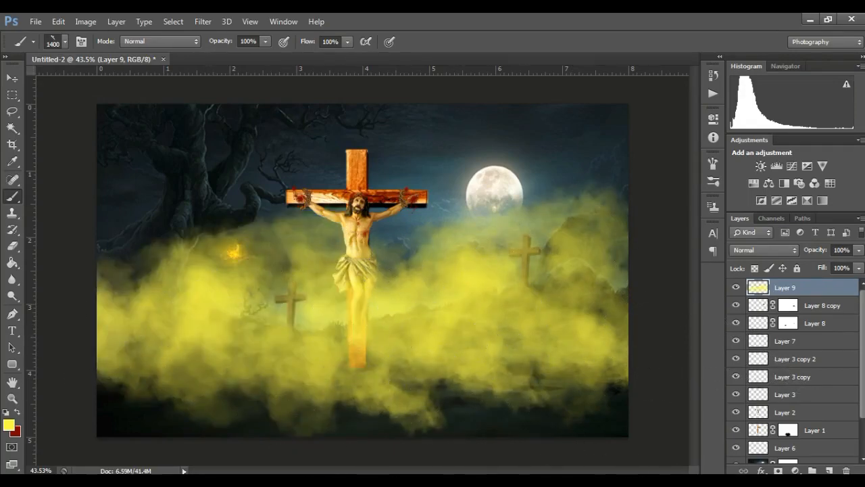
# - Add another new layer and paint white smoke over the yellow smoke using the 1400 px brush
pyautogui.hotkey('ctrl', 'shift', 'alt', 'n')
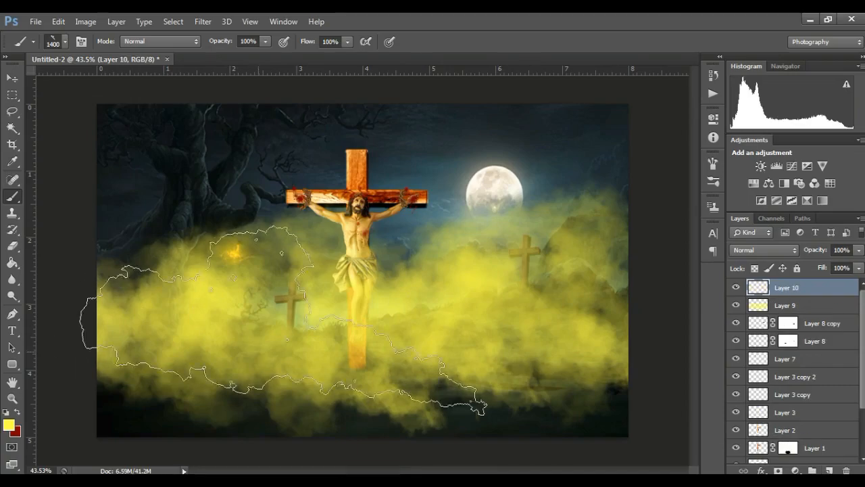
pyautogui.click(8, 423)
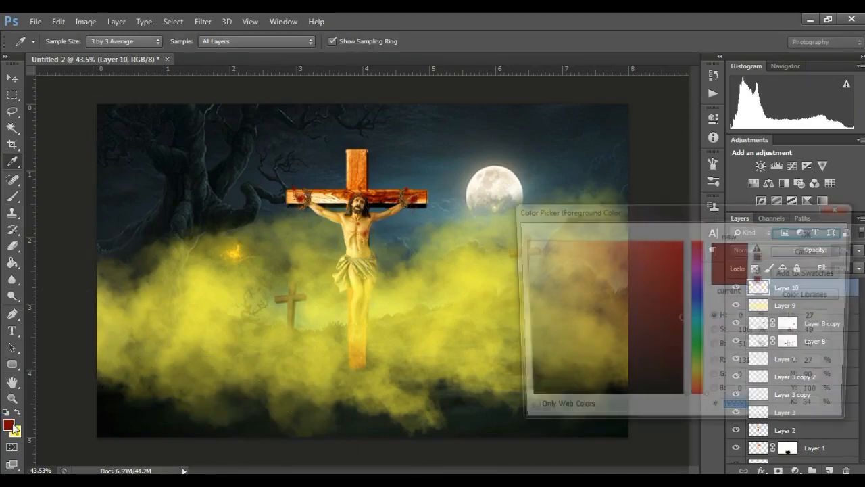
pyautogui.click(518, 237)
pyautogui.click(798, 233)
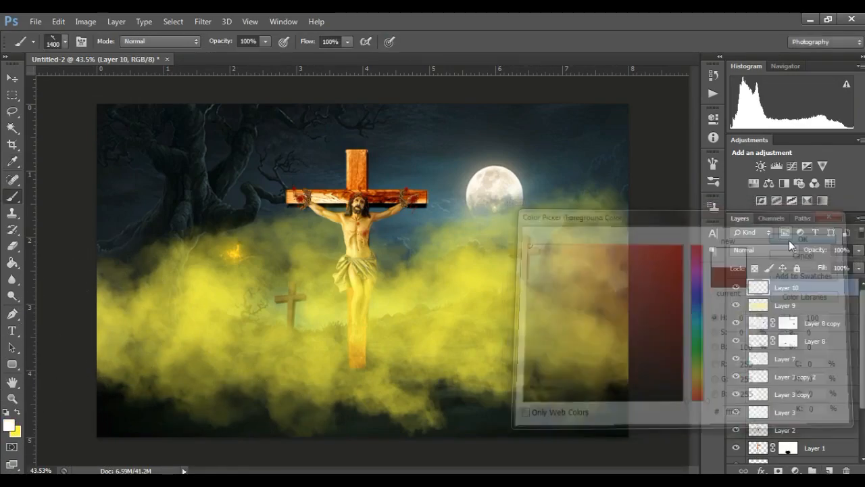
pyautogui.click(530, 346)
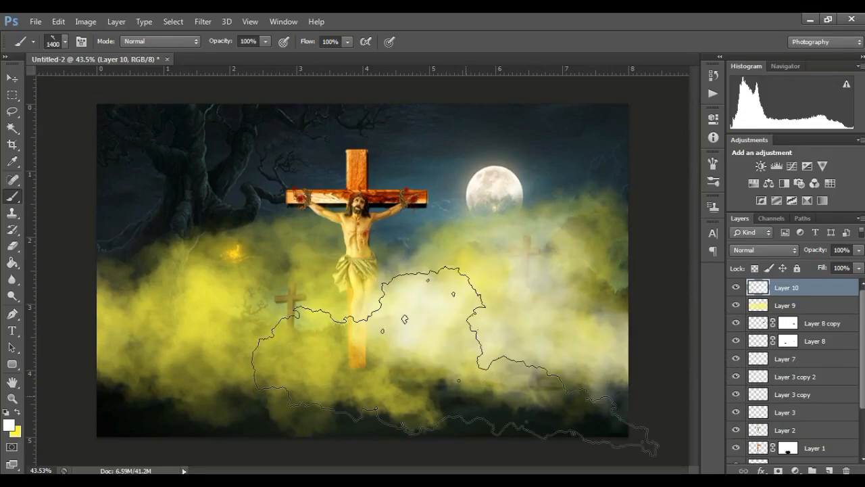
pyautogui.click(367, 356)
pyautogui.click(225, 348)
pyautogui.click(323, 353)
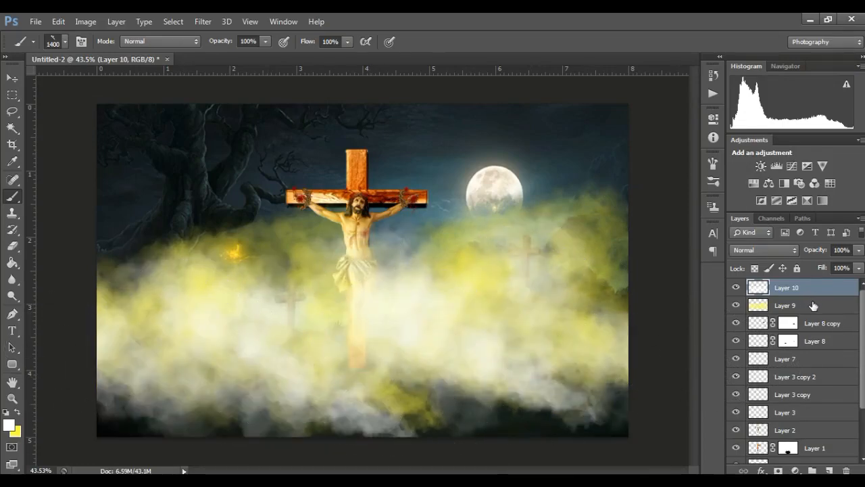
# - Move the white and yellow smoke layers together below the main cross layer and down toward the landscape layers
pyautogui.keyDown('shift'); pyautogui.click(814, 307); pyautogui.keyUp('shift')
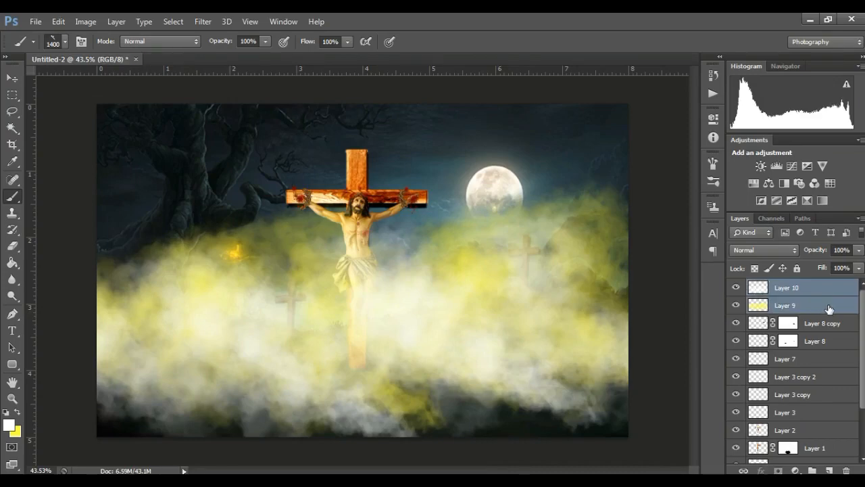
pyautogui.moveTo(828, 298); pyautogui.dragTo(831, 457)
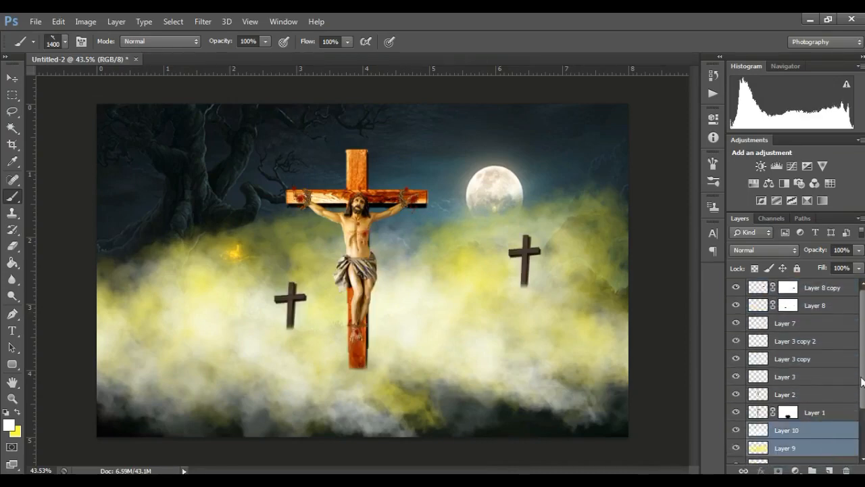
pyautogui.scroll(-2, 794, 371)
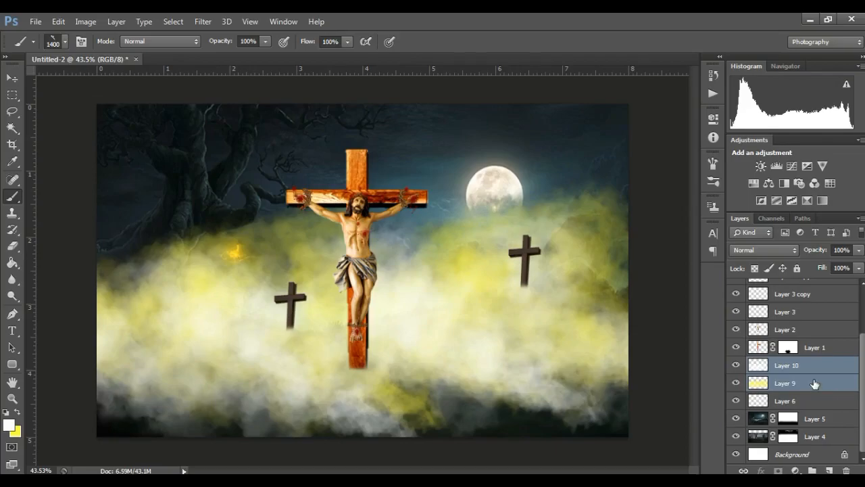
pyautogui.moveTo(812, 365); pyautogui.dragTo(818, 426)
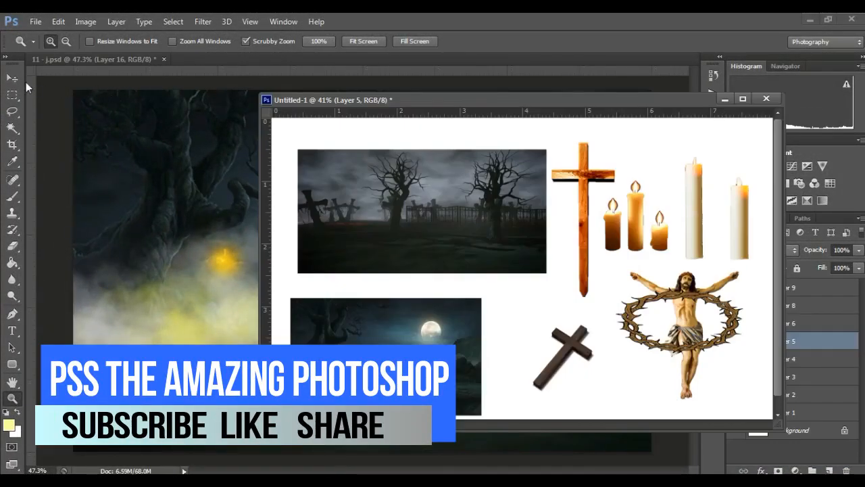
# - Copy the orange candle group and the two white candles from Untitled-1 into 11 - j.psd, then minimize the source document
pyautogui.press('v')
pyautogui.click(618, 221)
pyautogui.moveTo(635, 231); pyautogui.dragTo(219, 315)
pyautogui.click(703, 221)
pyautogui.moveTo(694, 222); pyautogui.dragTo(243, 293)
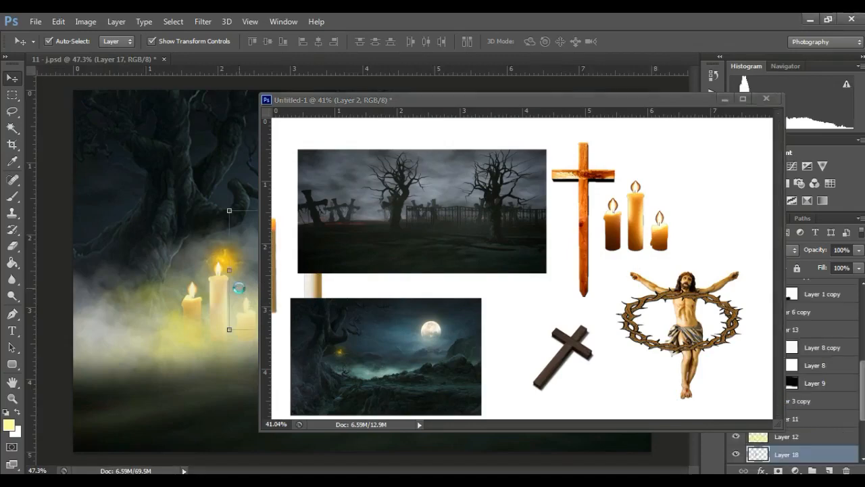
pyautogui.click(722, 101)
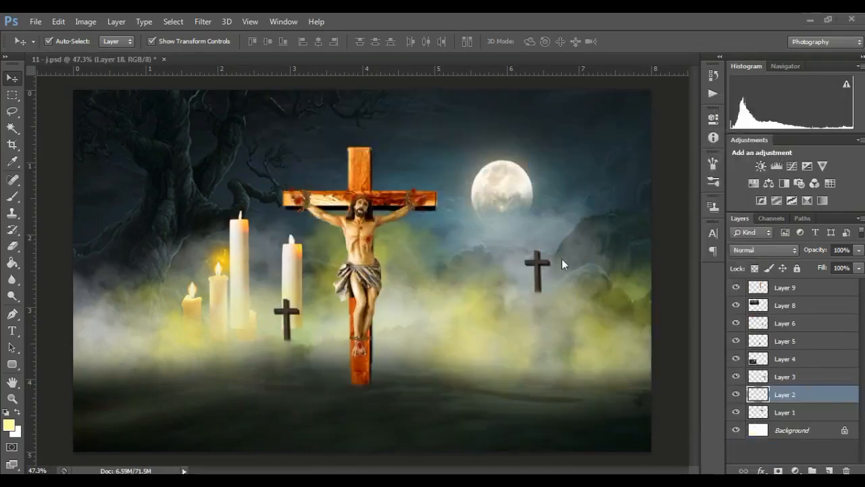
# - Raise the white candles layer and the orange candles layer above both smoke layers
pyautogui.scroll(-3, 863, 384)
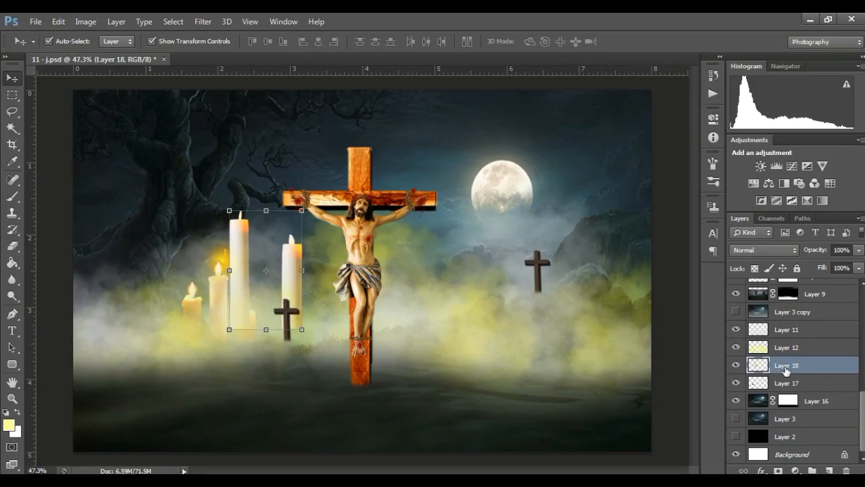
pyautogui.moveTo(786, 370); pyautogui.dragTo(797, 345)
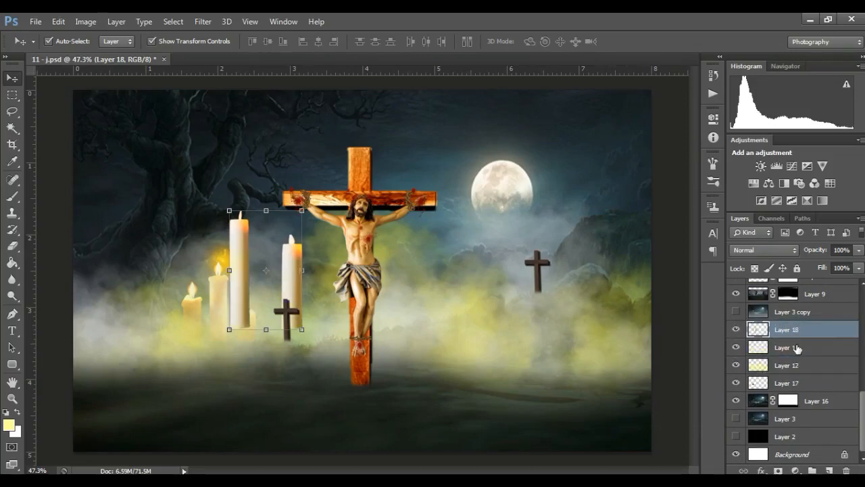
pyautogui.click(777, 384)
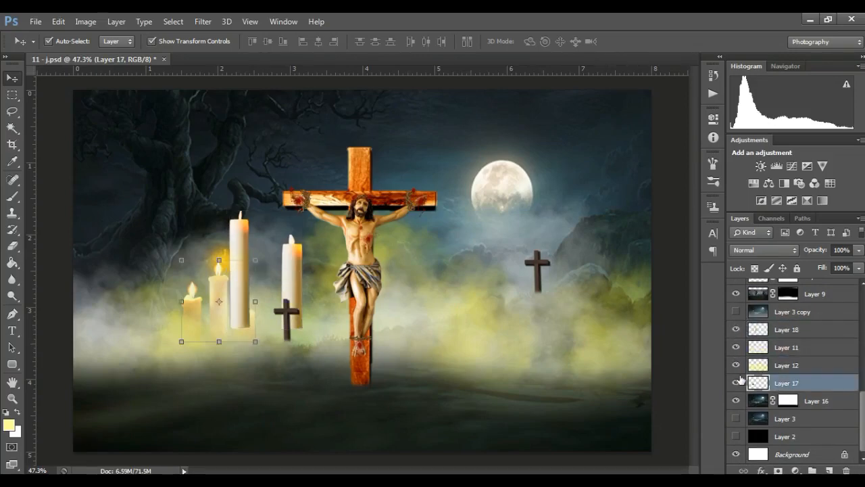
pyautogui.click(736, 382)
pyautogui.click(736, 382)
pyautogui.moveTo(754, 384); pyautogui.dragTo(799, 331)
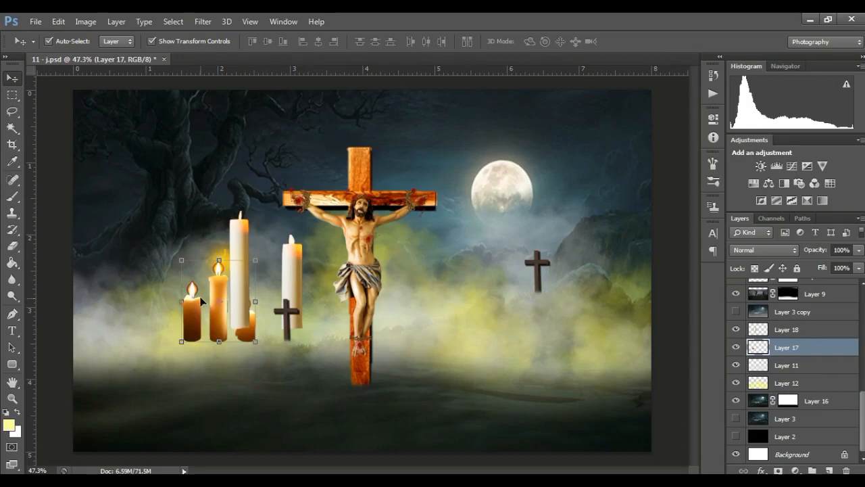
# - Shift the three orange candles down and to the left with Free Transform, to X 432 px and Y 740.5 px
pyautogui.hotkey('ctrl', 't')
pyautogui.moveTo(221, 319); pyautogui.dragTo(206, 329)
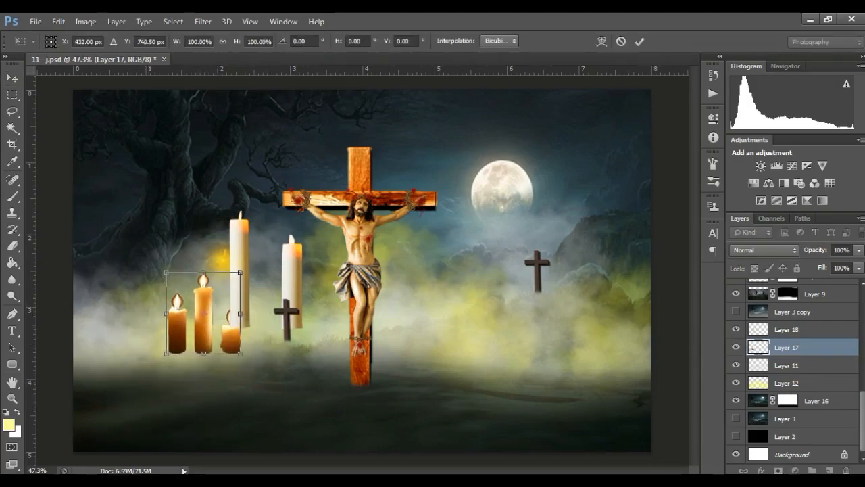
pyautogui.press('Return')
# - Move the white candles to the image's lower right foreground and raise their layer above Layer 9
pyautogui.moveTo(314, 292); pyautogui.dragTo(580, 371)
pyautogui.moveTo(789, 331); pyautogui.dragTo(788, 291)
pyautogui.moveTo(580, 386); pyautogui.dragTo(605, 422)
# - Raise the orange candles layer above Layer 9 and move the candles toward the lower left foreground
pyautogui.click(199, 320)
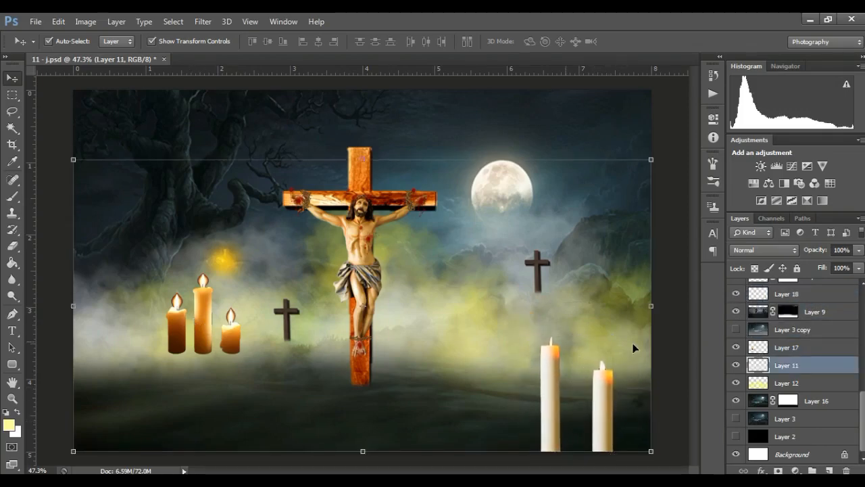
pyautogui.click(833, 348)
pyautogui.moveTo(812, 352); pyautogui.dragTo(808, 302)
pyautogui.moveTo(205, 331); pyautogui.dragTo(170, 380)
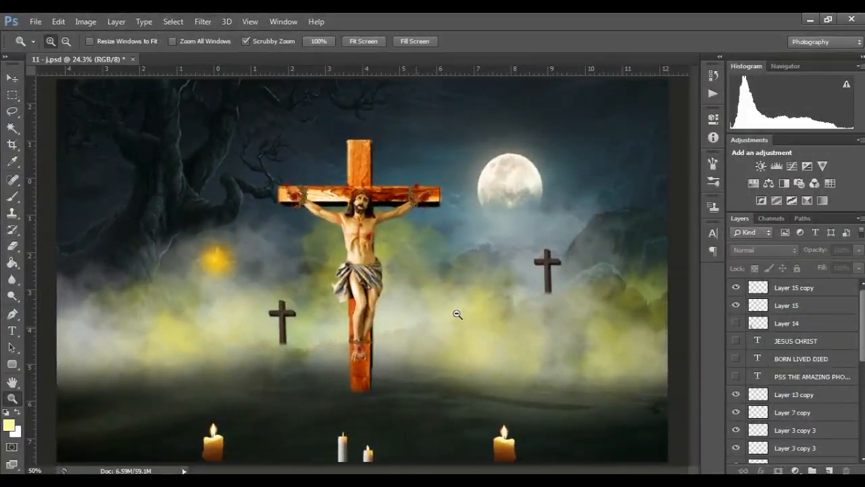
# - Show the text layers JESUS CHRIST, BORN LIVED DIED and PSS THE AMAZING PHOTOSHOP
pyautogui.keyDown('alt'); pyautogui.click(457, 313); pyautogui.keyUp('alt')
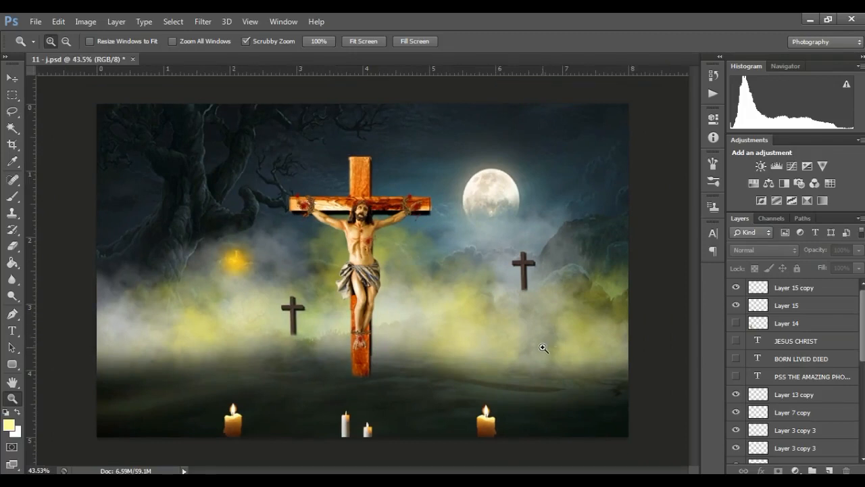
pyautogui.click(736, 358)
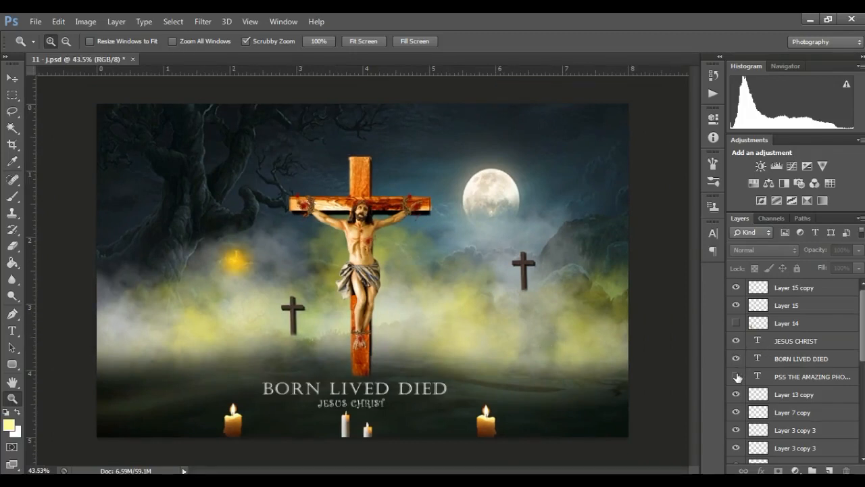
pyautogui.click(736, 376)
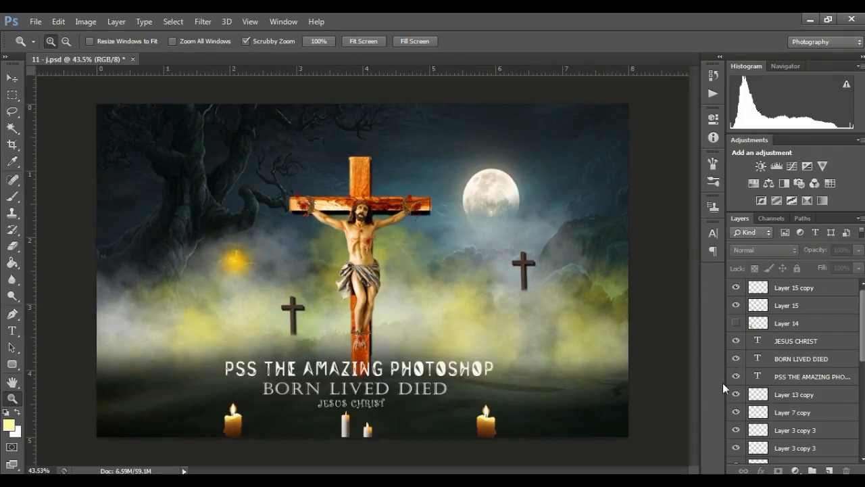
pyautogui.click(18, 80)
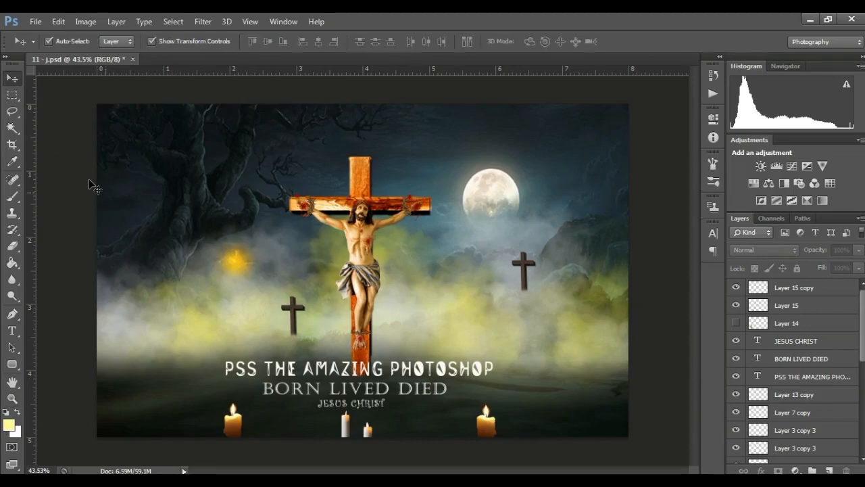
# - Set the lens flare layer, Layer 17, to Screen blending and move the flare just below the crossbeam's left end
pyautogui.click(374, 410)
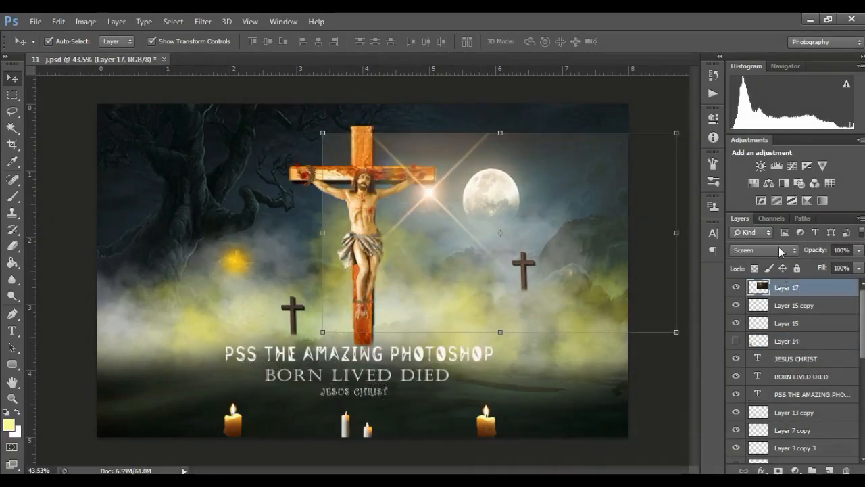
pyautogui.click(779, 250)
pyautogui.click(752, 61)
pyautogui.click(763, 250)
pyautogui.click(752, 57)
pyautogui.press('Down')
pyautogui.press('Down')
pyautogui.press('Down')
pyautogui.press('Down')
pyautogui.click(764, 250)
pyautogui.click(753, 121)
pyautogui.moveTo(430, 191)
pyautogui.mouseDown()
pyautogui.moveTo(441, 185)
pyautogui.moveTo(434, 163)
pyautogui.moveTo(281, 200)
pyautogui.mouseUp()
# - Erase the visible rectangular edges around the flare on Layer 17 with a 250 px Eraser at 26% flow
pyautogui.press('e')
pyautogui.click(251, 56)
pyautogui.click(716, 183)
pyautogui.click(680, 116)
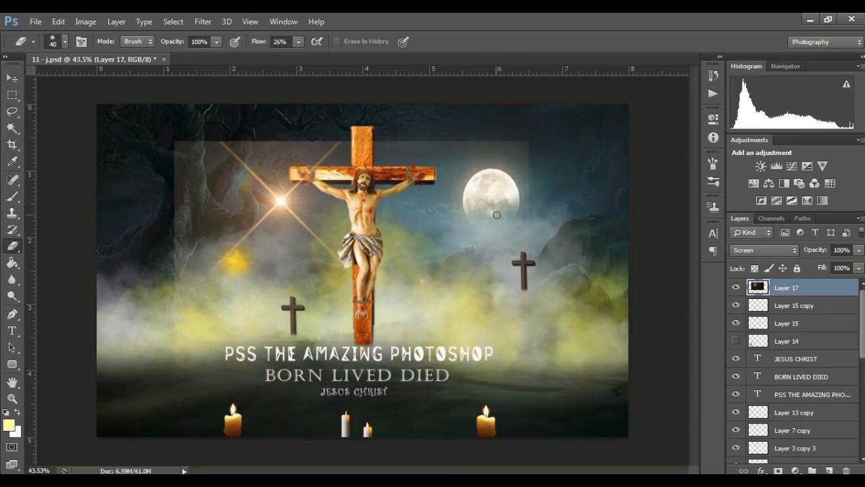
pyautogui.moveTo(484, 294)
pyautogui.mouseDown()
pyautogui.moveTo(520, 257)
pyautogui.moveTo(501, 159)
pyautogui.moveTo(465, 132)
pyautogui.moveTo(492, 206)
pyautogui.mouseUp()
pyautogui.press('[')
pyautogui.press('[')
pyautogui.press('[')
pyautogui.press('[')
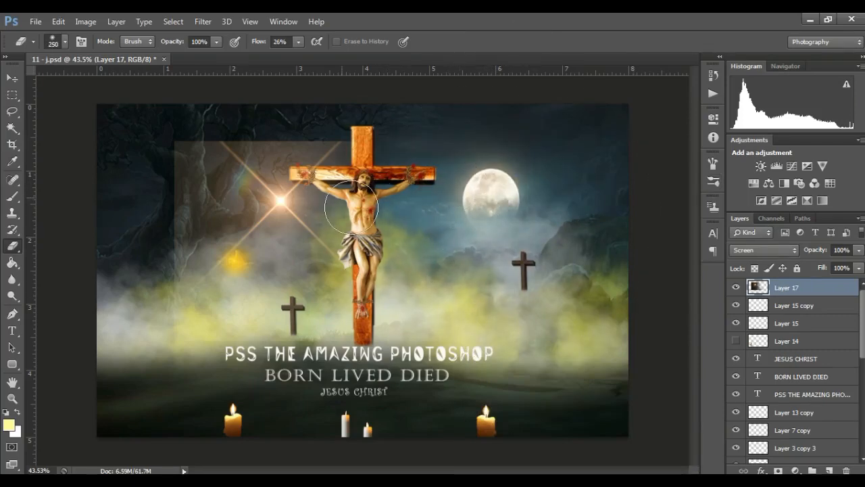
pyautogui.moveTo(164, 257)
pyautogui.mouseDown()
pyautogui.moveTo(178, 162)
pyautogui.moveTo(169, 136)
pyautogui.moveTo(159, 135)
pyautogui.moveTo(262, 131)
pyautogui.moveTo(219, 197)
pyautogui.moveTo(180, 211)
pyautogui.moveTo(177, 274)
pyautogui.moveTo(280, 300)
pyautogui.mouseUp()
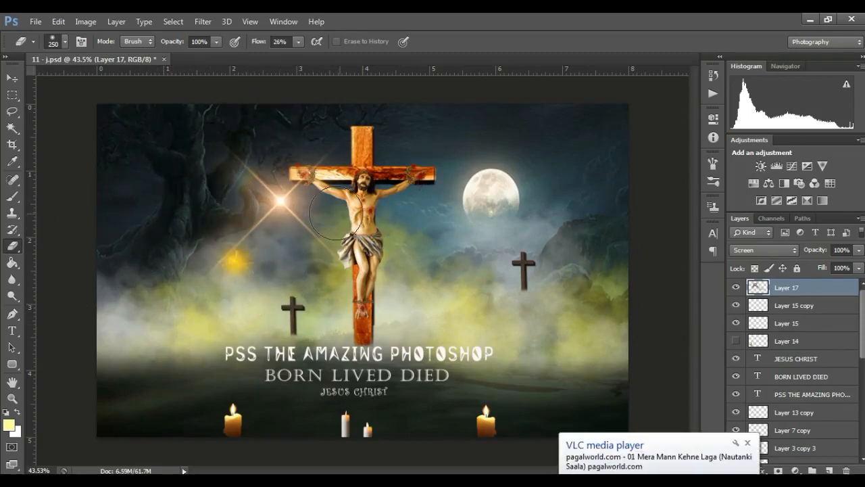
# - Place the flare on the left end of the crossbeam and duplicate it so another sits on the right end
pyautogui.press('v')
pyautogui.moveTo(290, 198)
pyautogui.mouseDown()
pyautogui.moveTo(446, 170)
pyautogui.moveTo(437, 178)
pyautogui.moveTo(437, 170)
pyautogui.moveTo(295, 168)
pyautogui.mouseUp()
pyautogui.hotkey('ctrl', 'j')
pyautogui.click(659, 150)
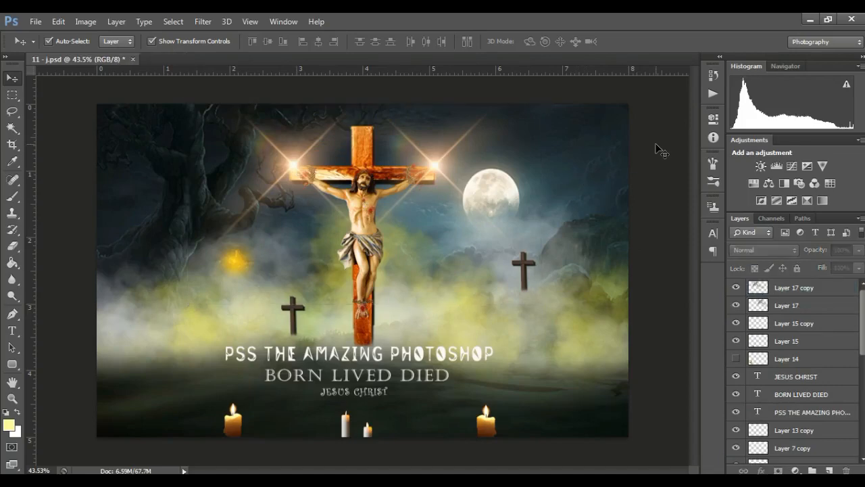
# - Erase excess glow around the right-hand flare on Layer 17, reducing the Eraser from 175 to 90 px
pyautogui.click(12, 399)
pyautogui.moveTo(416, 141); pyautogui.dragTo(450, 101)
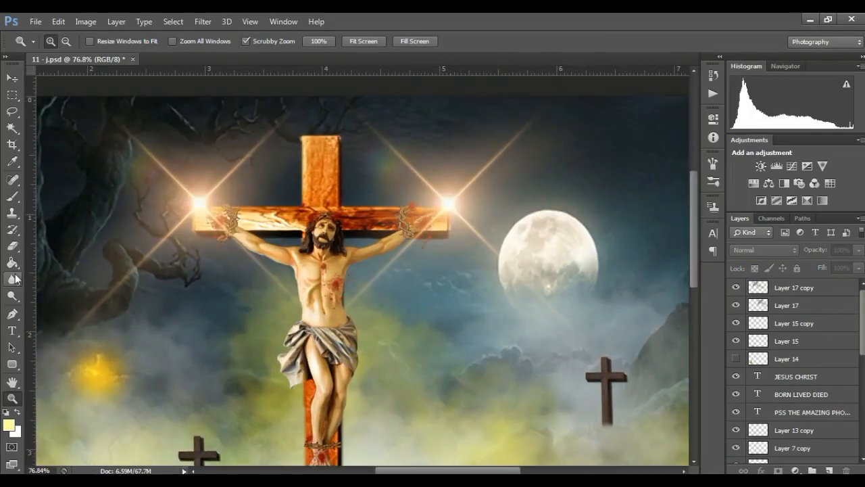
pyautogui.click(13, 247)
pyautogui.click(803, 288)
pyautogui.click(786, 305)
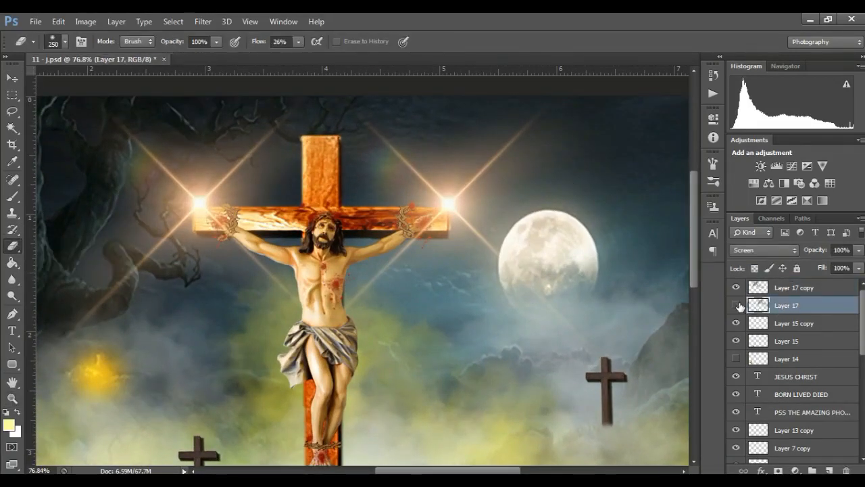
pyautogui.press('[')
pyautogui.press('[')
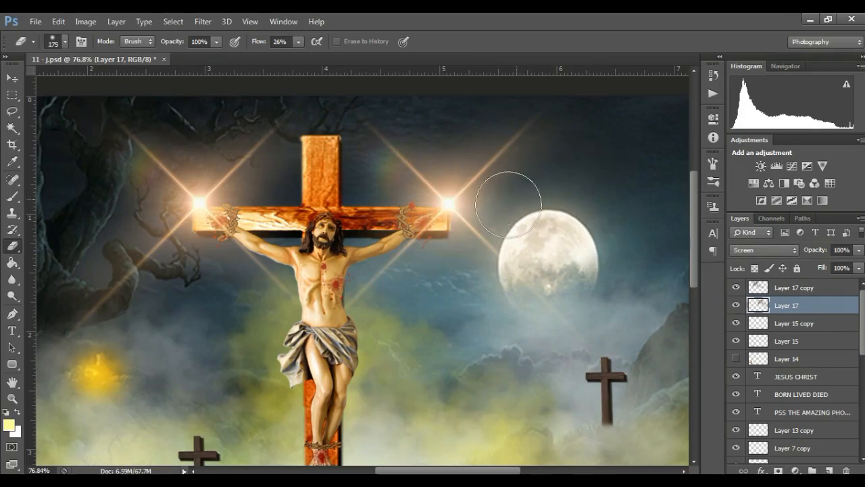
pyautogui.press('[')
pyautogui.press('[')
pyautogui.press('[')
pyautogui.press('[')
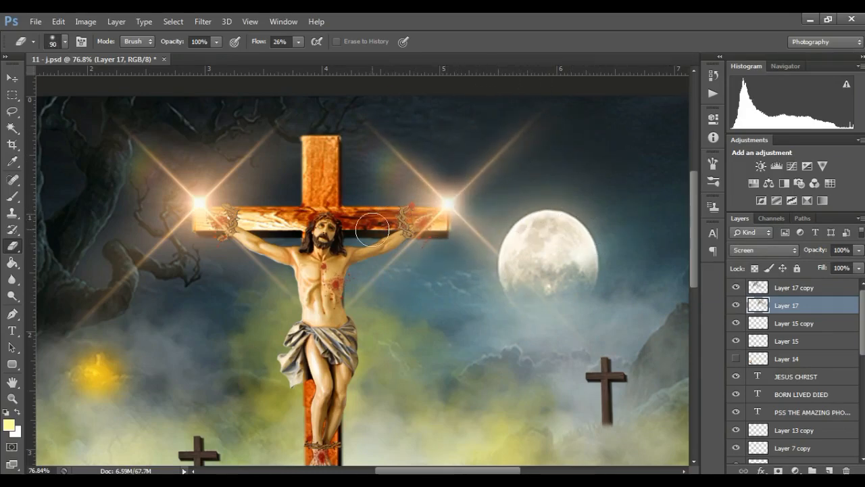
# - Erase excess glow around the left-hand flare on Layer 17 copy with an 80 px Eraser
pyautogui.click(789, 290)
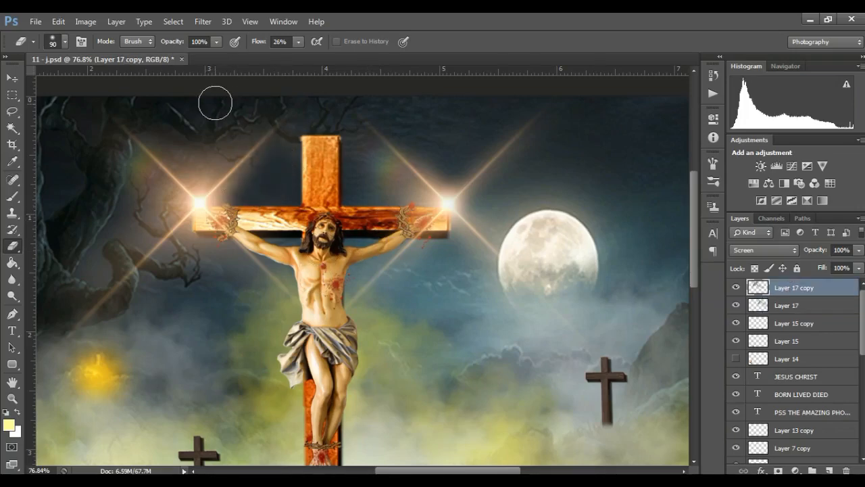
pyautogui.press('[')
pyautogui.moveTo(90, 136)
pyautogui.mouseDown()
pyautogui.moveTo(141, 212)
pyautogui.moveTo(36, 155)
pyautogui.moveTo(112, 309)
pyautogui.moveTo(269, 323)
pyautogui.mouseUp()
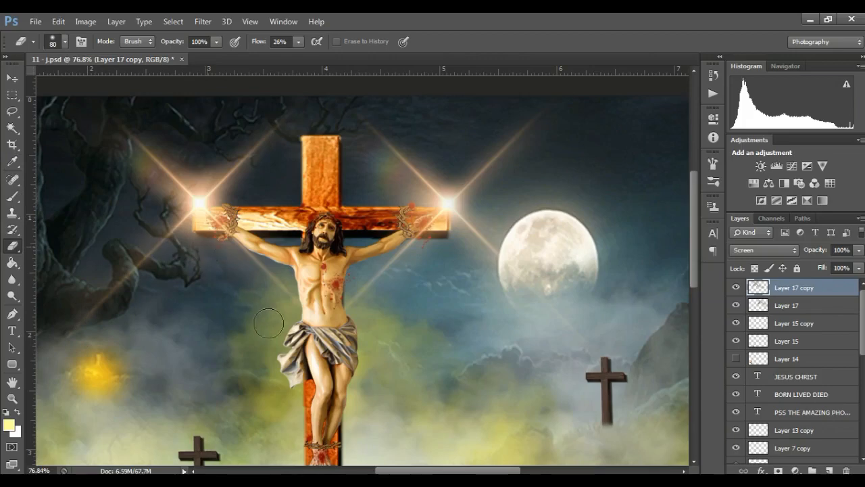
pyautogui.press('z')
pyautogui.moveTo(438, 276)
pyautogui.mouseDown()
pyautogui.moveTo(354, 185)
pyautogui.moveTo(385, 174)
pyautogui.mouseUp()
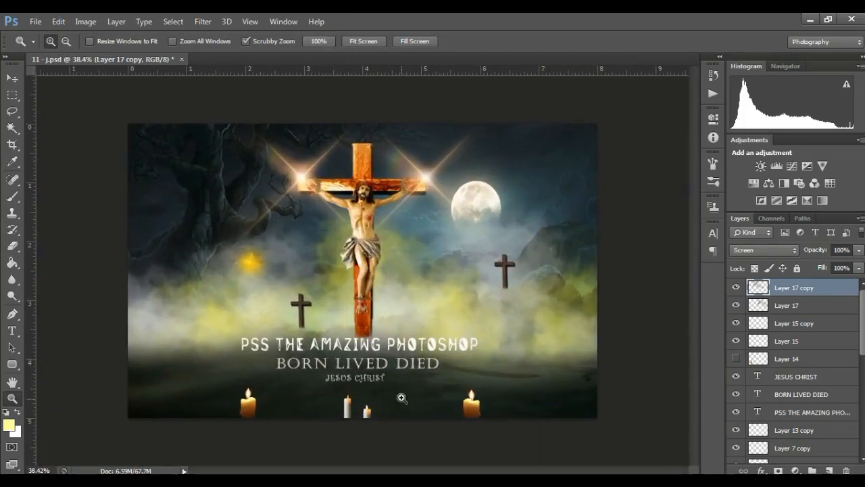
# - Enlarge the JESUS CHRIST text with Free Transform to about 114% width and 105% height
pyautogui.moveTo(407, 438); pyautogui.dragTo(419, 429)
pyautogui.click(11, 80)
pyautogui.press('z')
pyautogui.moveTo(329, 426); pyautogui.dragTo(513, 428)
pyautogui.moveTo(475, 471); pyautogui.dragTo(482, 471)
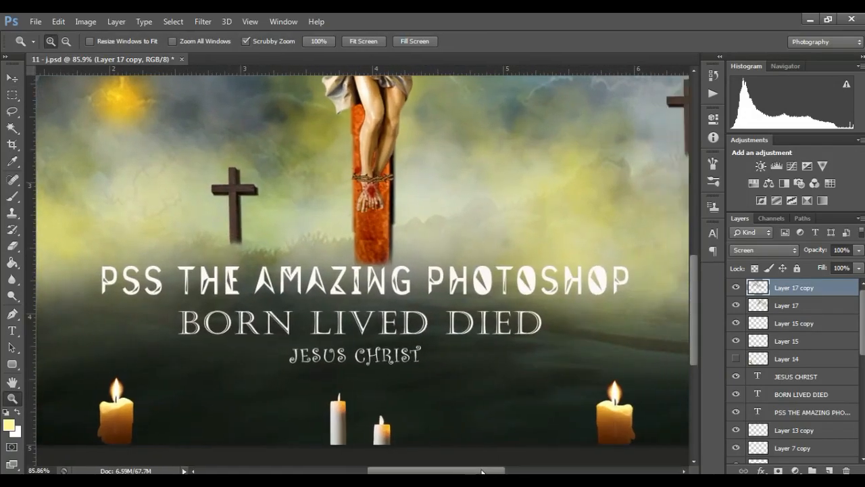
pyautogui.click(12, 79)
pyautogui.click(384, 359)
pyautogui.moveTo(422, 367); pyautogui.dragTo(431, 369)
pyautogui.moveTo(289, 357); pyautogui.dragTo(278, 357)
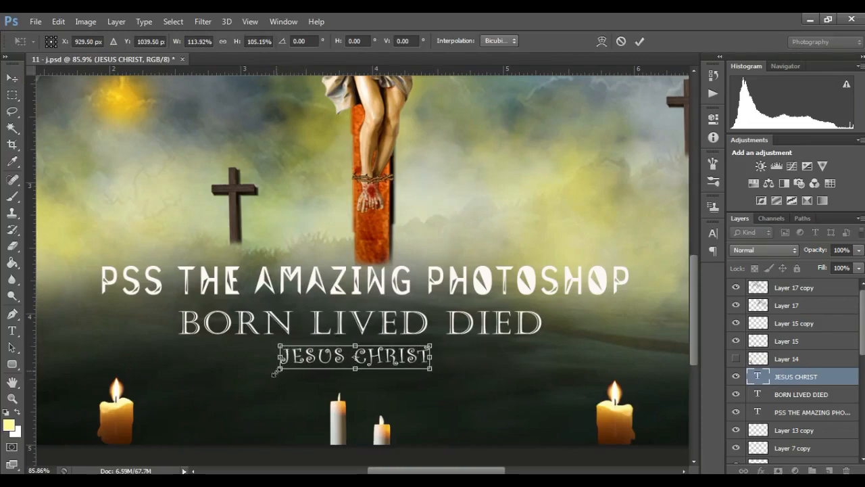
pyautogui.press('Return')
# - Add a drop shadow to the PSS THE AMAZING PHOTOSHOP text with 95% opacity, 6 px distance, 7% spread and 5 px size
pyautogui.moveTo(459, 289); pyautogui.dragTo(482, 289)
pyautogui.rightClick(799, 412)
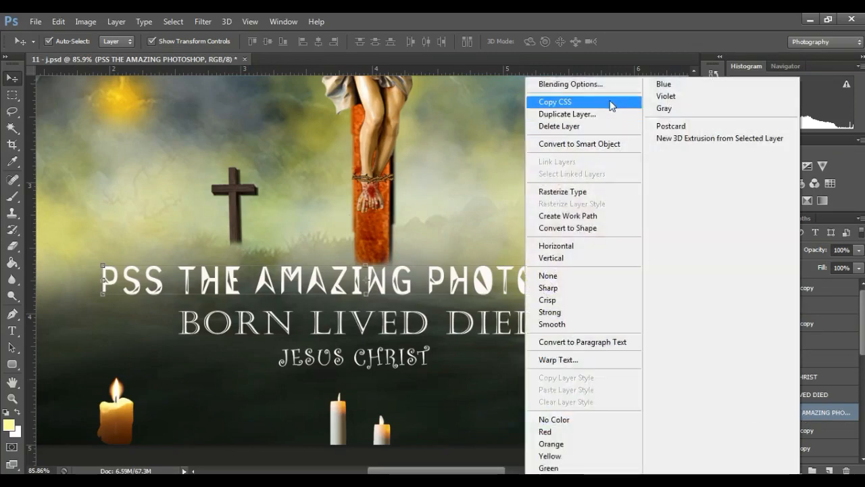
pyautogui.click(602, 86)
pyautogui.moveTo(643, 179); pyautogui.dragTo(627, 173)
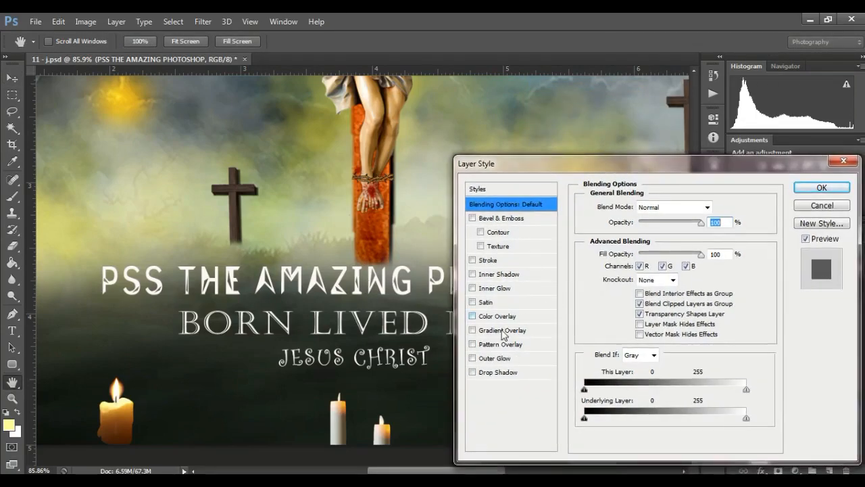
pyautogui.click(473, 358)
pyautogui.click(472, 372)
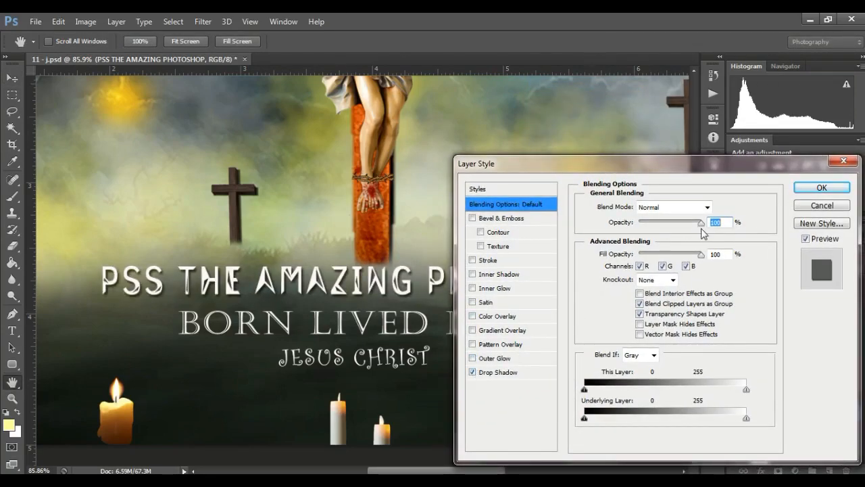
pyautogui.click(501, 372)
pyautogui.moveTo(633, 291); pyautogui.dragTo(633, 291)
pyautogui.moveTo(632, 265); pyautogui.dragTo(633, 266)
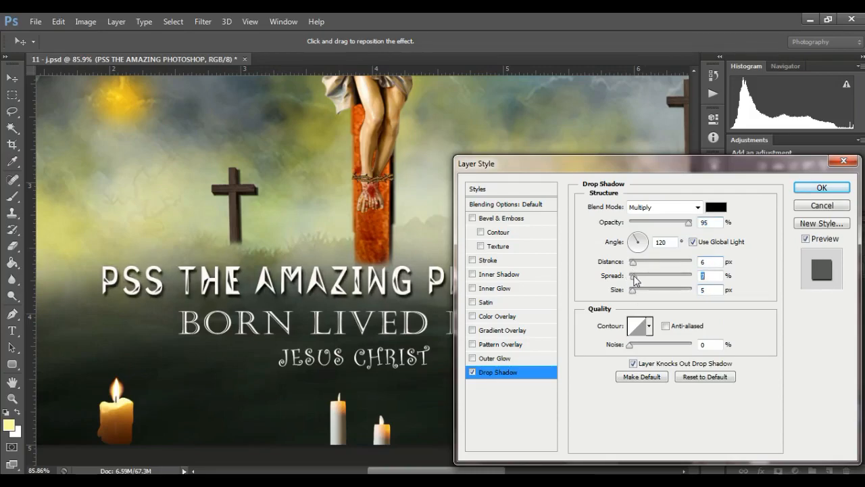
pyautogui.press('Return')
# - Copy the title's drop shadow to the BORN LIVED DIED and JESUS CHRIST text layers
pyautogui.moveTo(864, 333); pyautogui.dragTo(863, 341)
pyautogui.moveTo(846, 387); pyautogui.dragTo(846, 354)
pyautogui.click(13, 399)
pyautogui.moveTo(363, 265); pyautogui.dragTo(344, 282)
pyautogui.moveTo(394, 200); pyautogui.dragTo(410, 177)
# - Enable Drop Shadow, Outer Glow, Inner Shadow and Inner Glow on the crucified figure's layer, Layer 2 copy
pyautogui.click(14, 80)
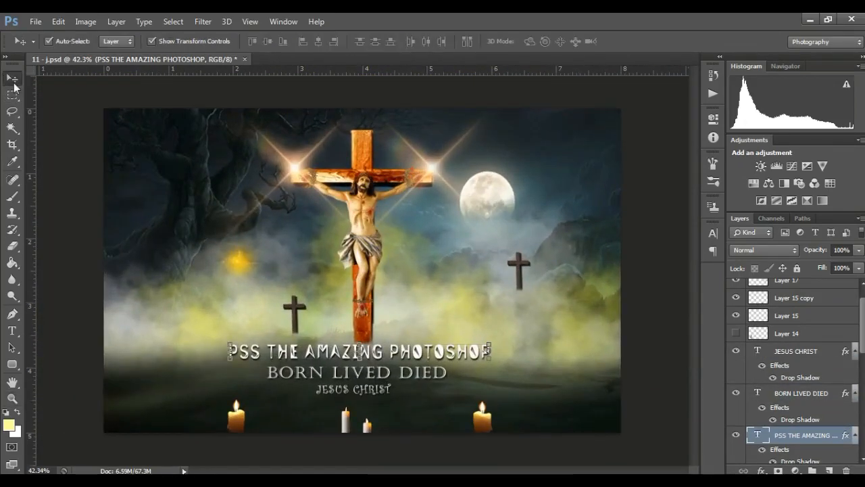
pyautogui.click(367, 215)
pyautogui.moveTo(863, 325); pyautogui.dragTo(863, 387)
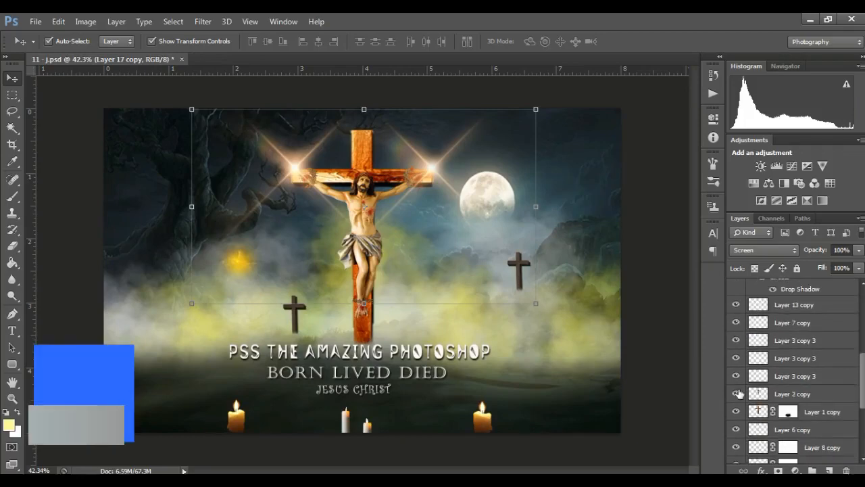
pyautogui.click(737, 394)
pyautogui.click(737, 394)
pyautogui.click(780, 397)
pyautogui.rightClick(780, 399)
pyautogui.click(540, 79)
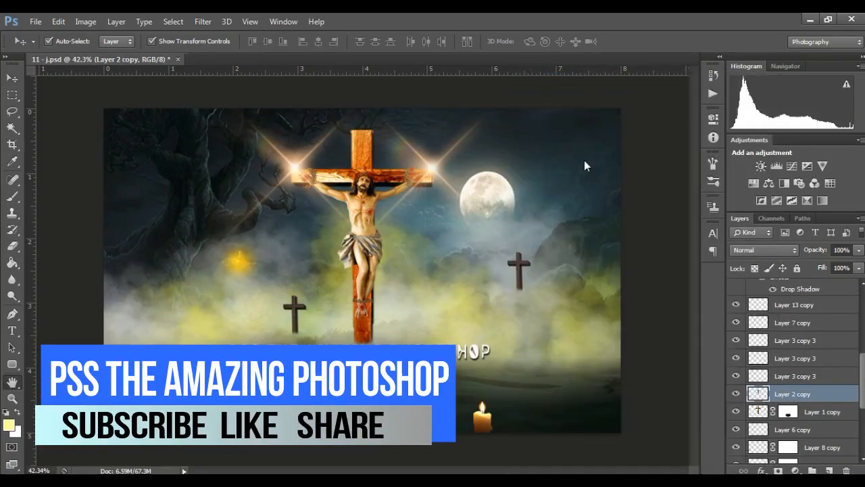
pyautogui.moveTo(584, 161); pyautogui.dragTo(589, 144)
pyautogui.click(477, 356)
pyautogui.click(477, 342)
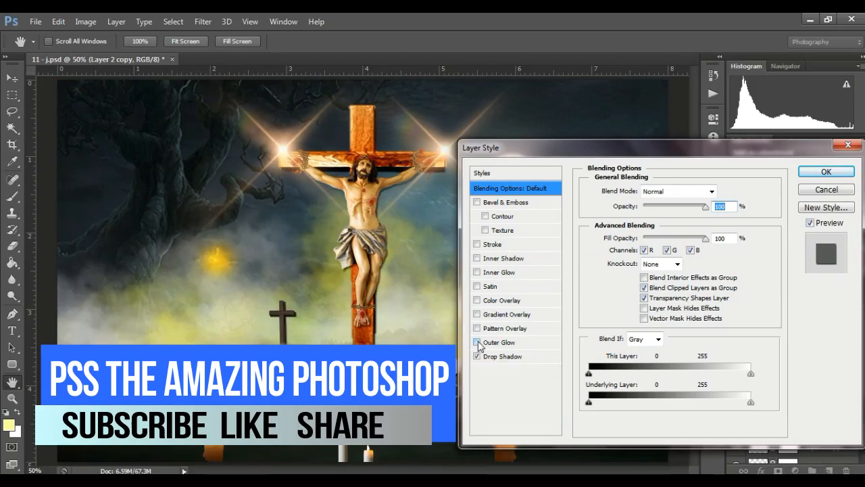
pyautogui.click(477, 258)
pyautogui.click(476, 272)
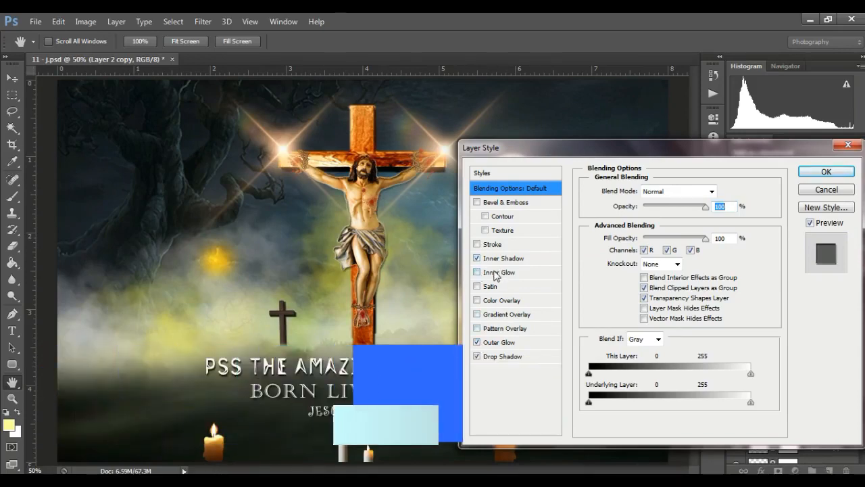
# - Set the figure's outer glow to Normal blending, 100% opacity, light cyan 98f7ff and 27 px size
pyautogui.click(502, 343)
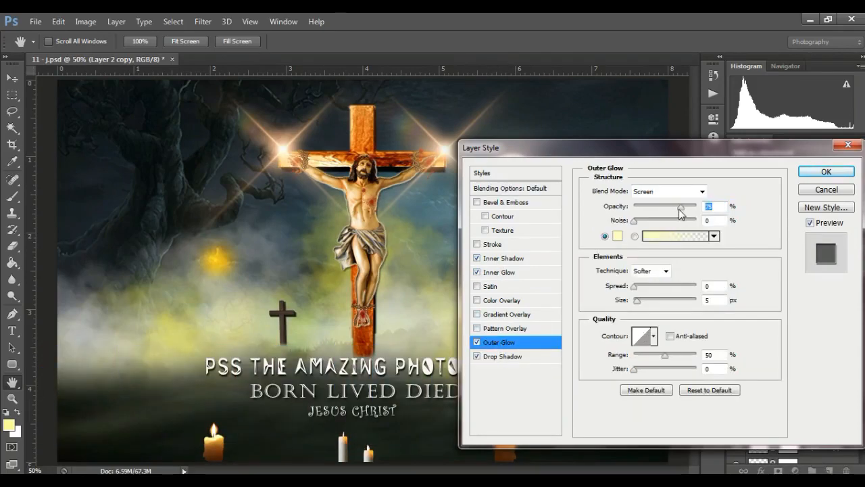
pyautogui.click(652, 236)
pyautogui.click(699, 324)
pyautogui.click(619, 240)
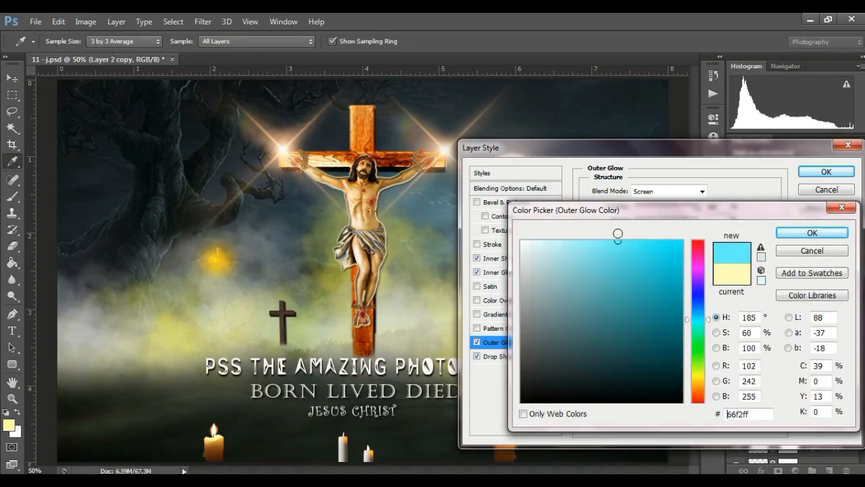
pyautogui.click(812, 232)
pyautogui.click(669, 191)
pyautogui.click(659, 17)
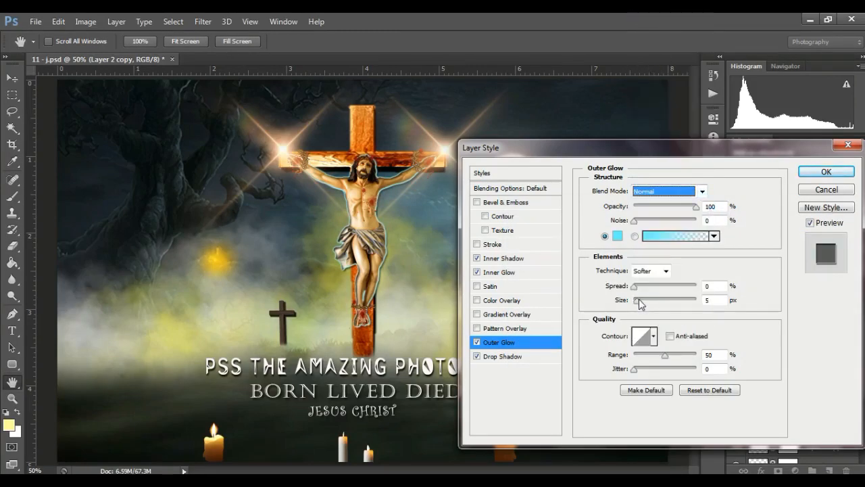
pyautogui.moveTo(639, 304); pyautogui.dragTo(645, 306)
pyautogui.click(617, 236)
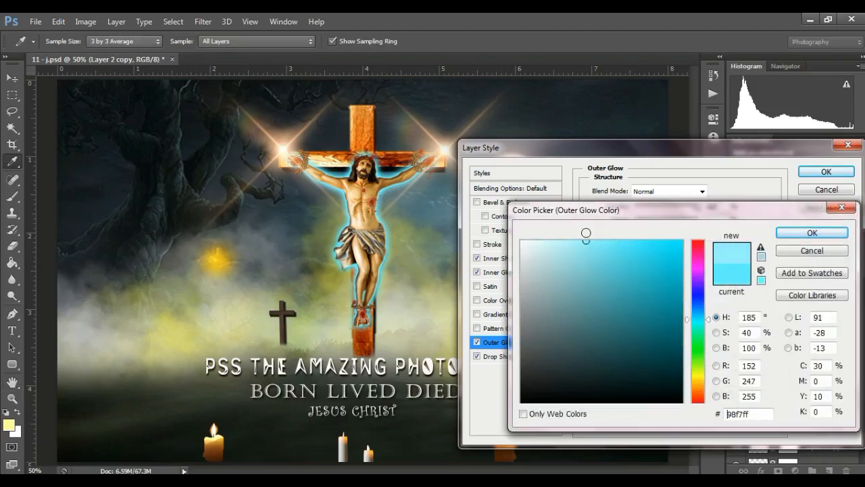
pyautogui.press('Return')
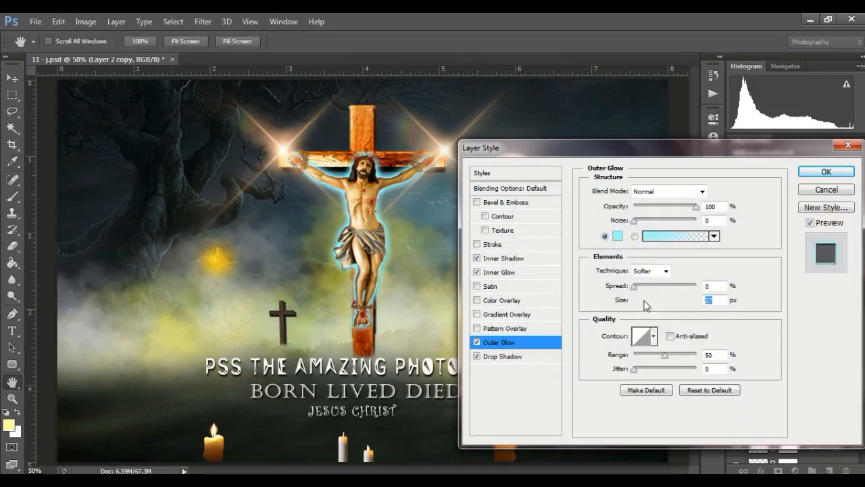
# - Increase the distance, spread and size of the figure's drop shadow
pyautogui.click(507, 359)
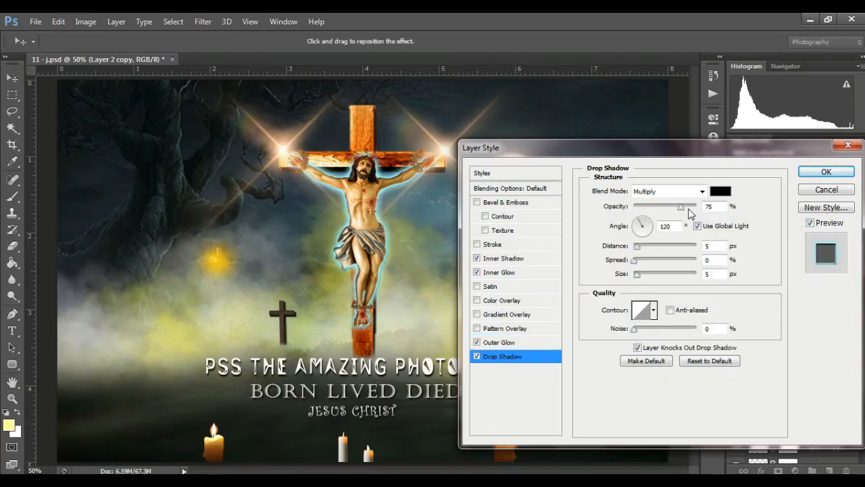
pyautogui.moveTo(639, 274); pyautogui.dragTo(641, 246)
pyautogui.click(639, 262)
# - Set the figure's inner shadow colour to yellow f1ff57
pyautogui.click(507, 258)
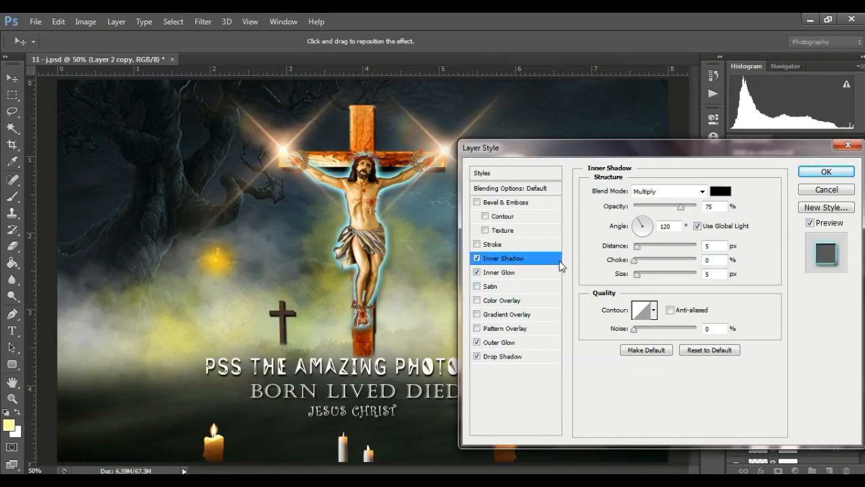
pyautogui.click(720, 191)
pyautogui.click(698, 373)
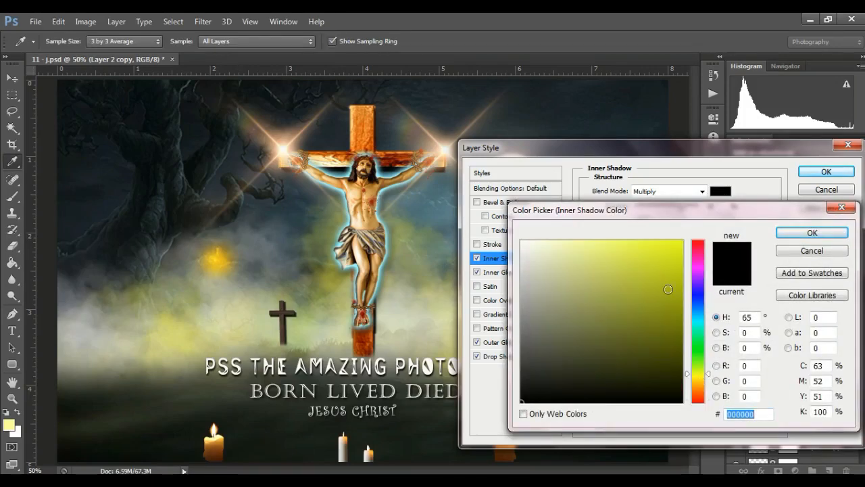
pyautogui.click(669, 241)
pyautogui.click(627, 240)
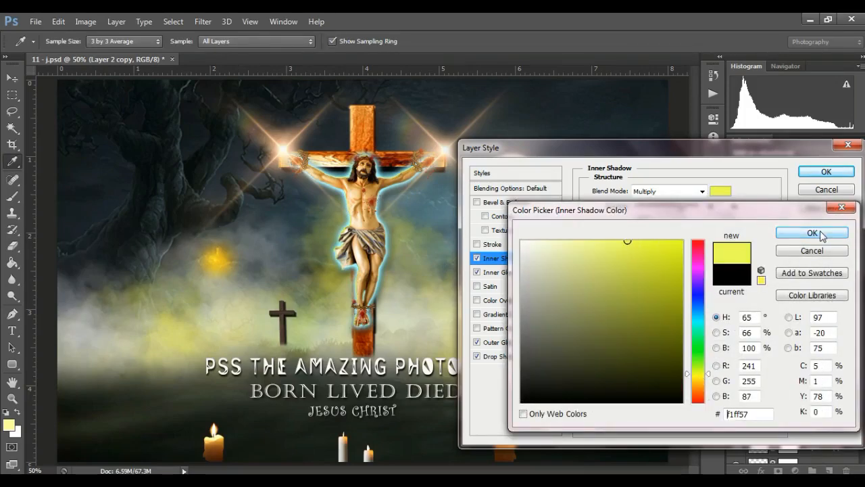
pyautogui.click(791, 232)
# - Set the figure's inner shadow to Normal blending, 100% opacity, 4 px distance and 13 px size, and raise its choke
pyautogui.click(689, 192)
pyautogui.click(661, 21)
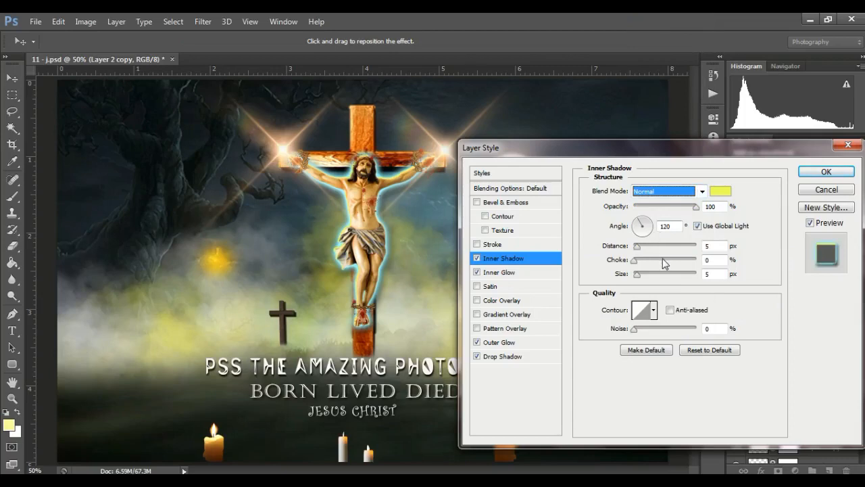
pyautogui.click(638, 248)
pyautogui.moveTo(639, 274); pyautogui.dragTo(642, 273)
pyautogui.click(637, 260)
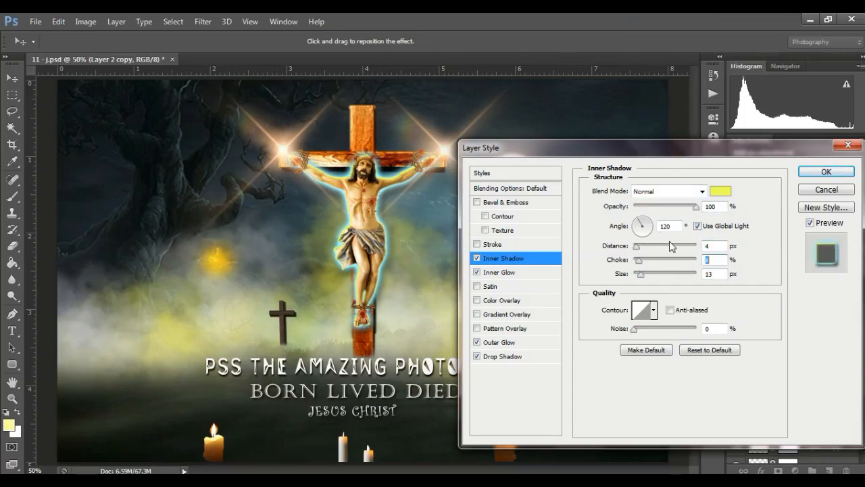
# - Set the figure's inner glow to Normal blending with a green colour and a 4 px size
pyautogui.click(532, 273)
pyautogui.click(700, 192)
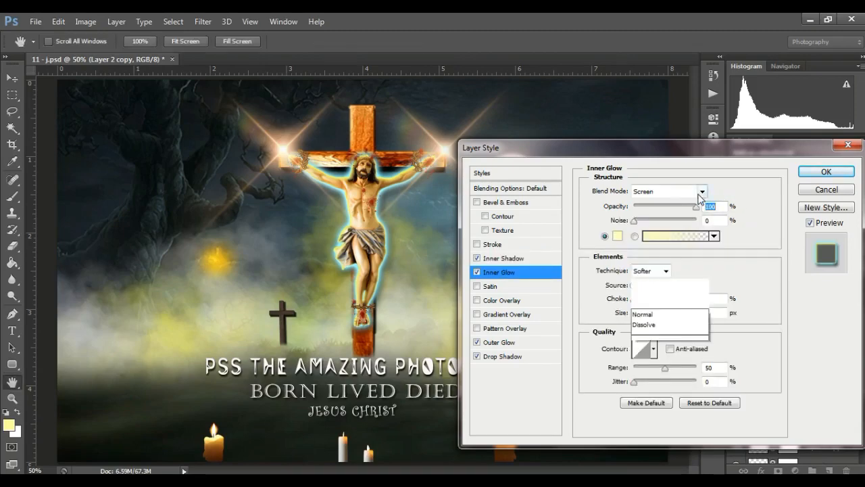
pyautogui.click(660, 21)
pyautogui.click(617, 235)
pyautogui.click(697, 246)
pyautogui.click(679, 240)
pyautogui.click(698, 292)
pyautogui.click(698, 320)
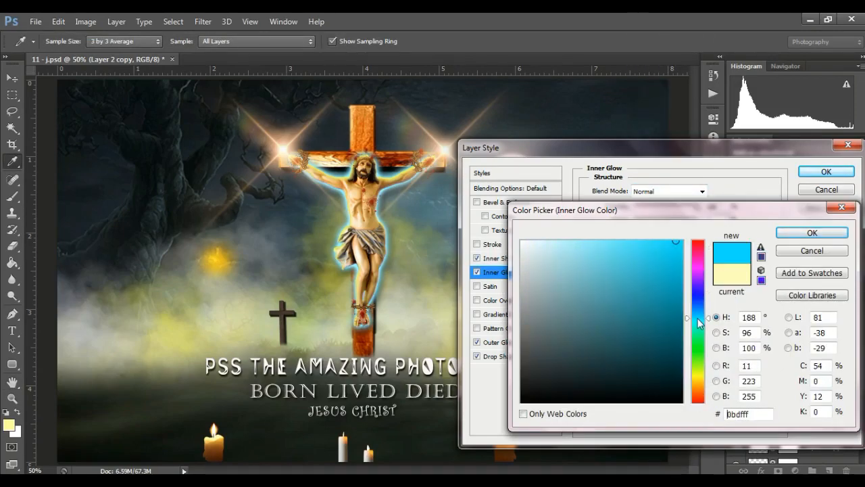
pyautogui.click(698, 352)
pyautogui.click(812, 232)
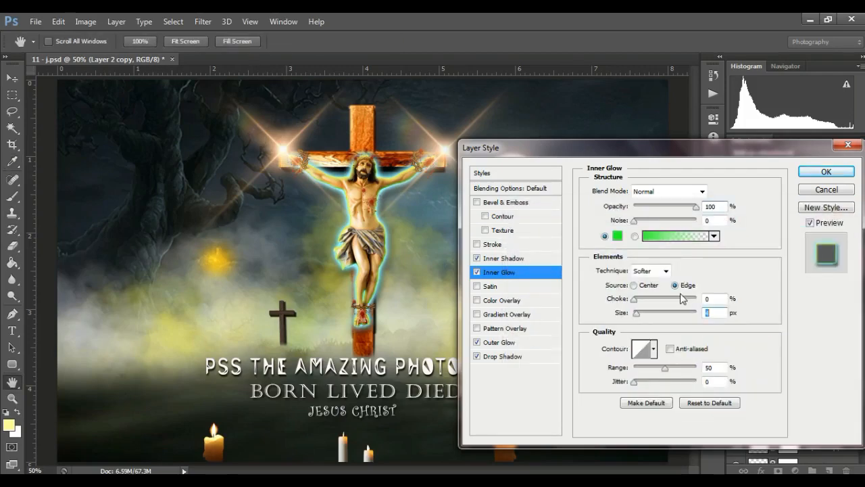
# - Set the figure's inner shadow size to 18 px and its colour to yellow f9ff57
pyautogui.click(511, 259)
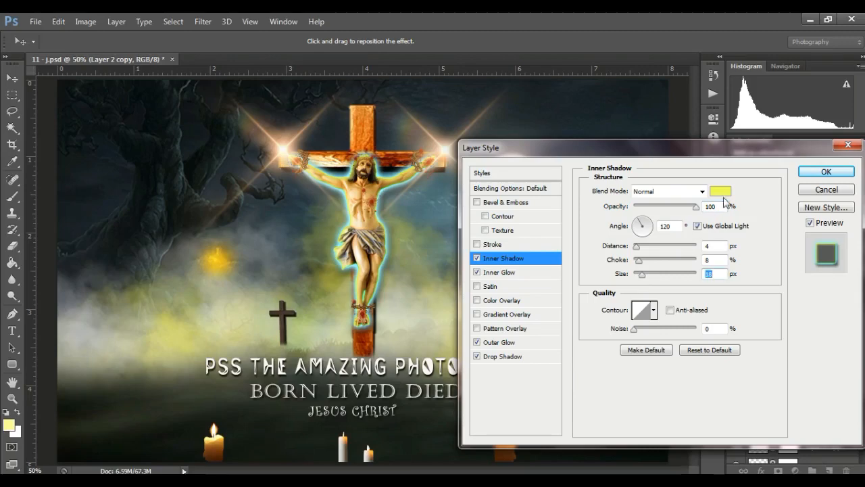
pyautogui.click(721, 192)
pyautogui.click(707, 377)
pyautogui.moveTo(709, 382); pyautogui.dragTo(710, 380)
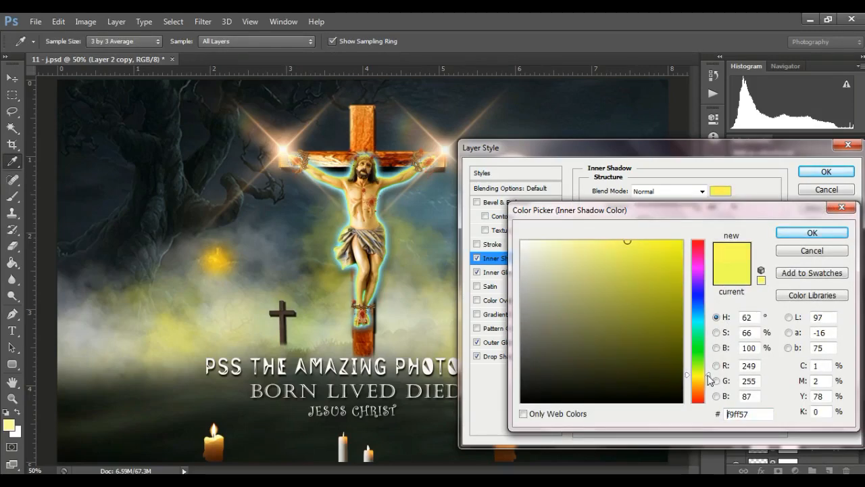
pyautogui.click(813, 233)
# - Increase the size of the figure's outer glow above 27 px
pyautogui.click(509, 358)
pyautogui.click(513, 347)
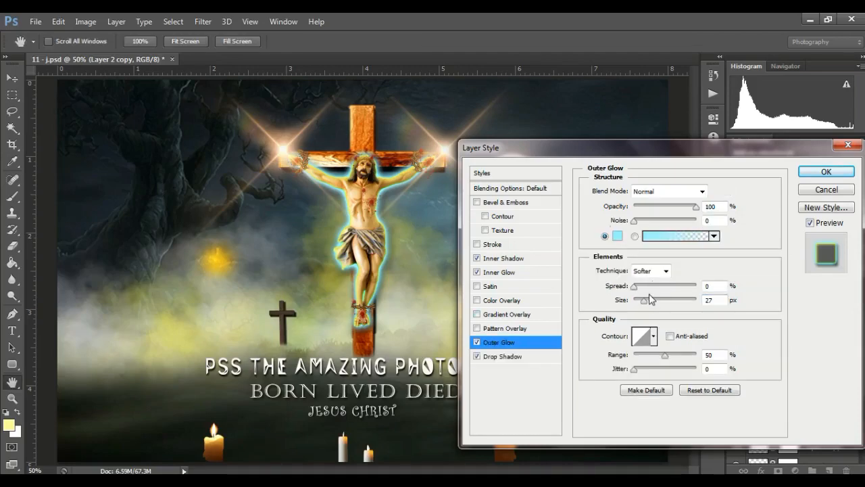
pyautogui.moveTo(647, 300); pyautogui.dragTo(655, 277)
pyautogui.click(543, 358)
pyautogui.click(748, 442)
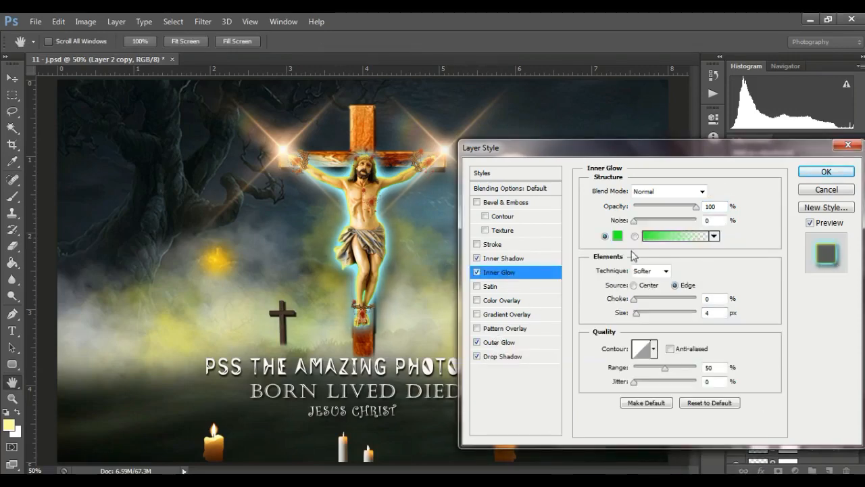
# - Increase the size of the figure's green inner glow slightly and apply the layer style
pyautogui.moveTo(637, 313); pyautogui.dragTo(640, 314)
pyautogui.click(491, 259)
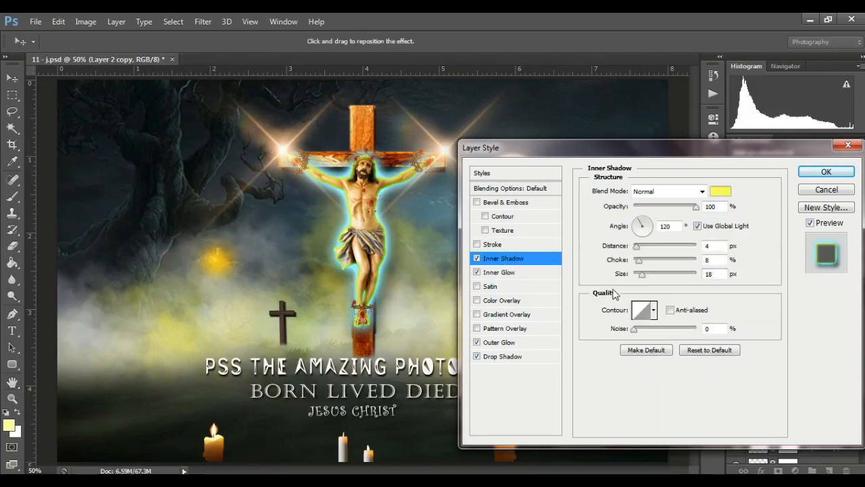
pyautogui.click(826, 172)
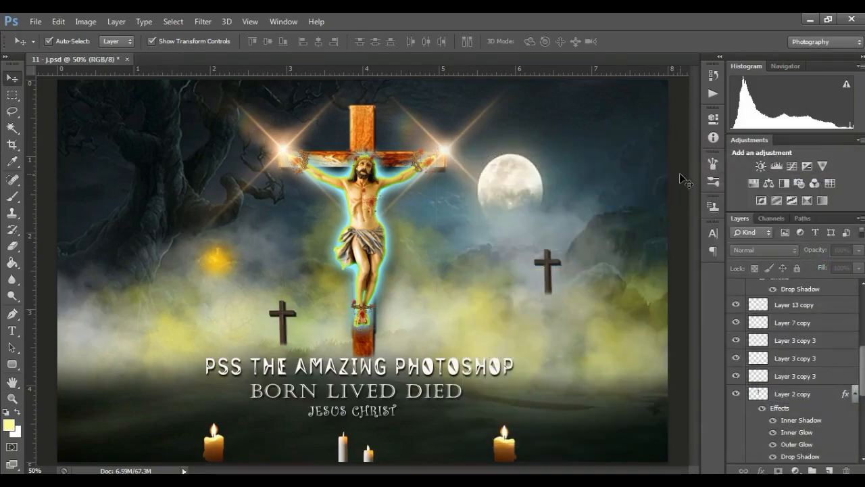
# - Examine the composition up close around the figure and the small cross below the moon
pyautogui.click(12, 399)
pyautogui.moveTo(360, 153); pyautogui.dragTo(389, 133)
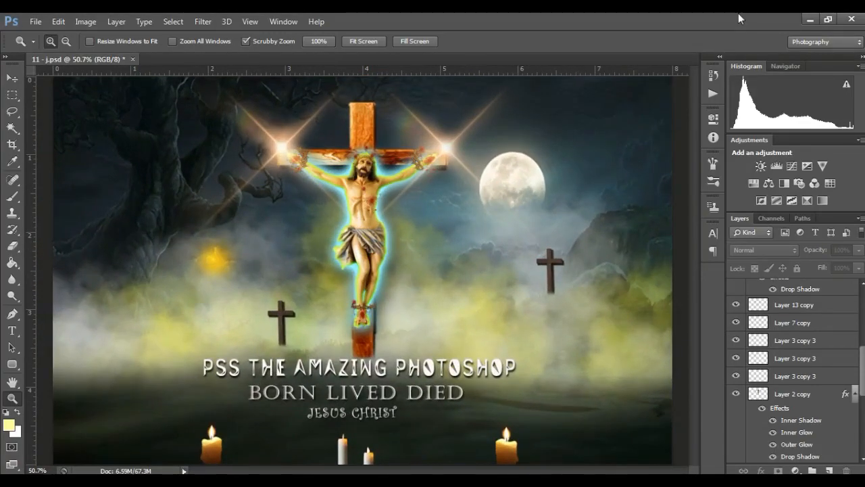
pyautogui.moveTo(595, 255); pyautogui.dragTo(611, 240)
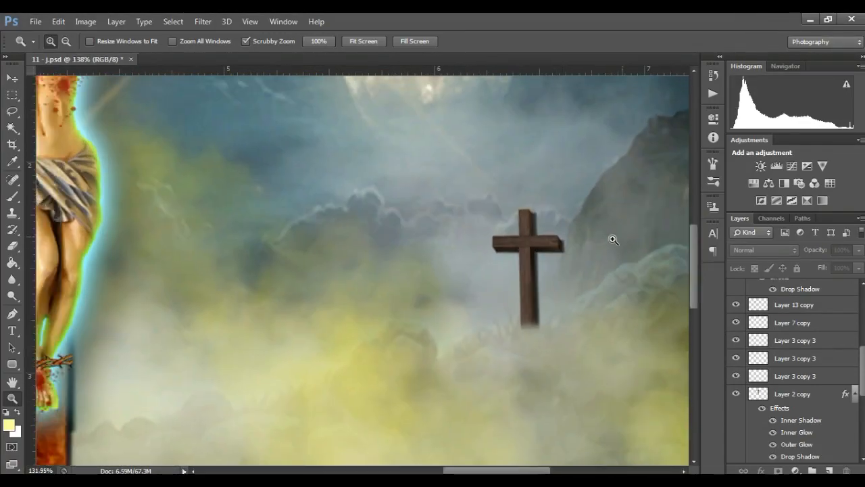